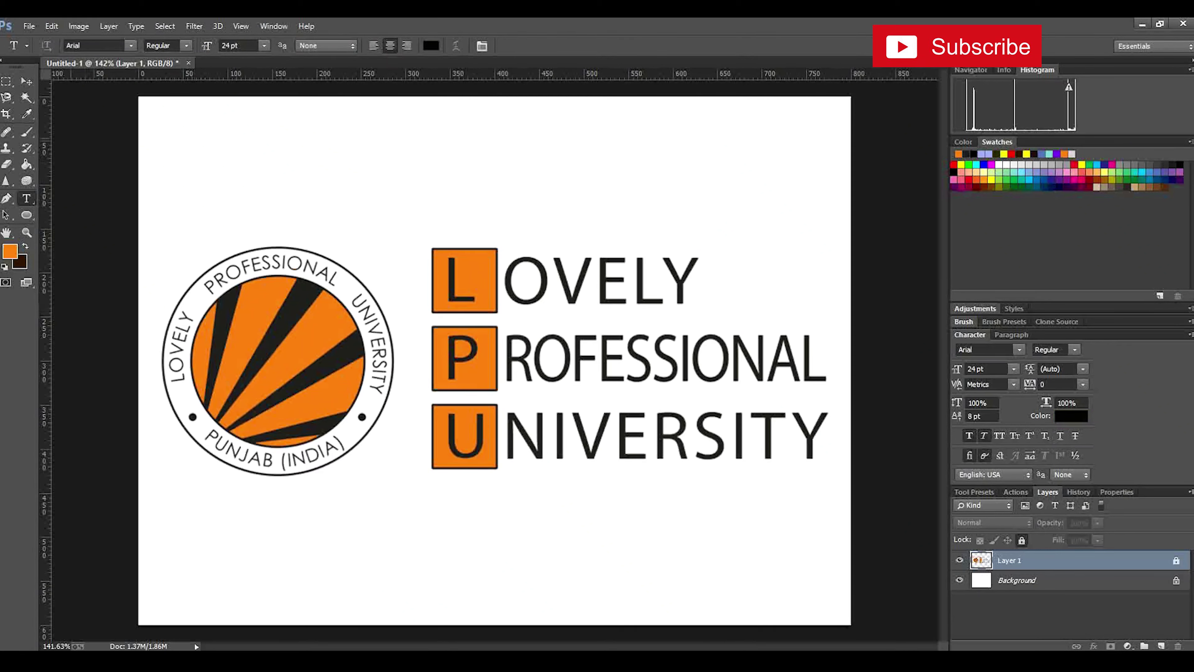
# Draw an orange-filled circle about 161 px across over the emblem's inner disc with the Ellipse tool
pyautogui.click(26, 81)
pyautogui.scroll(8, 178, 339)
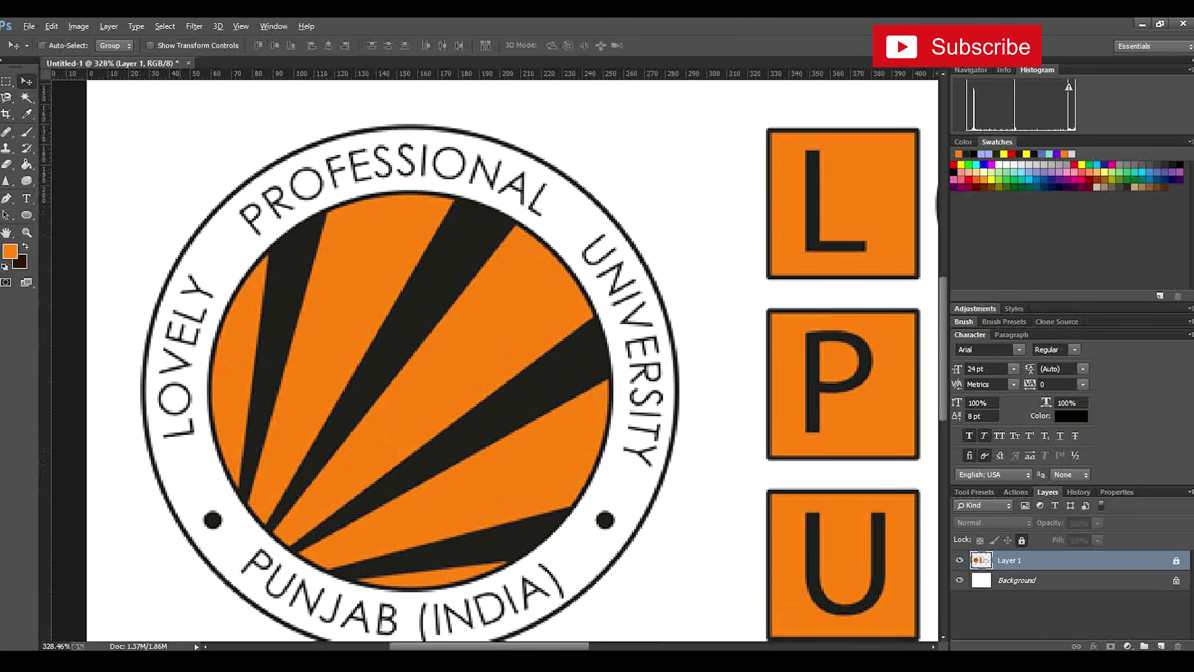
pyautogui.scroll(1, 177, 344)
pyautogui.scroll(-1, 177, 345)
pyautogui.scroll(-1, 283, 363)
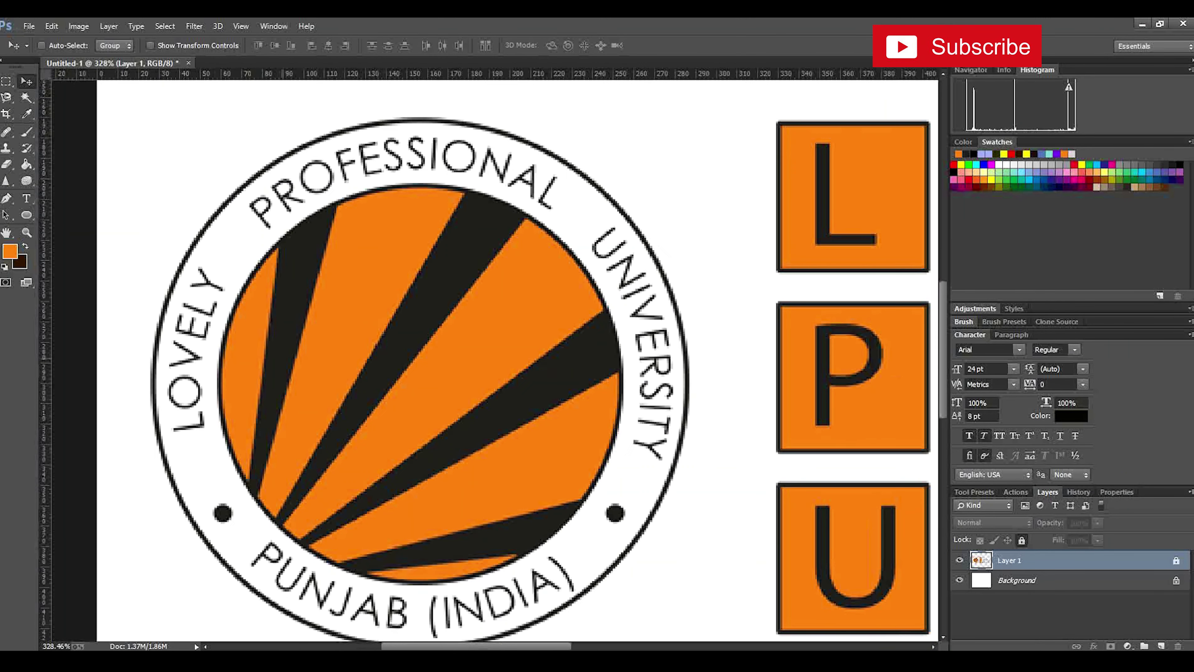
pyautogui.scroll(-1, 276, 372)
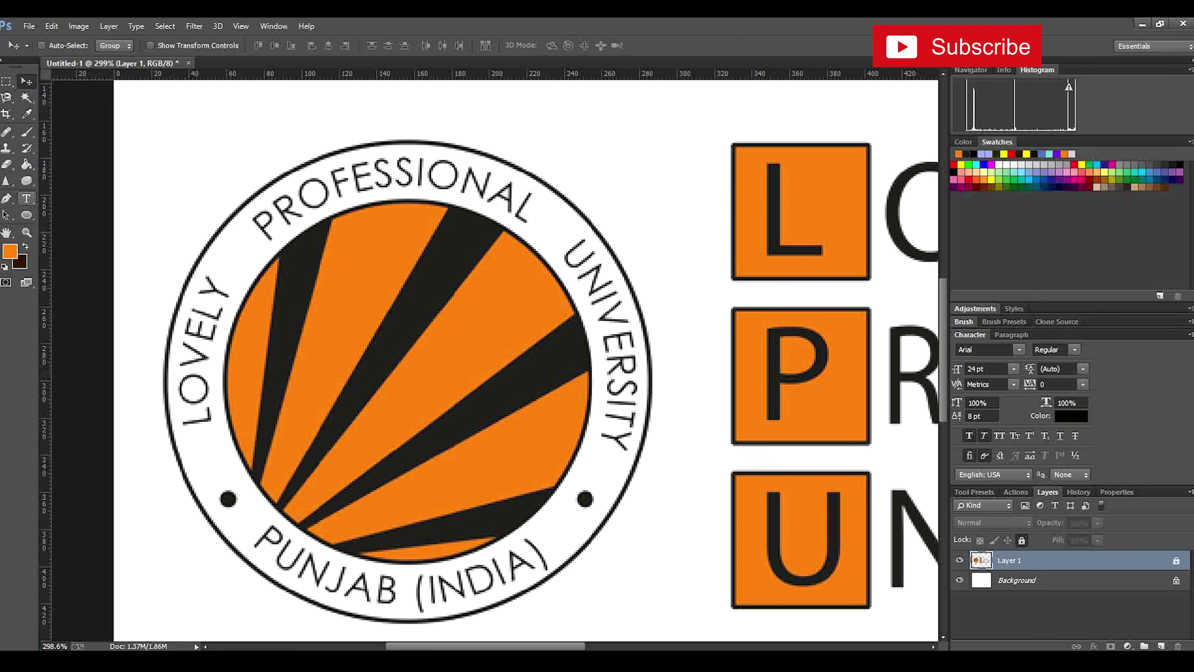
pyautogui.click(26, 214)
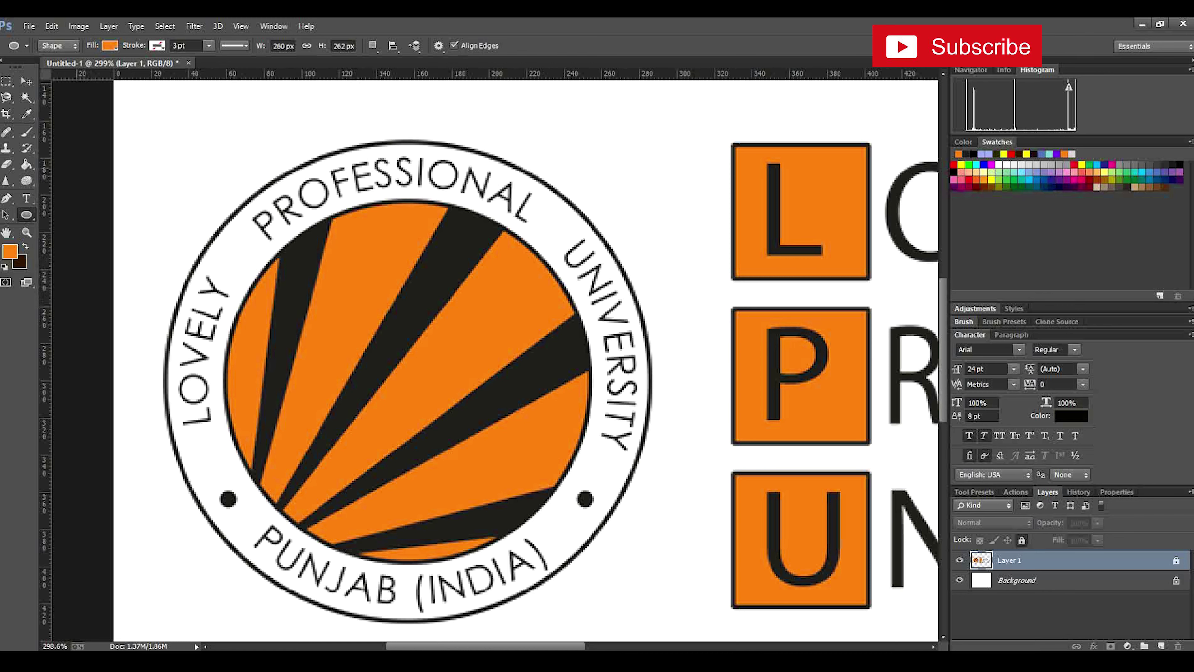
pyautogui.click(26, 114)
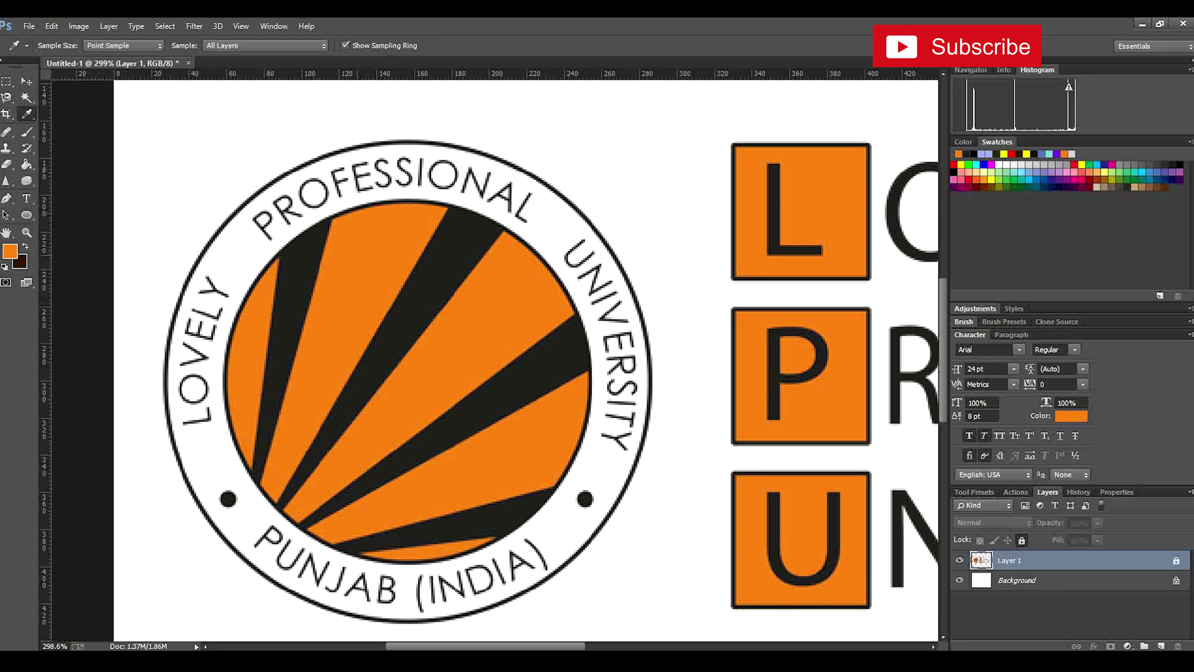
pyautogui.press('u')
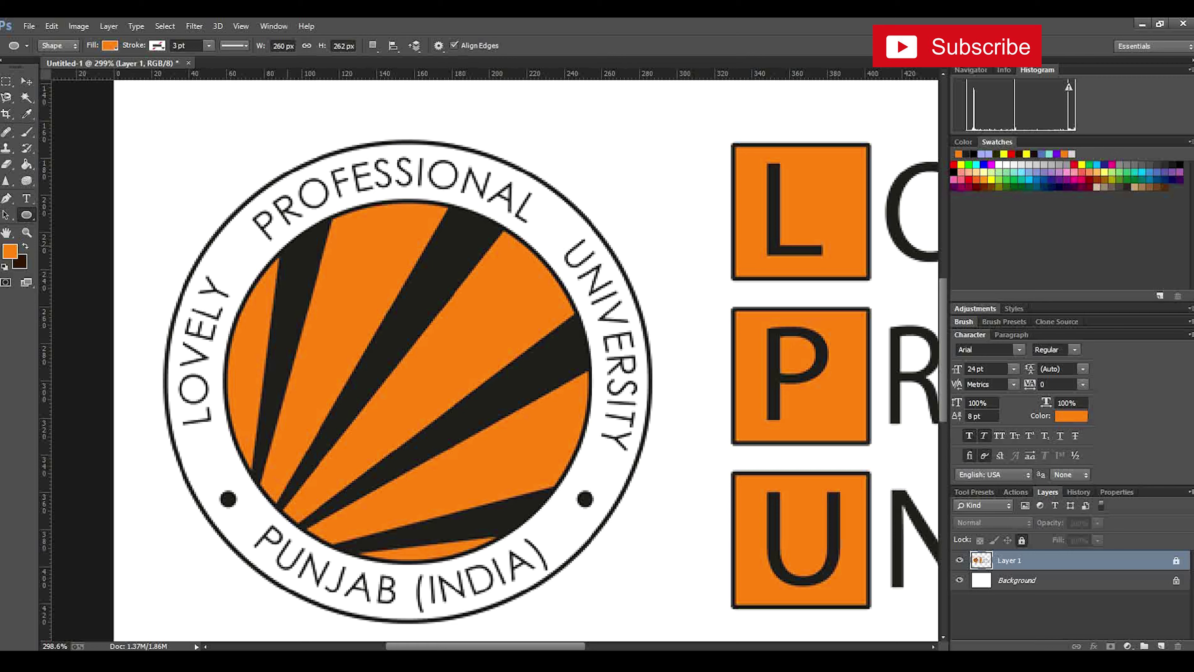
pyautogui.moveTo(287, 245); pyautogui.dragTo(590, 571)
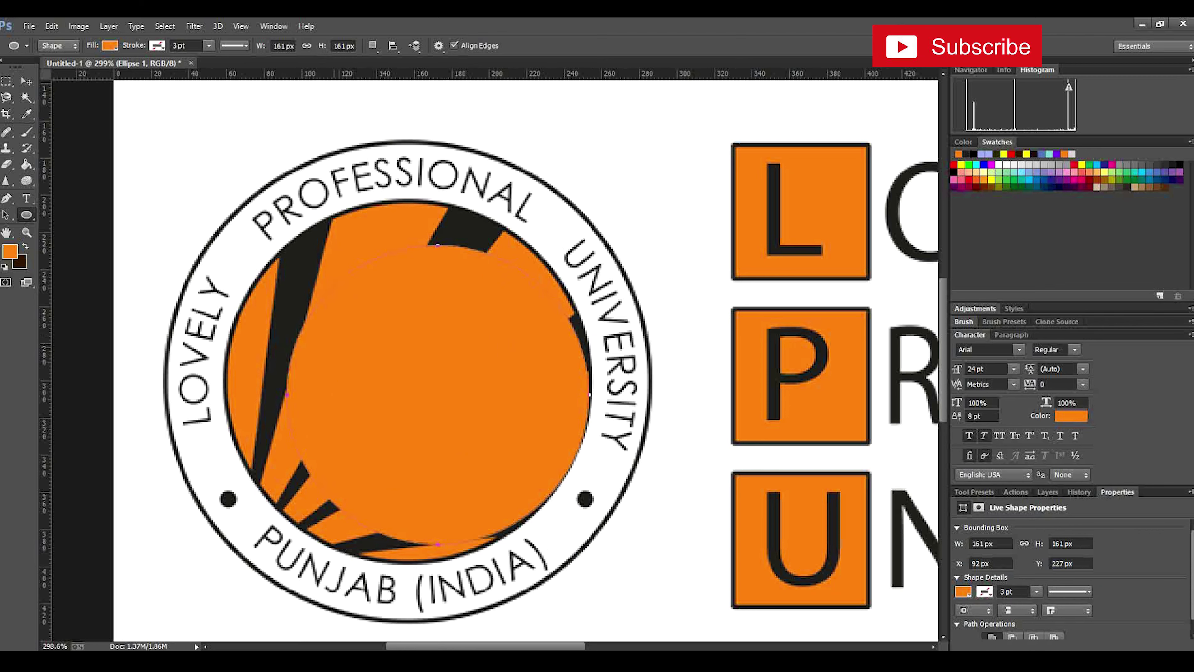
# Resize the circle to about 193 by 192 px so it covers the emblem's inner disc
pyautogui.hotkey('ctrl', 't')
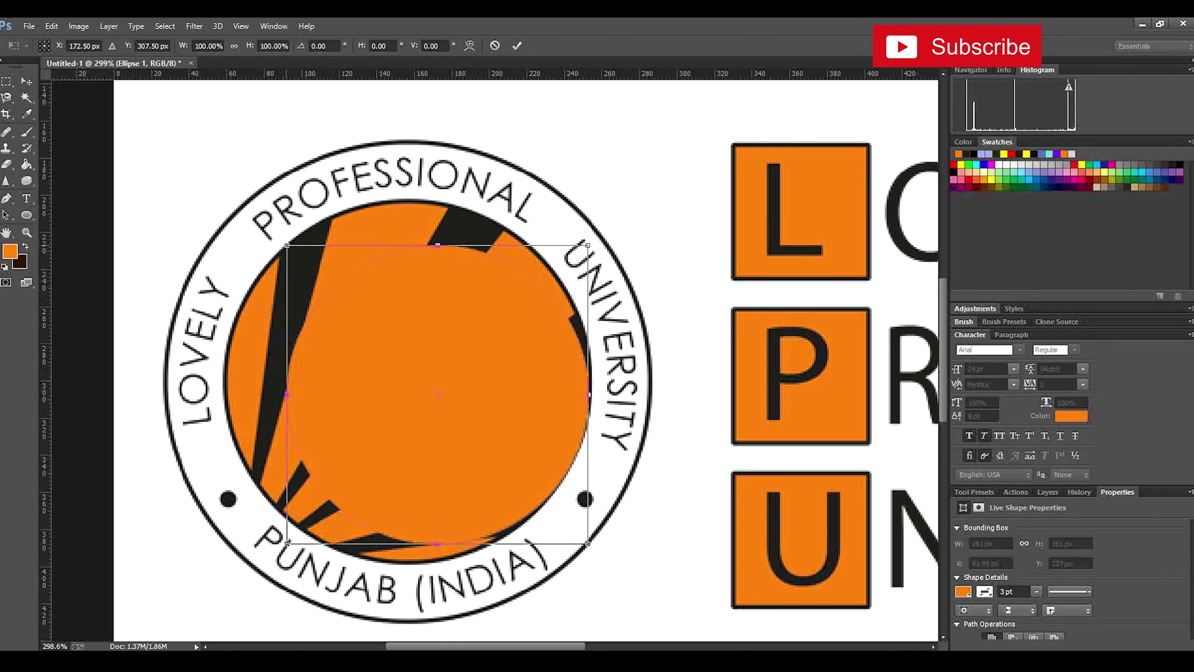
pyautogui.moveTo(287, 245); pyautogui.dragTo(227, 205)
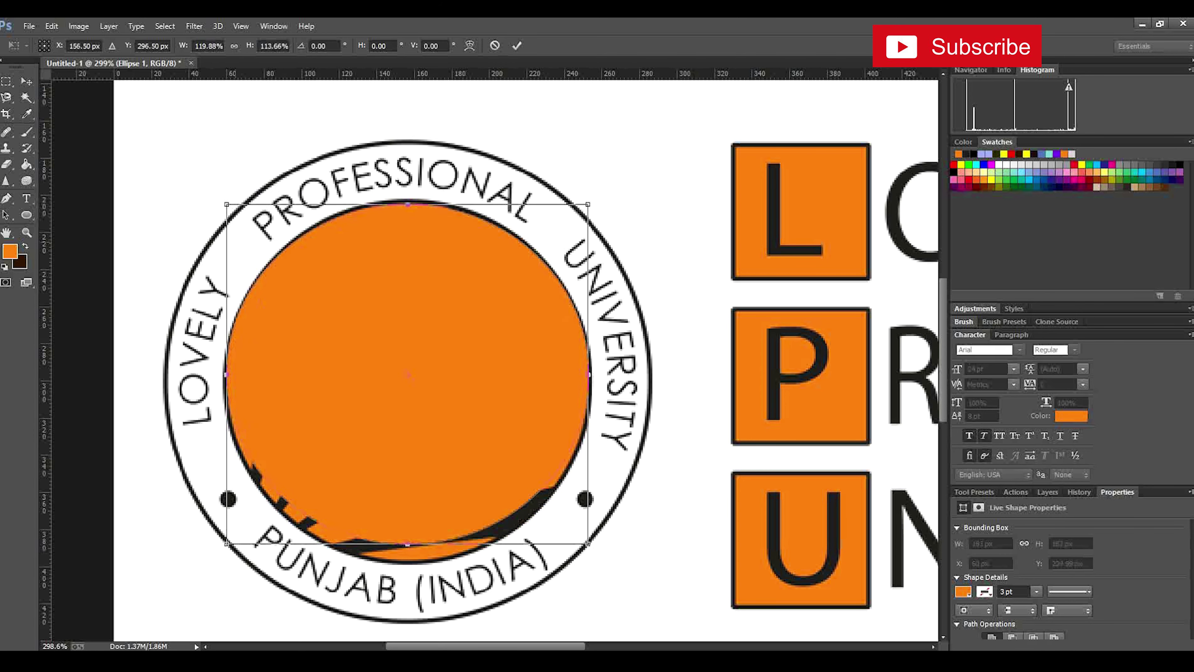
pyautogui.moveTo(408, 544); pyautogui.dragTo(407, 561)
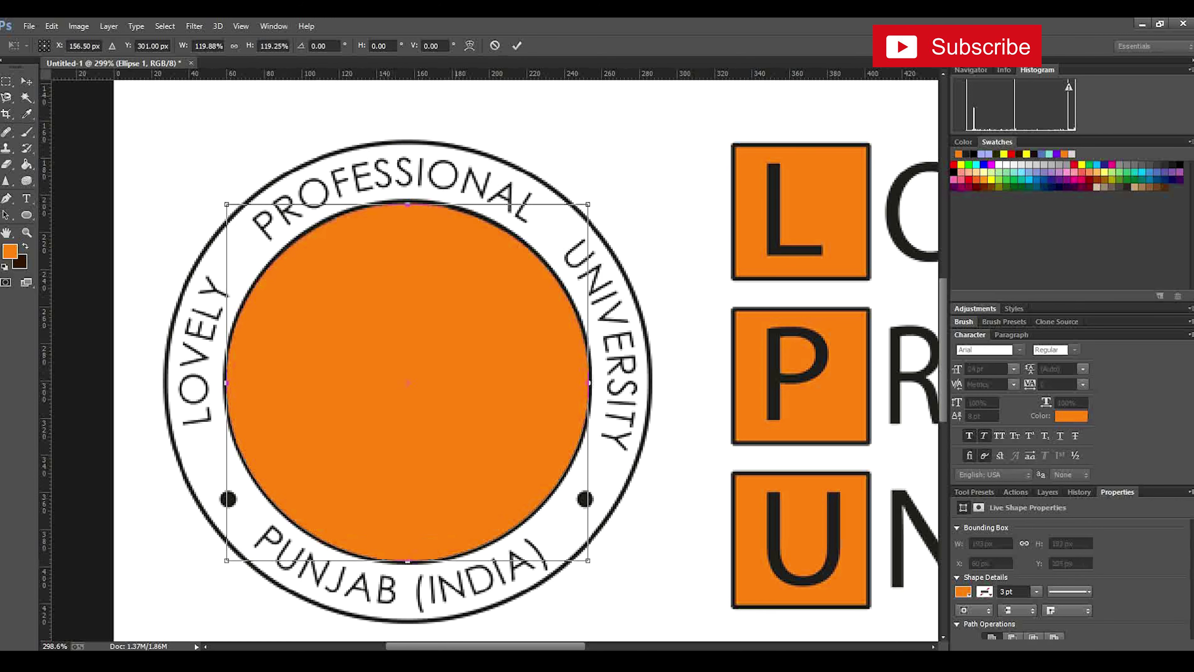
pyautogui.click(517, 45)
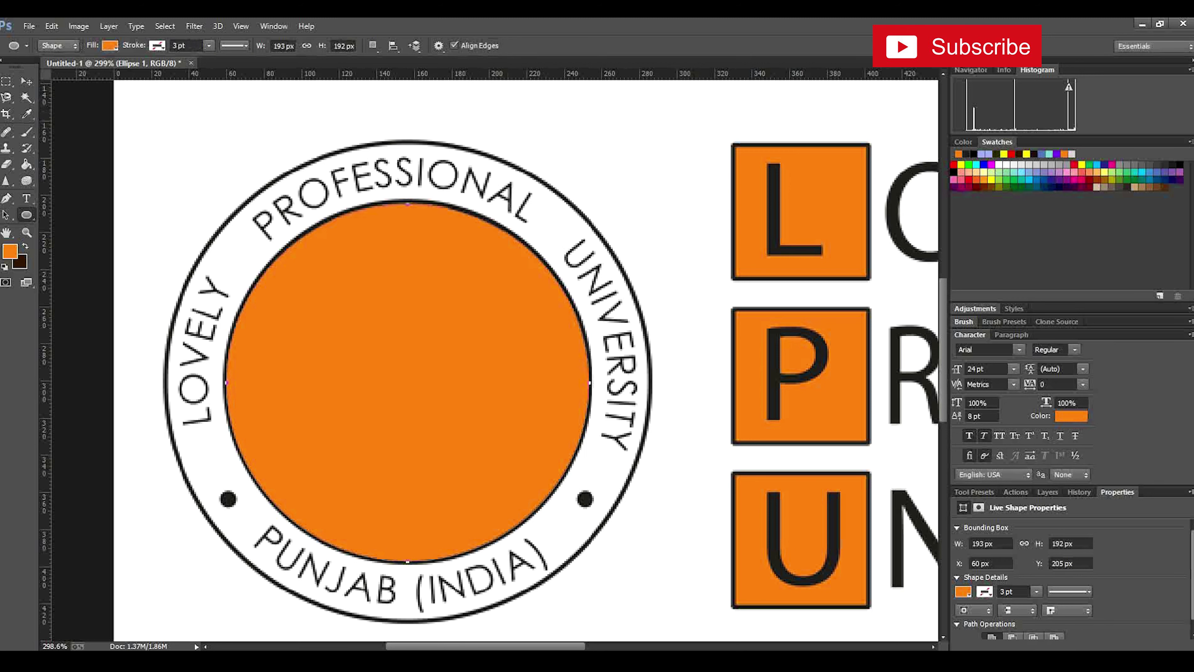
# Give the orange circle a solid black stroke
pyautogui.click(157, 45)
pyautogui.click(125, 69)
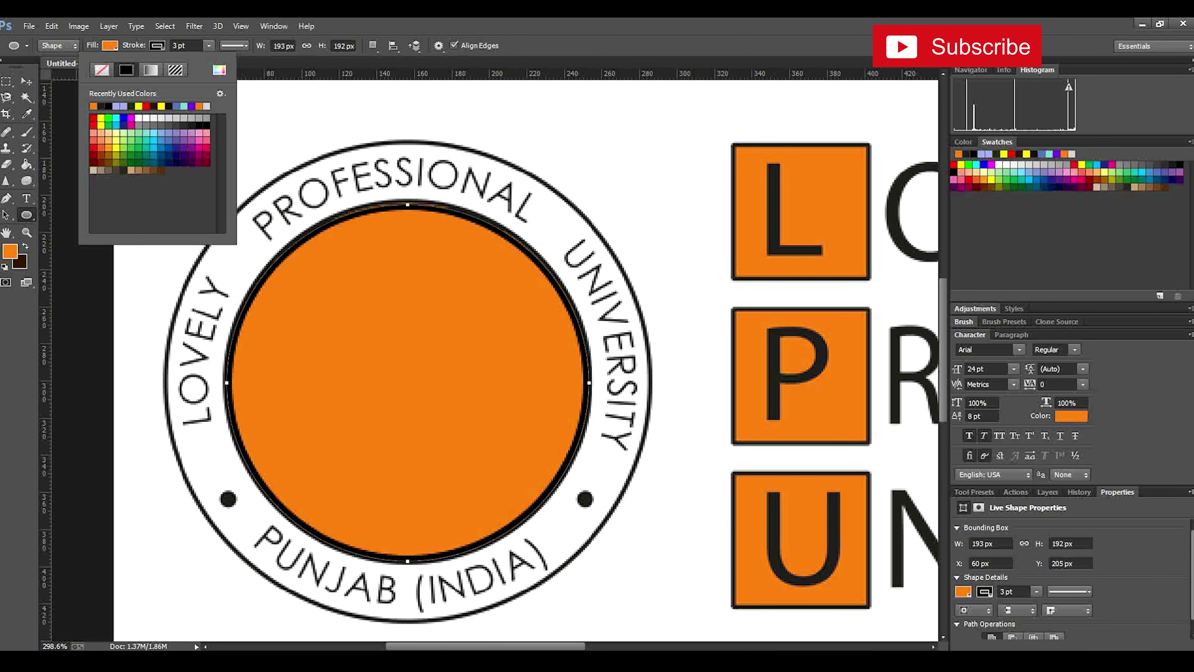
pyautogui.press('Return')
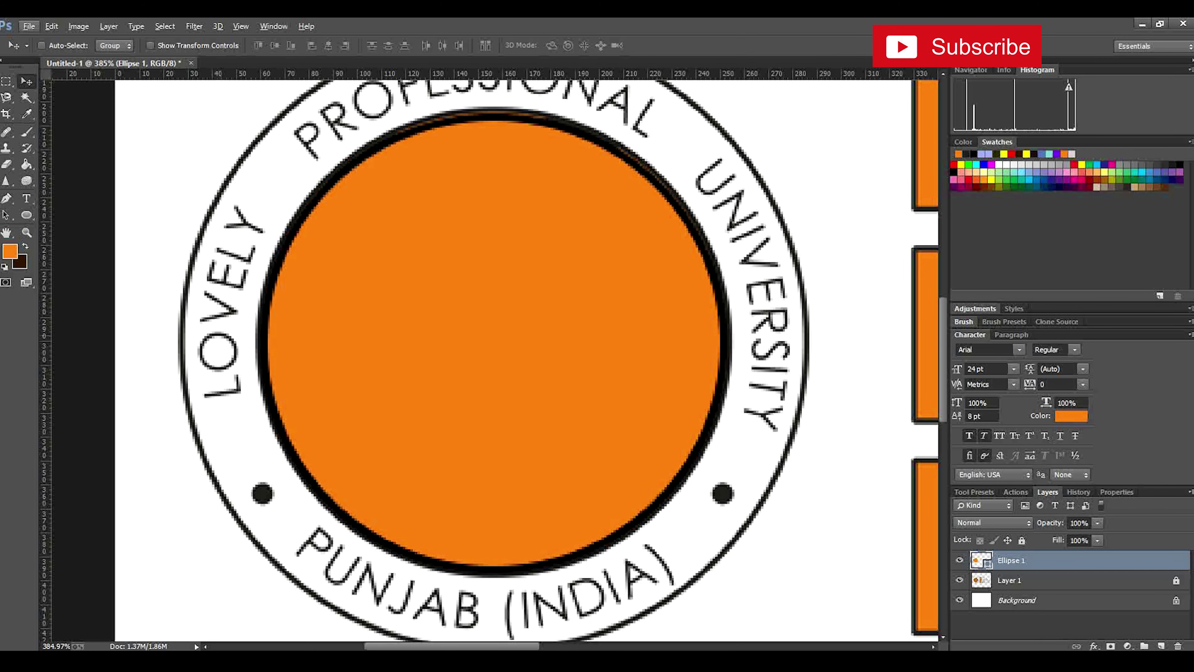
# Stretch the circle's upper edge slightly to a height of about 194 px to match the reference ring
pyautogui.scroll(-1, 440, 251)
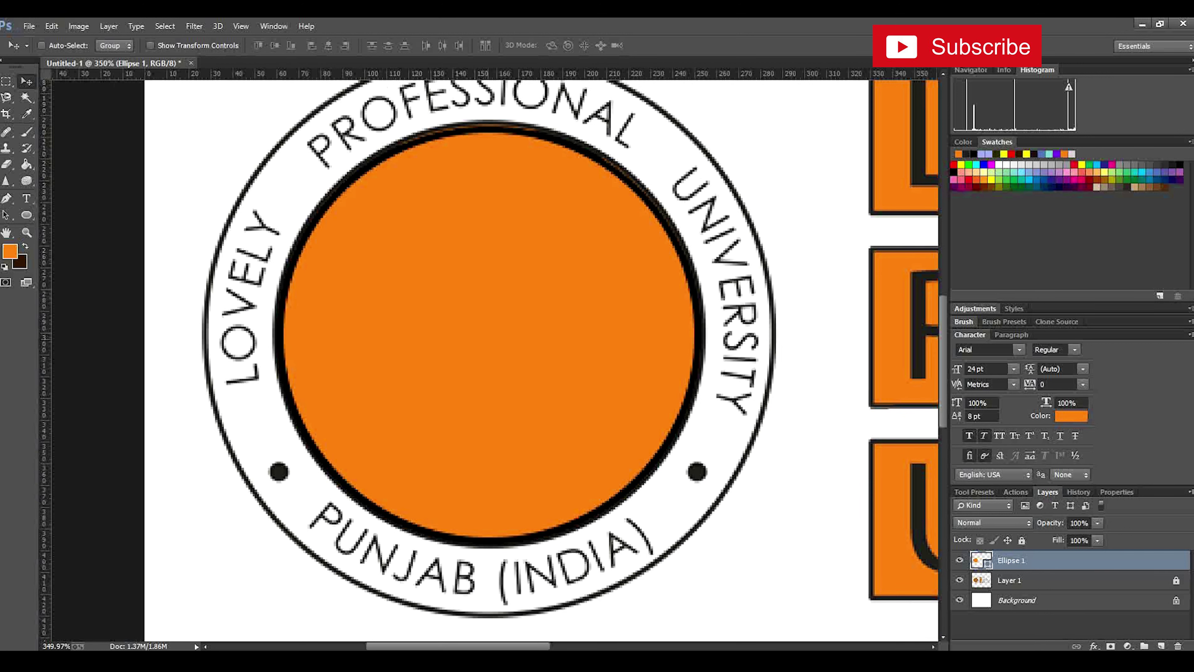
pyautogui.scroll(1, 440, 252)
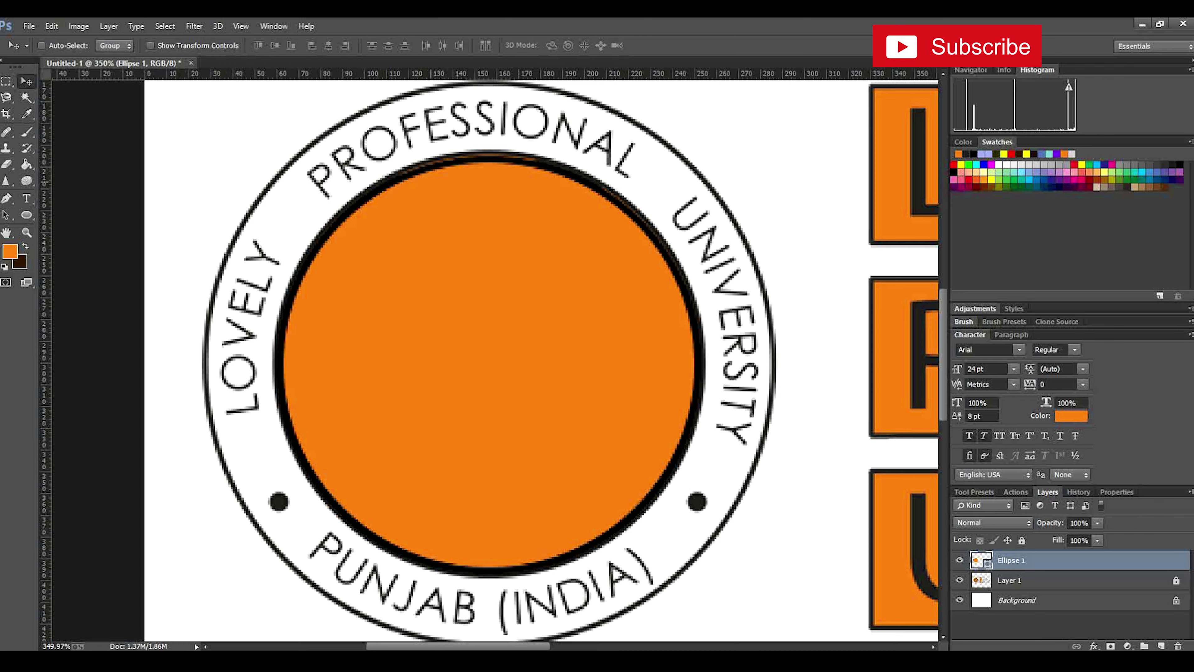
pyautogui.hotkey('ctrl', 't')
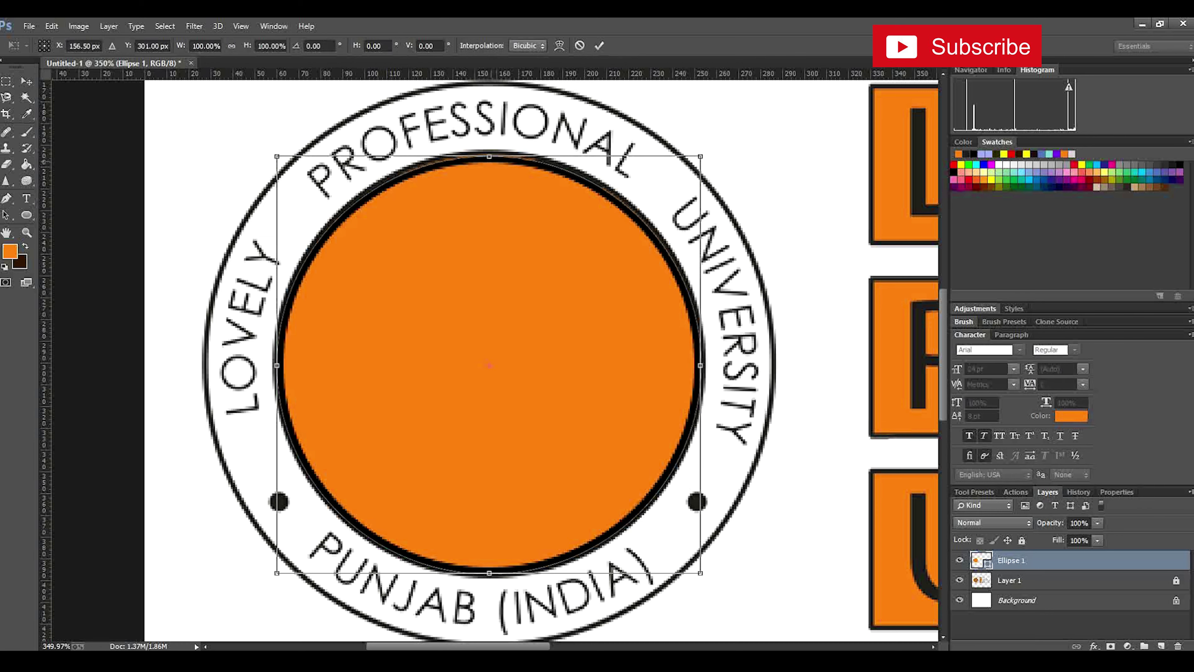
pyautogui.moveTo(489, 156); pyautogui.dragTo(489, 152)
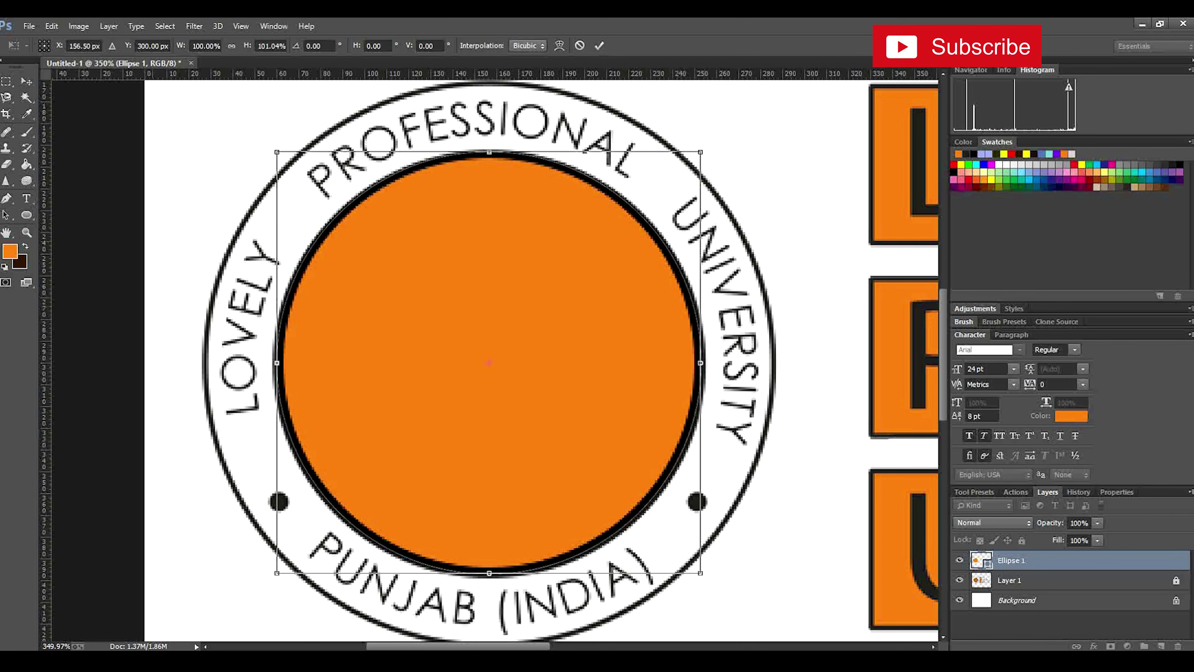
pyautogui.press('Return')
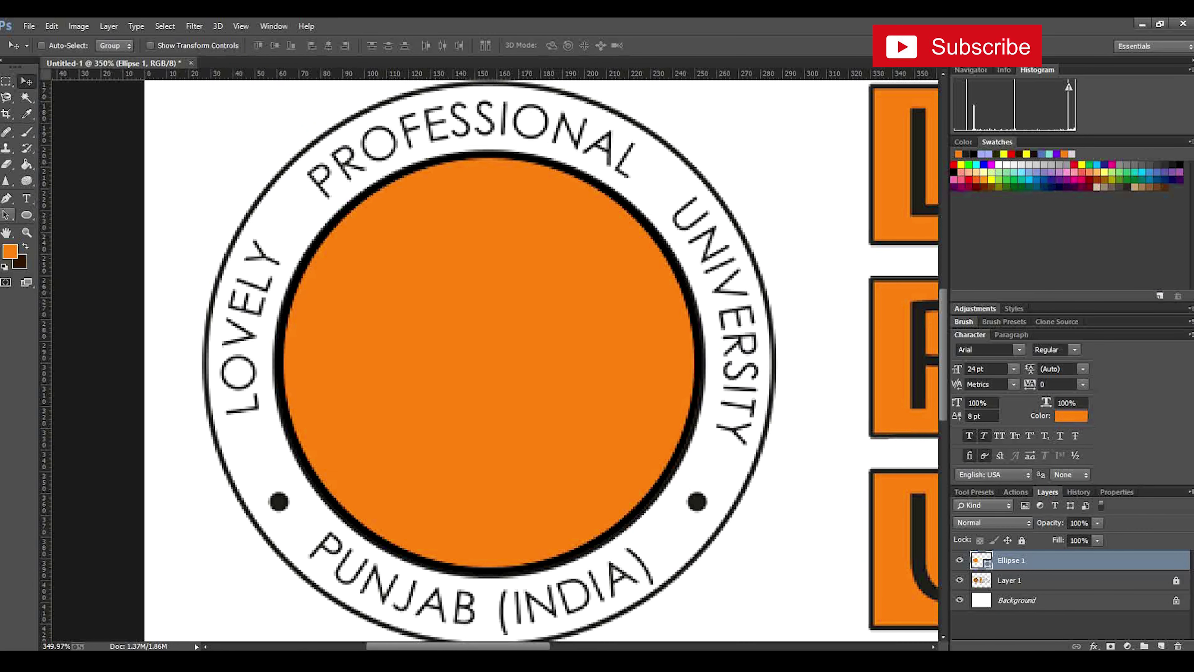
# Add the path text "LOVELY PROFESSIONAL UNIVERSITY" around the outside of the orange circle
pyautogui.press('a')
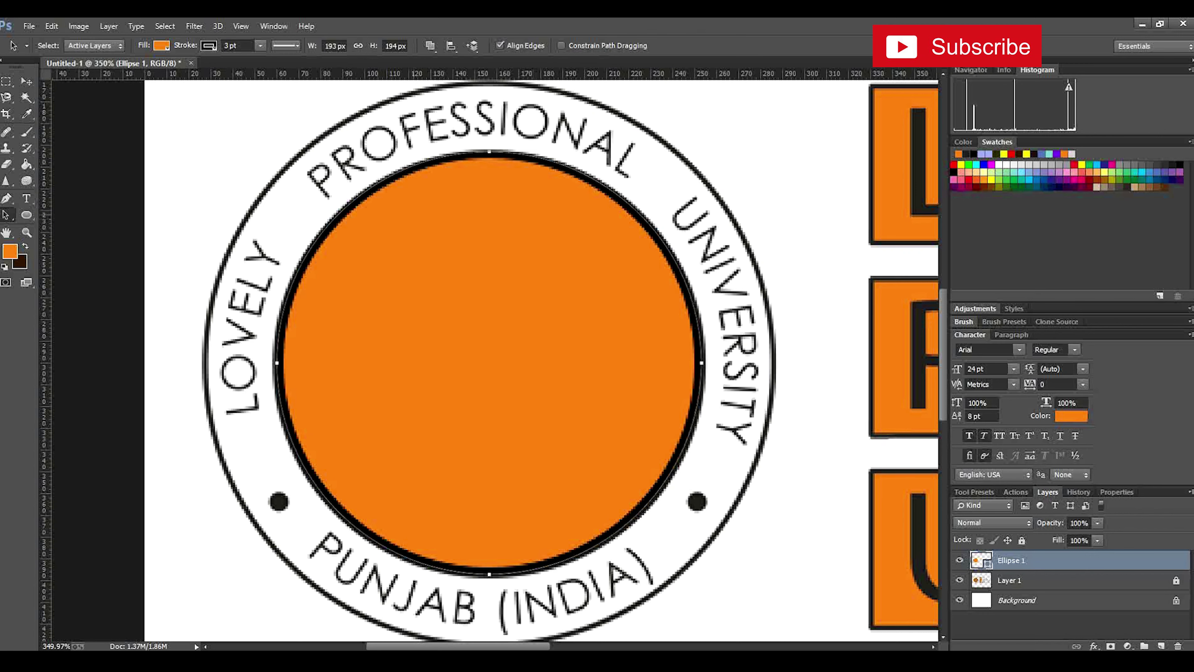
pyautogui.click(27, 198)
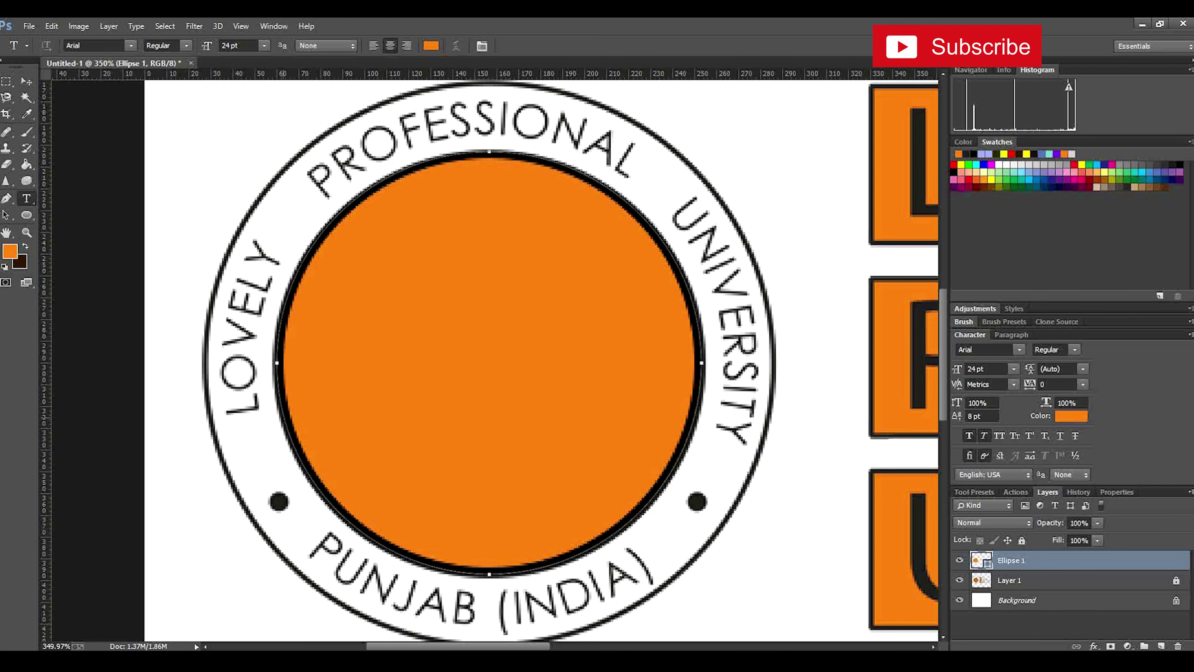
pyautogui.click(284, 417)
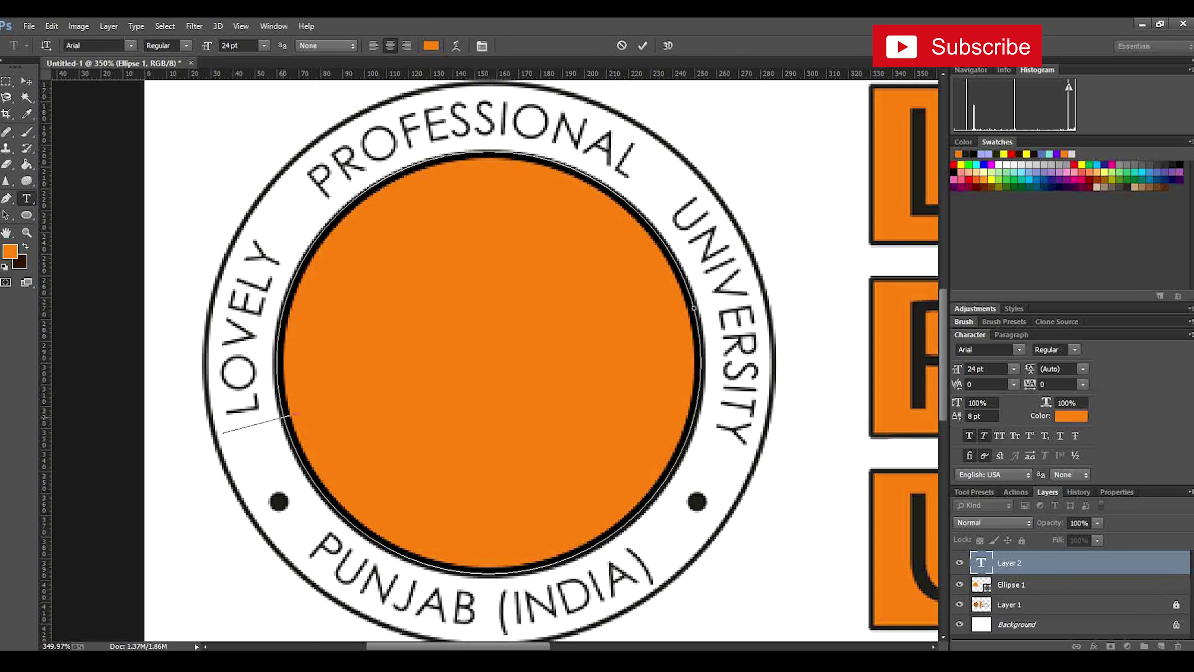
pyautogui.write('LOVE')
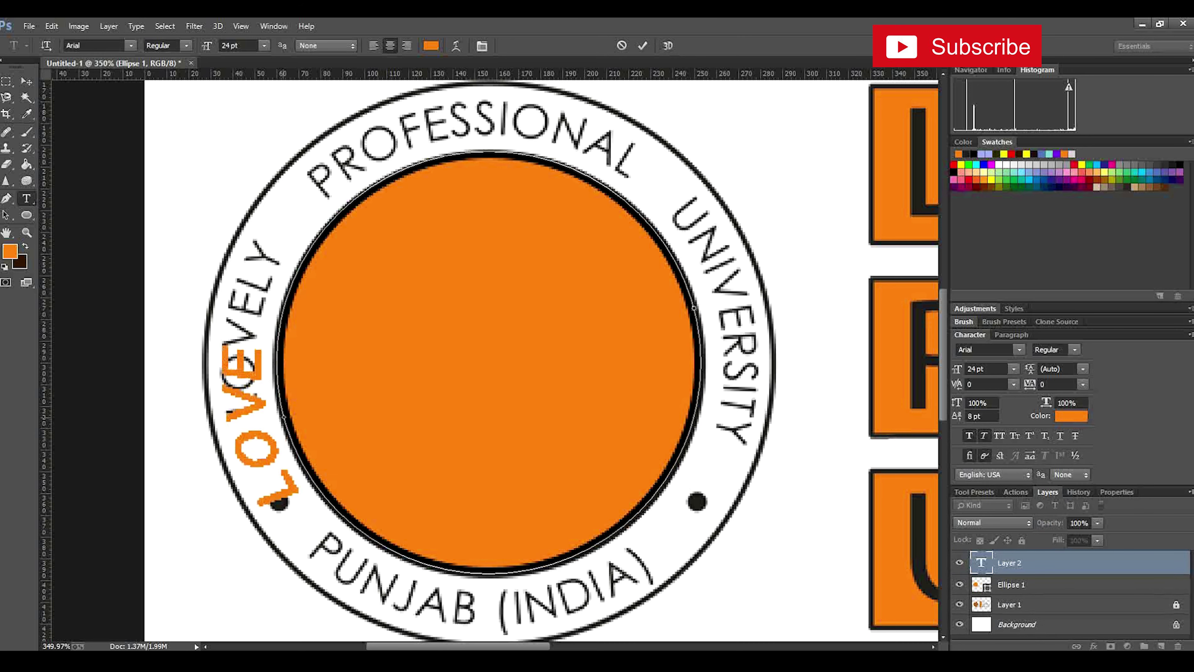
pyautogui.write('LY PR')
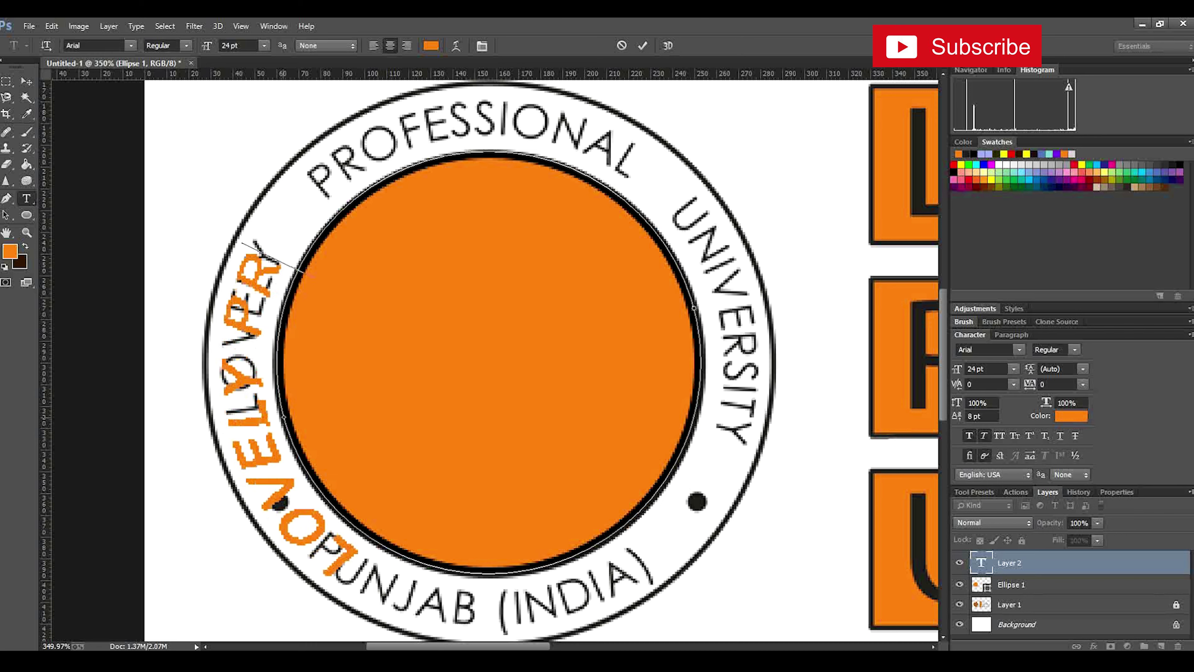
pyautogui.write('OFESSIONAL UNIVERSITY')
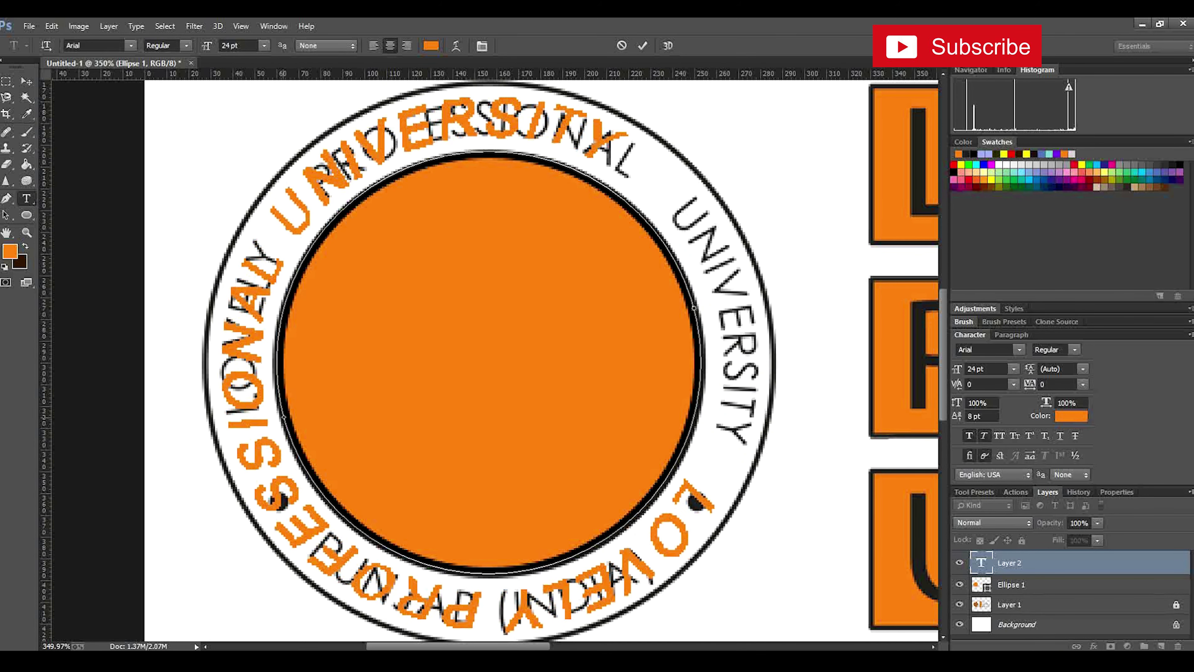
# Recolour the whole circular text to the near-black #211a15
pyautogui.hotkey('ctrl', 'a')
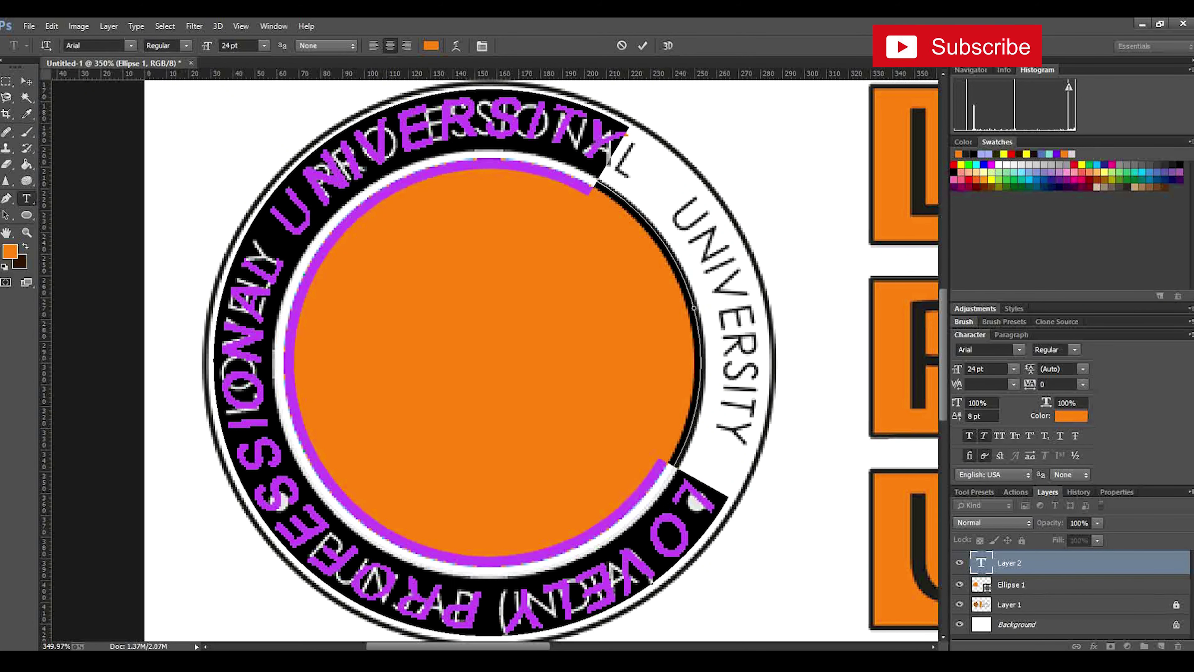
pyautogui.hotkey('ctrl', 'h')
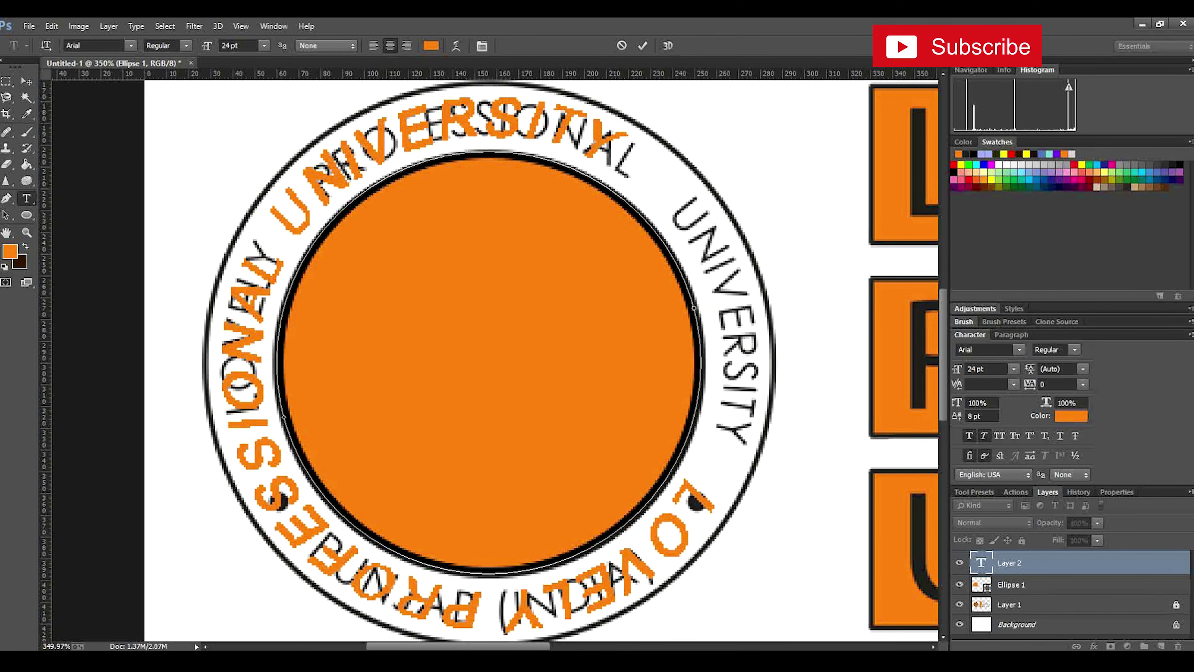
pyautogui.click(642, 278)
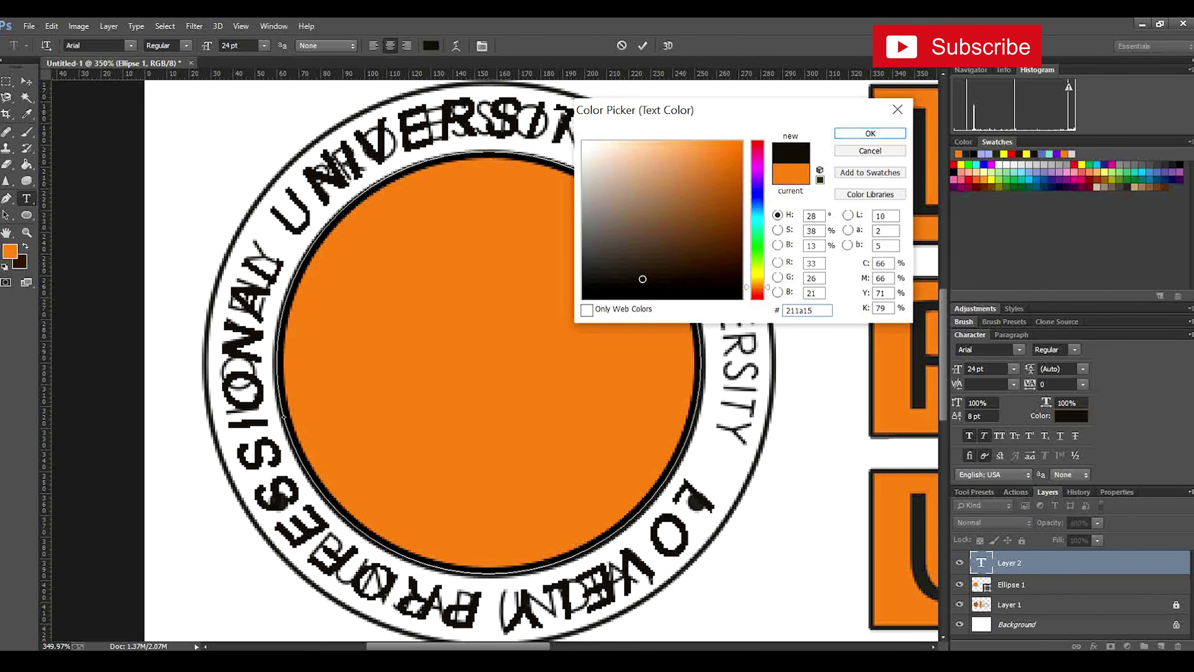
pyautogui.press('Return')
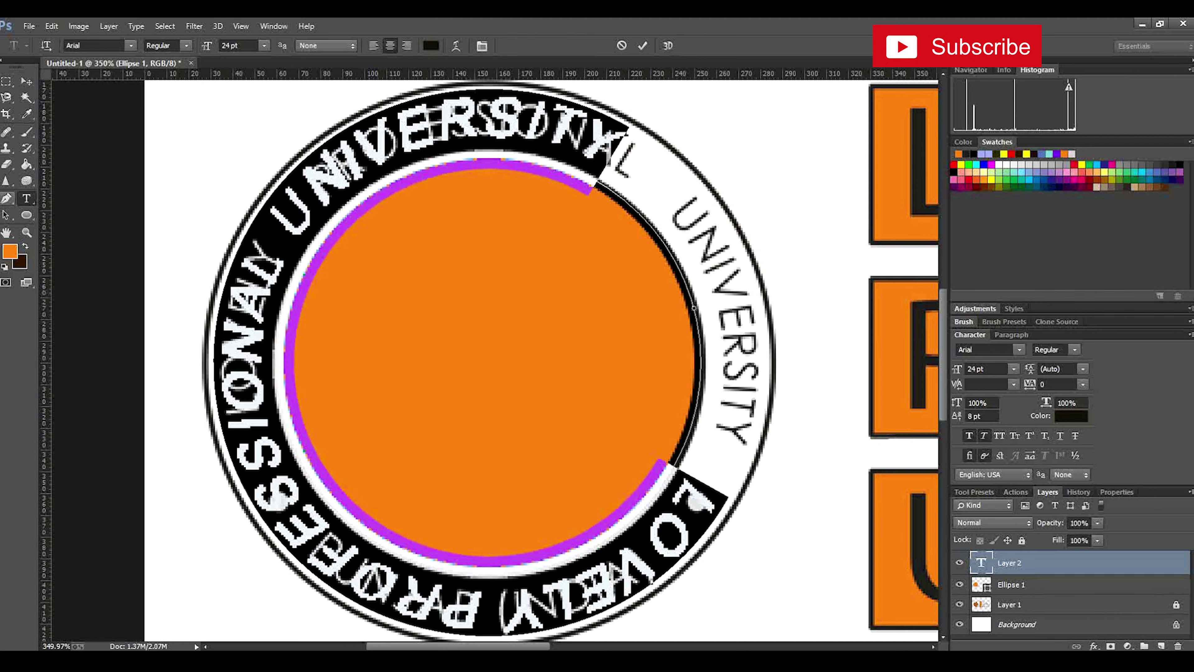
# Slide the text along the circular path so it starts where the reference lettering "LOVELY" begins
pyautogui.click(6, 215)
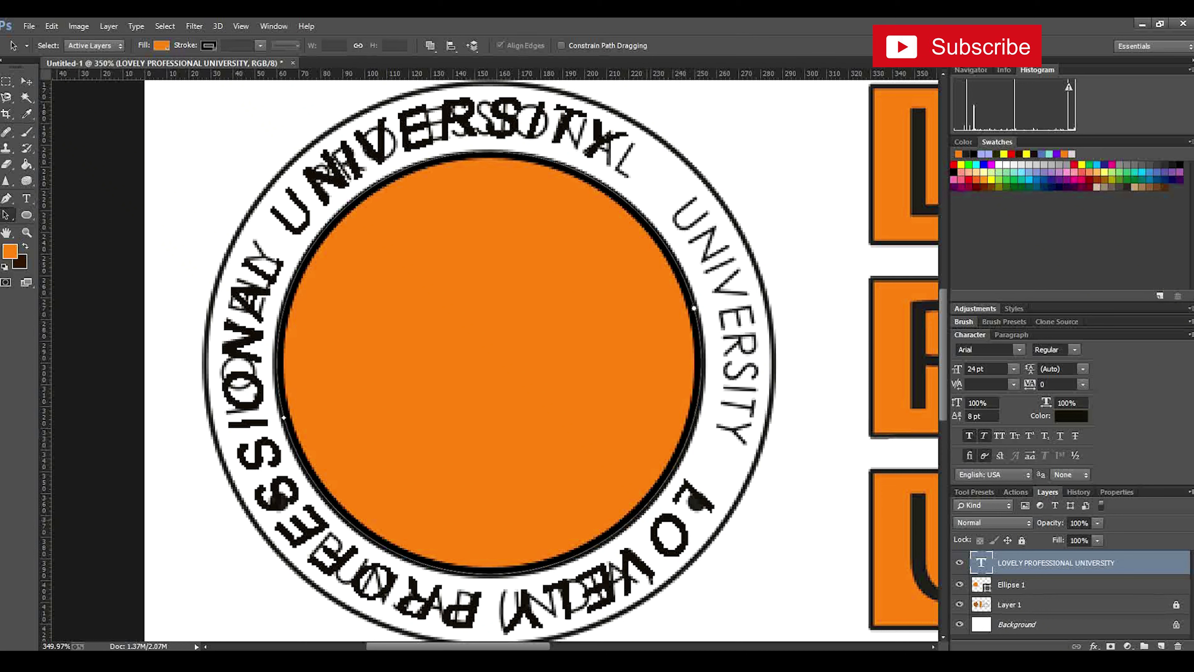
pyautogui.moveTo(631, 529)
pyautogui.mouseDown()
pyautogui.moveTo(565, 560)
pyautogui.moveTo(583, 579)
pyautogui.moveTo(656, 522)
pyautogui.moveTo(700, 463)
pyautogui.moveTo(727, 288)
pyautogui.mouseUp()
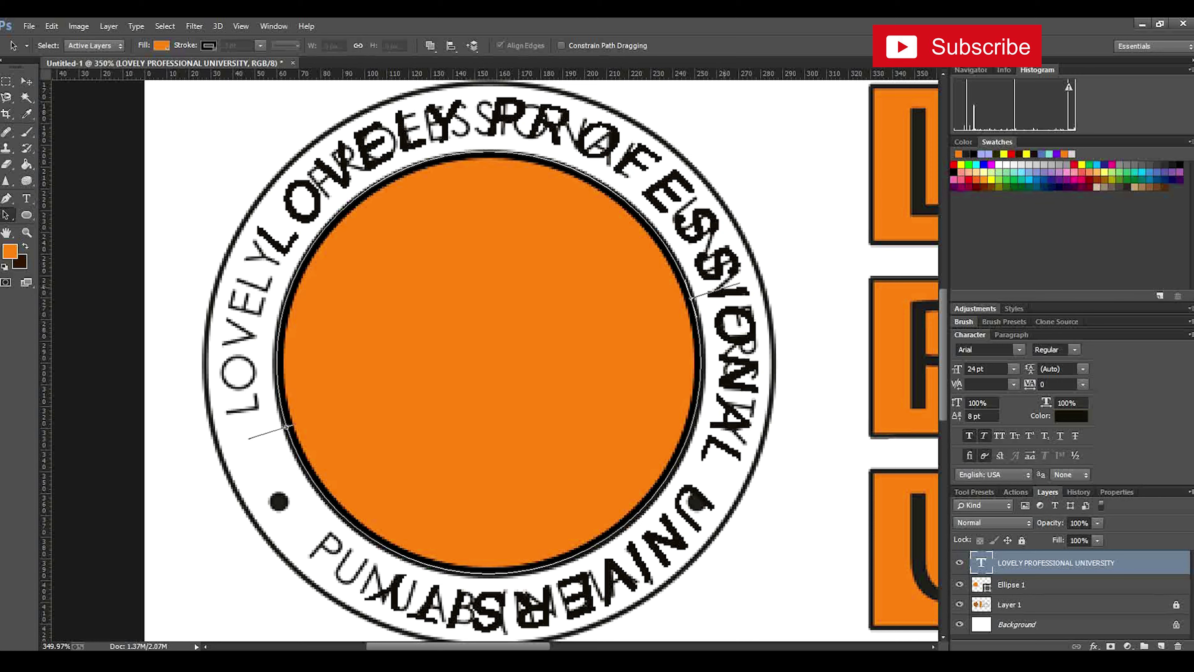
pyautogui.moveTo(727, 288)
pyautogui.mouseDown()
pyautogui.moveTo(644, 163)
pyautogui.moveTo(607, 165)
pyautogui.mouseUp()
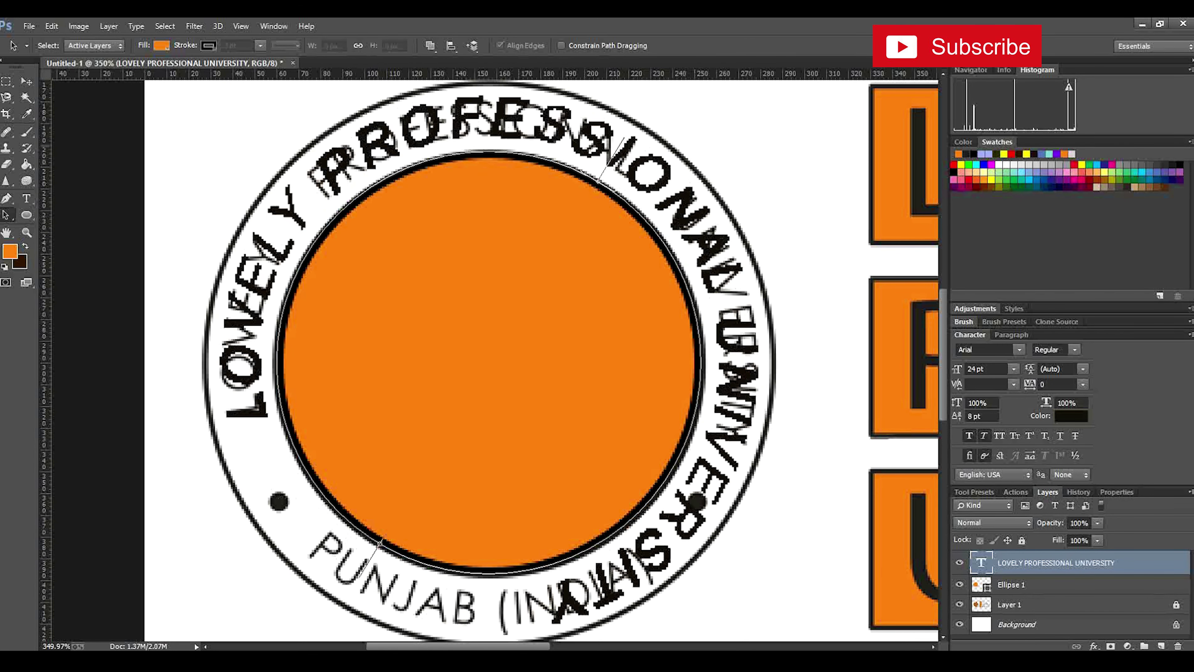
pyautogui.press('Return')
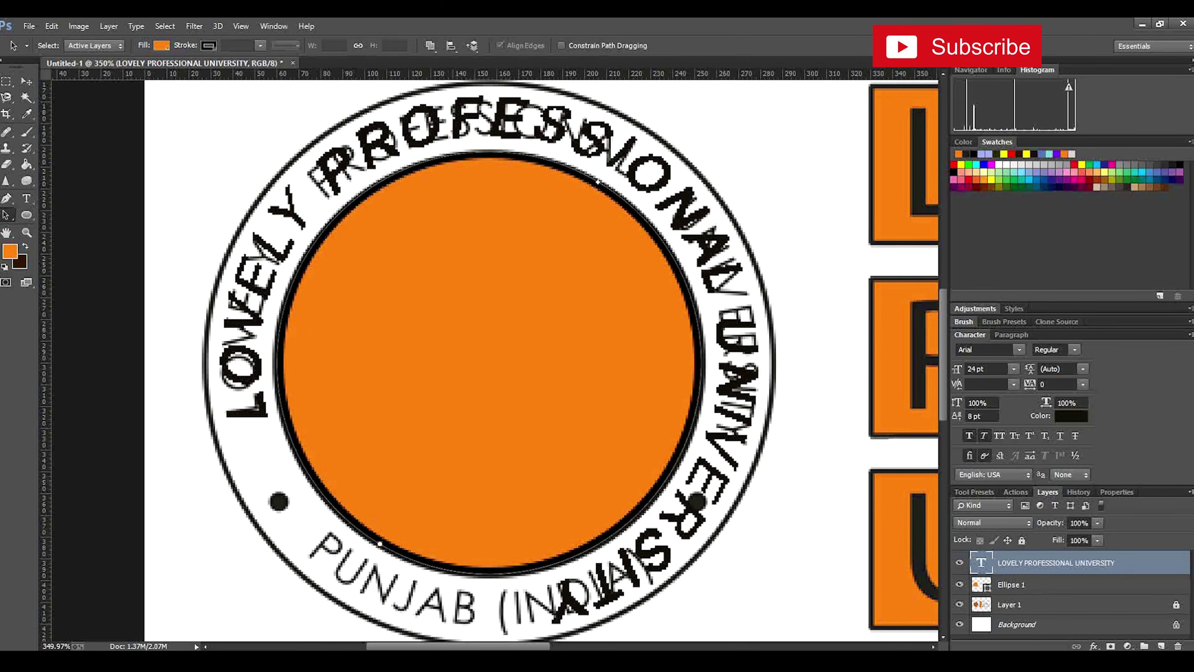
# Set the font size of the whole circular "LOVELY PROFESSIONAL UNIVERSITY" text to 18 pt
pyautogui.click(26, 198)
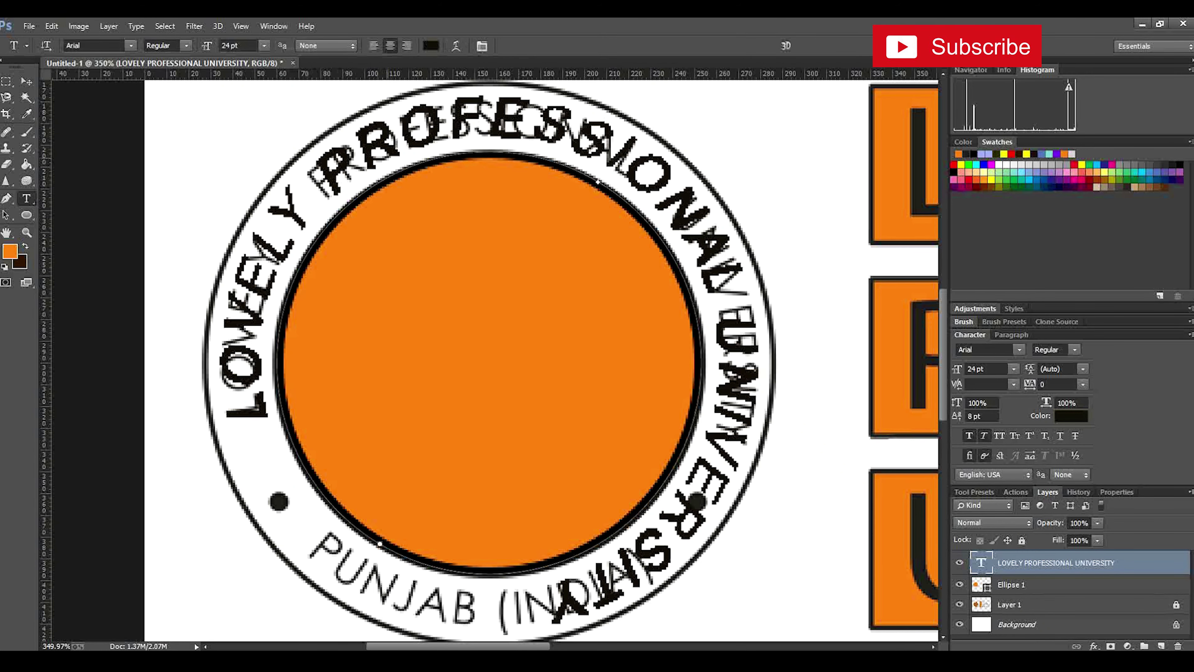
pyautogui.click(380, 543)
pyautogui.hotkey('ctrl', 'a')
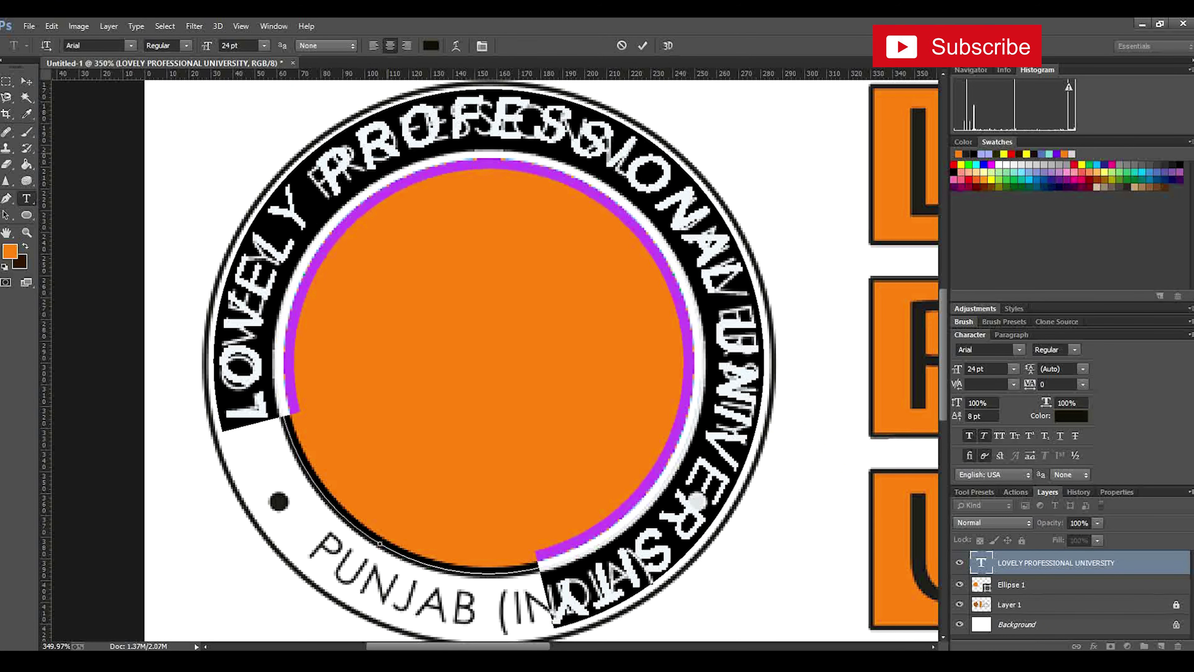
pyautogui.click(263, 45)
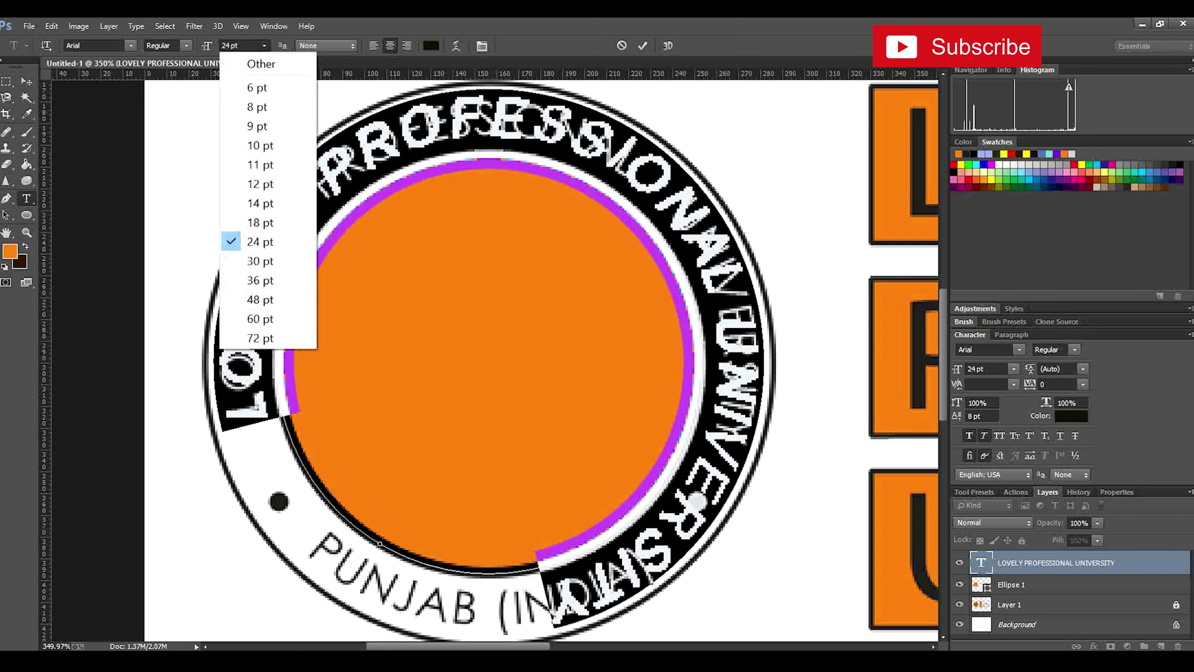
pyautogui.click(260, 203)
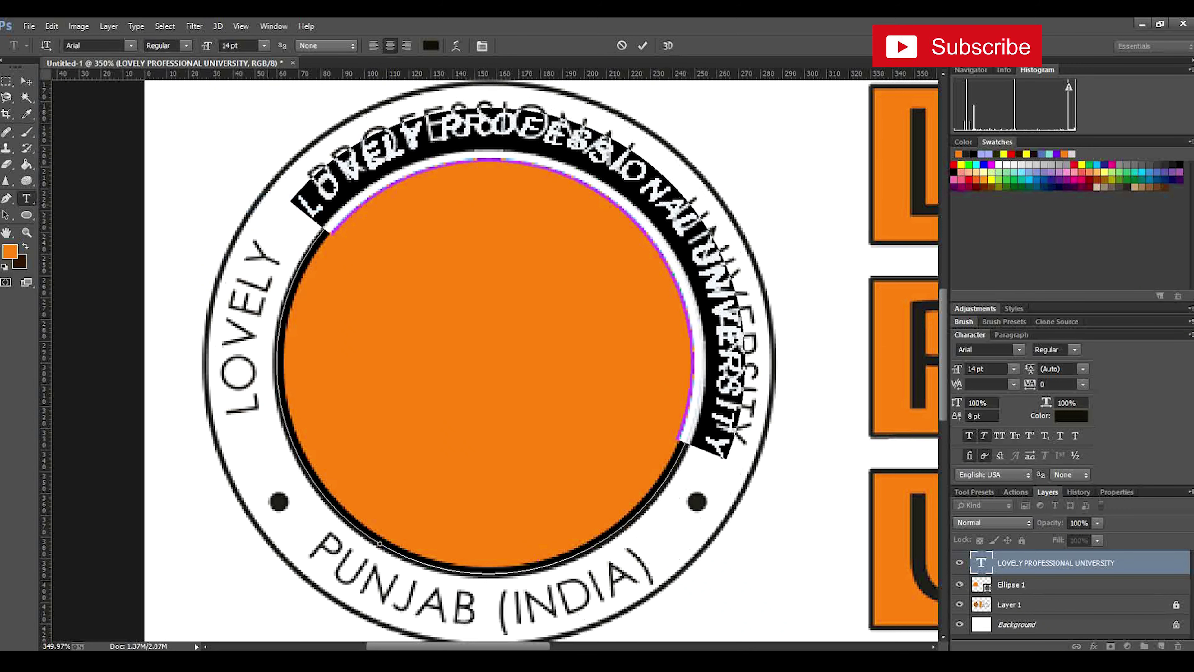
pyautogui.click(265, 45)
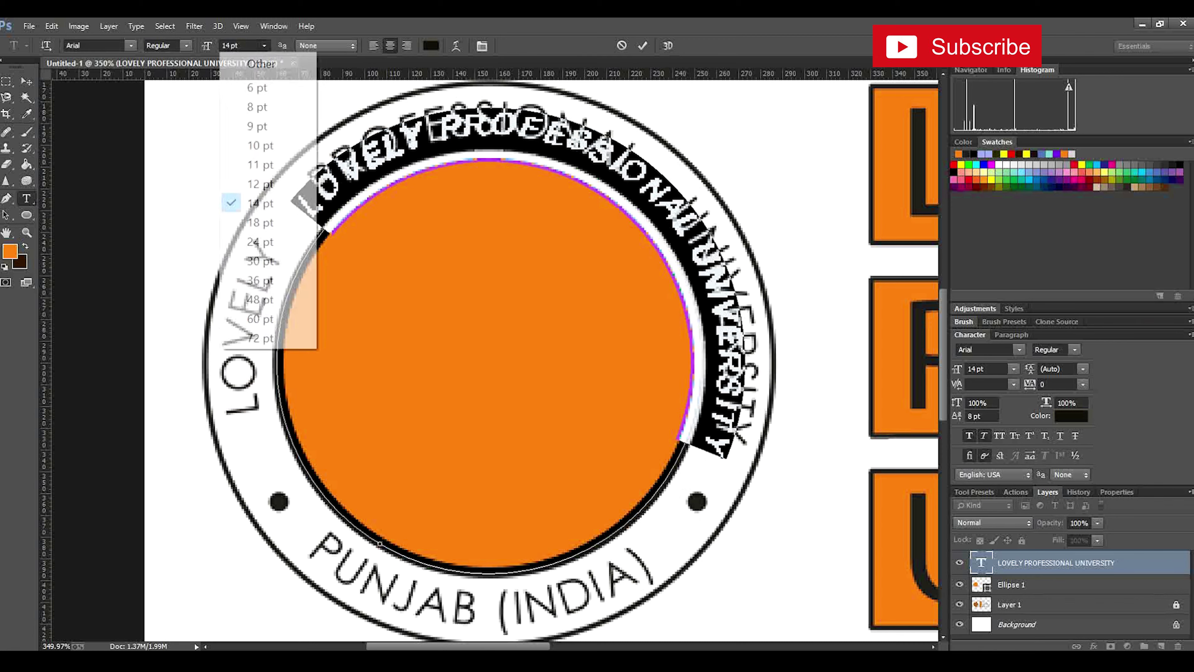
pyautogui.click(249, 221)
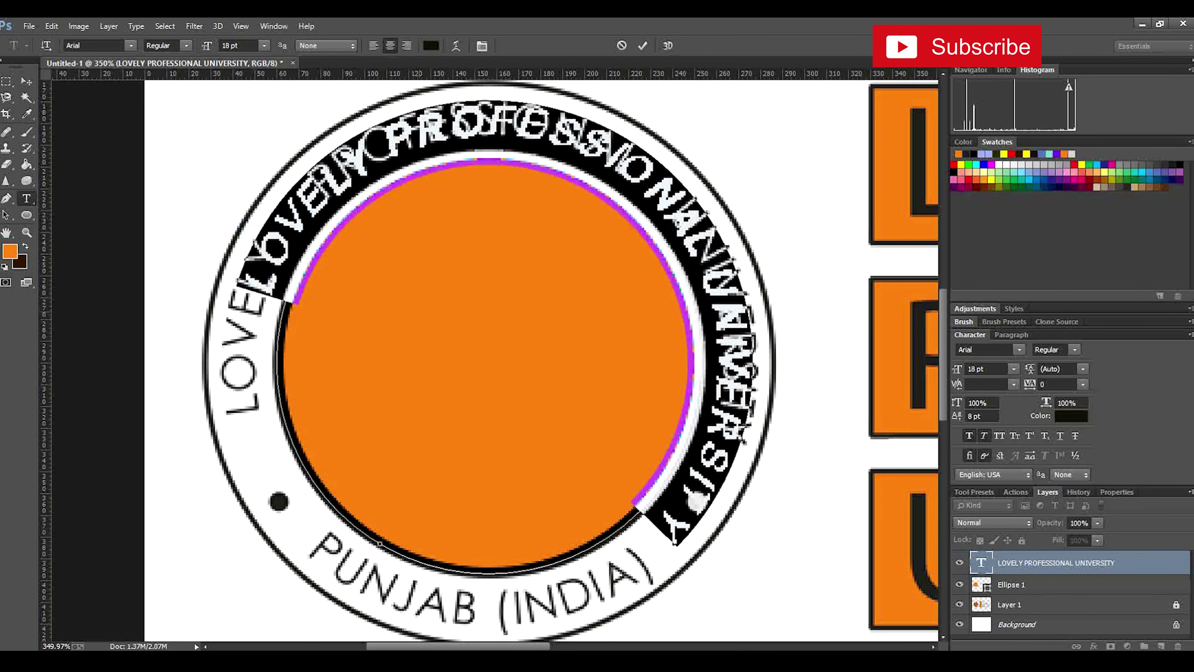
# Slide the circular text back along its path so it starts at the reference "LOVELY" and follows the upper arc
pyautogui.click(6, 215)
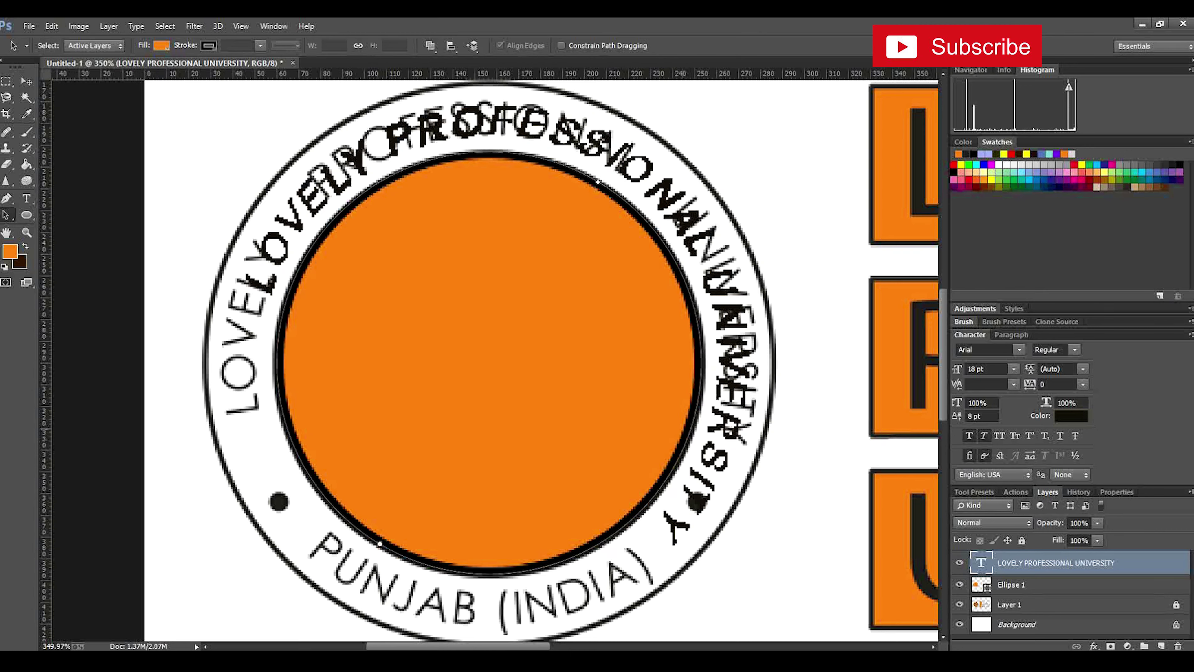
pyautogui.moveTo(695, 482); pyautogui.dragTo(713, 448)
pyautogui.moveTo(278, 283); pyautogui.dragTo(282, 324)
pyautogui.moveTo(700, 395); pyautogui.dragTo(541, 158)
pyautogui.moveTo(437, 567)
pyautogui.mouseDown()
pyautogui.moveTo(489, 573)
pyautogui.moveTo(478, 573)
pyautogui.mouseUp()
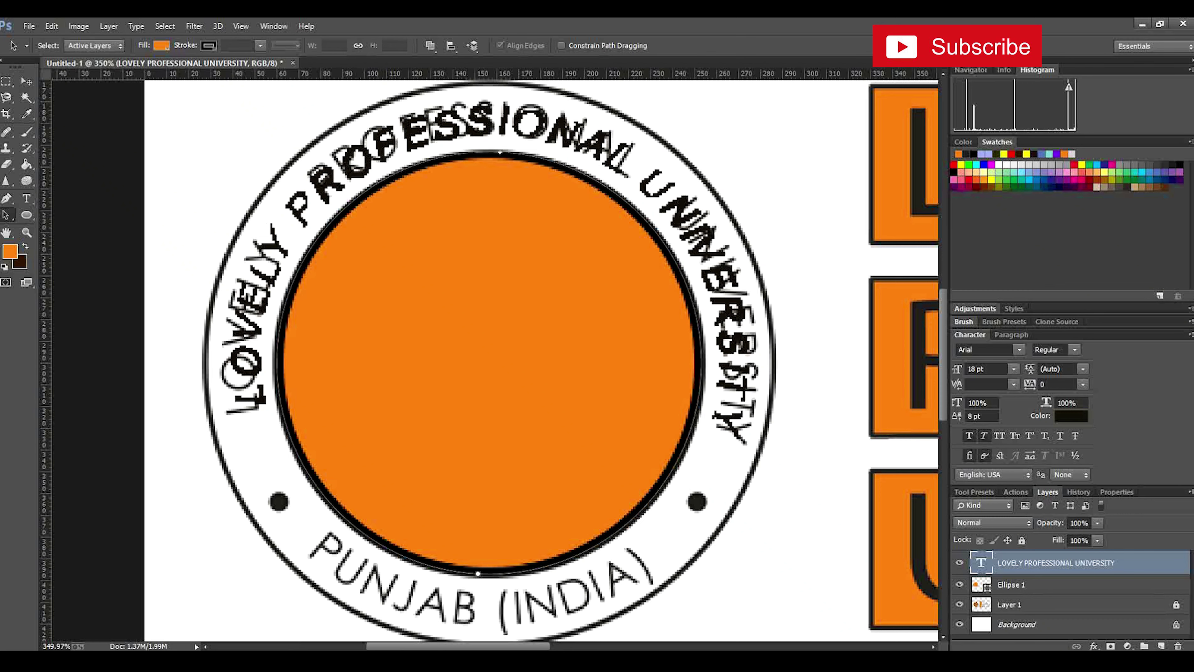
pyautogui.press('v')
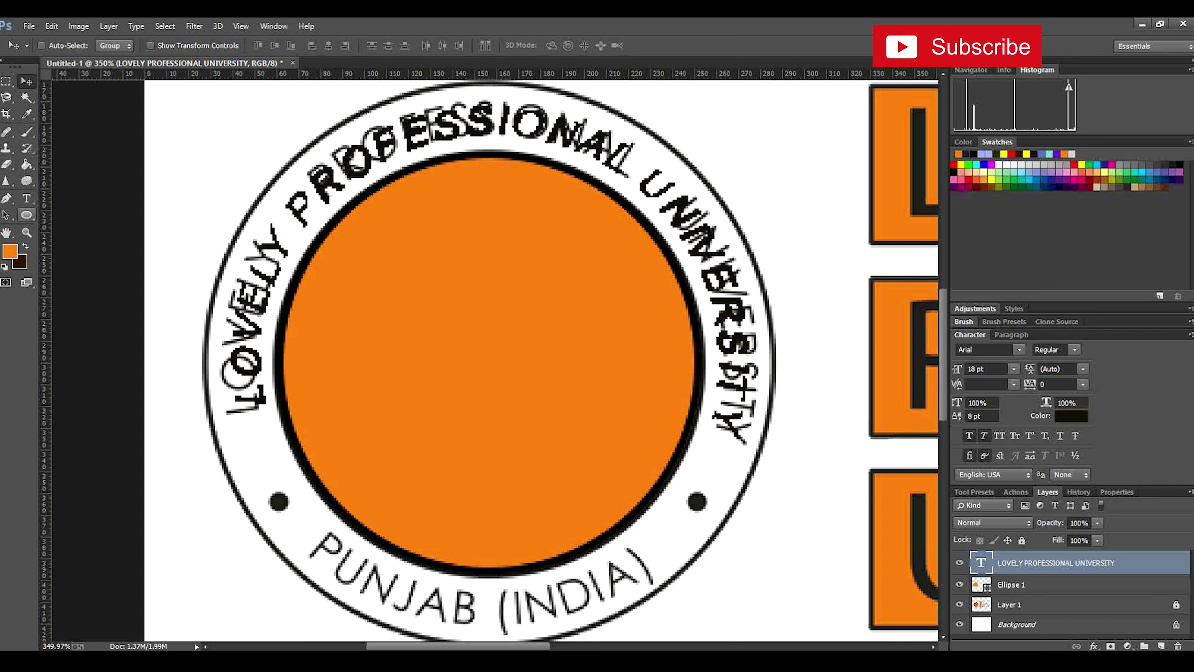
# Draw a new circle about 207 px in diameter over the emblem
pyautogui.click(26, 215)
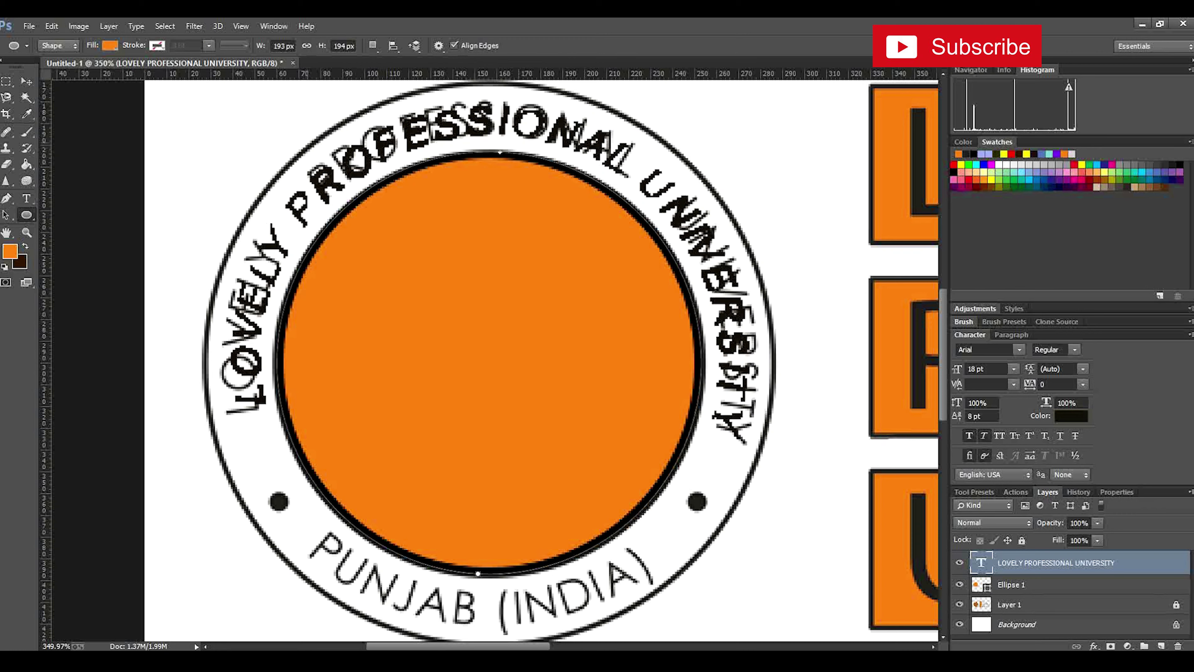
pyautogui.moveTo(305, 177); pyautogui.dragTo(770, 525)
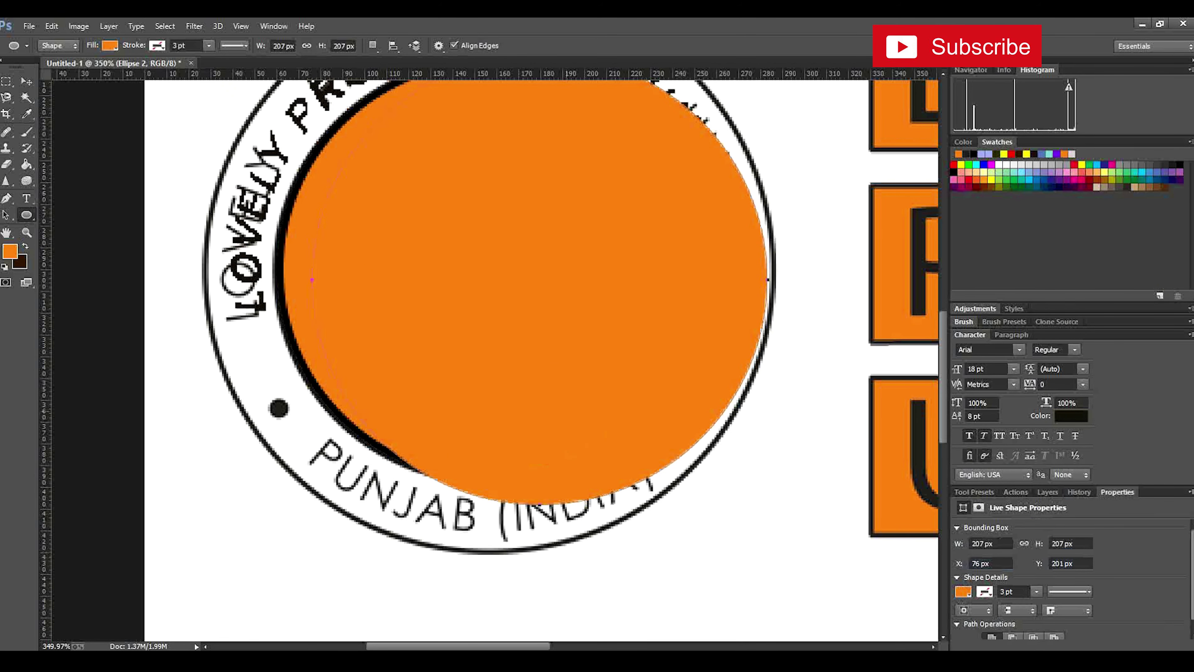
pyautogui.scroll(4, 506, 324)
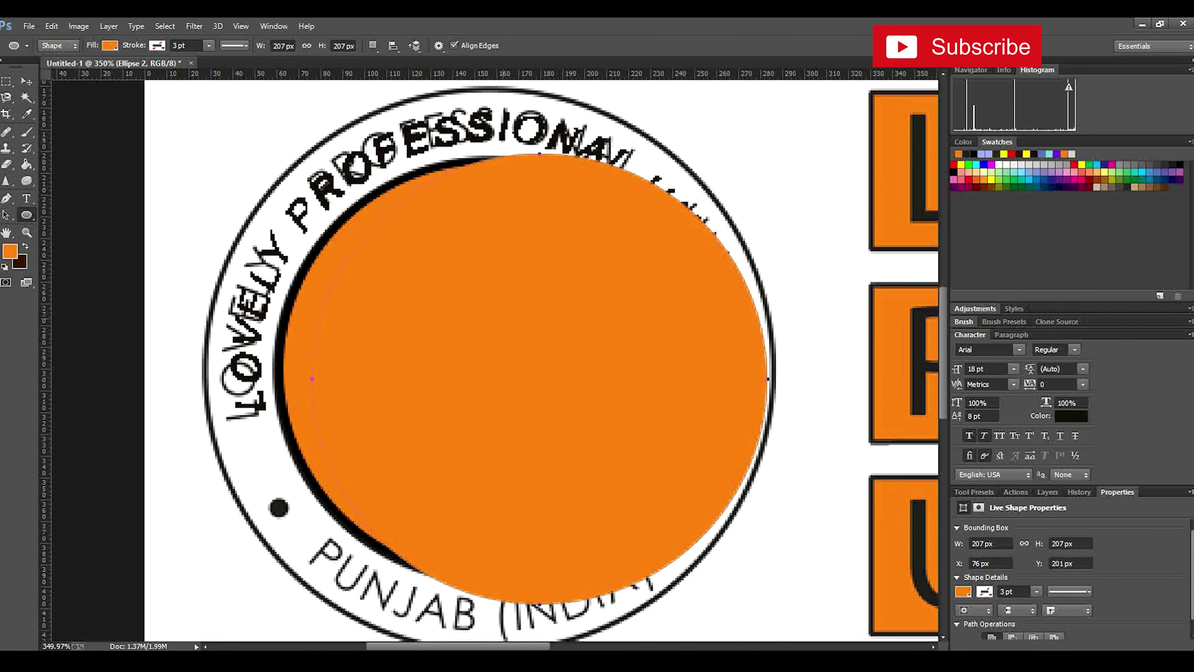
pyautogui.scroll(-1, 506, 324)
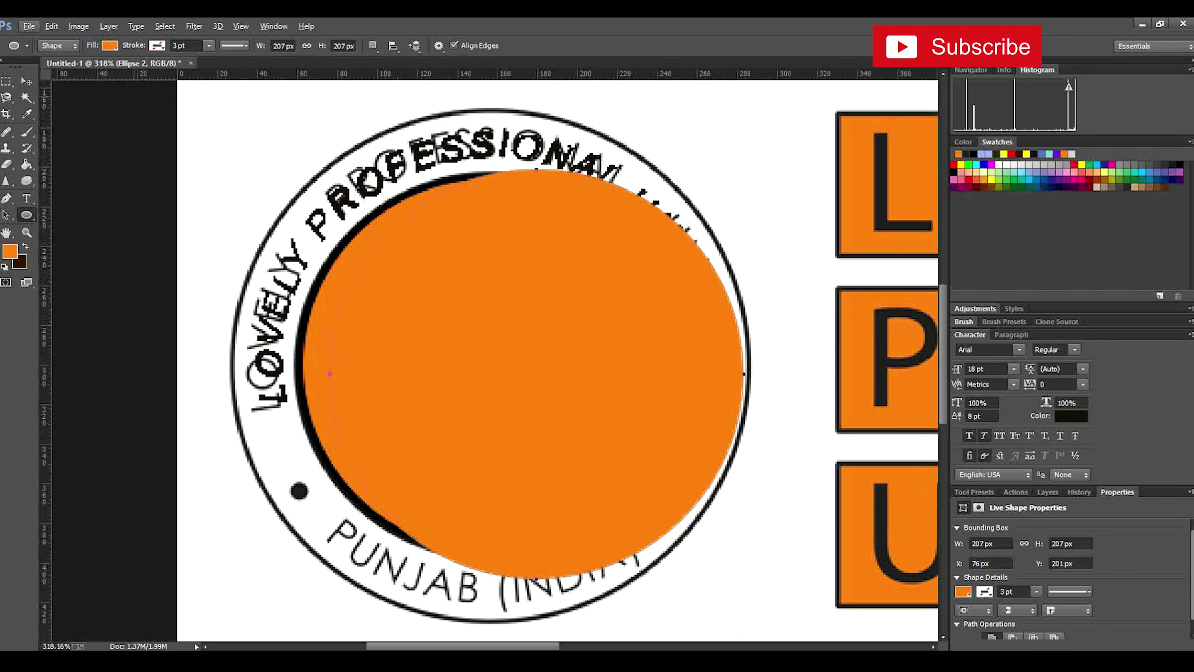
# Remove the new circle's fill and give it a solid black outline
pyautogui.click(110, 45)
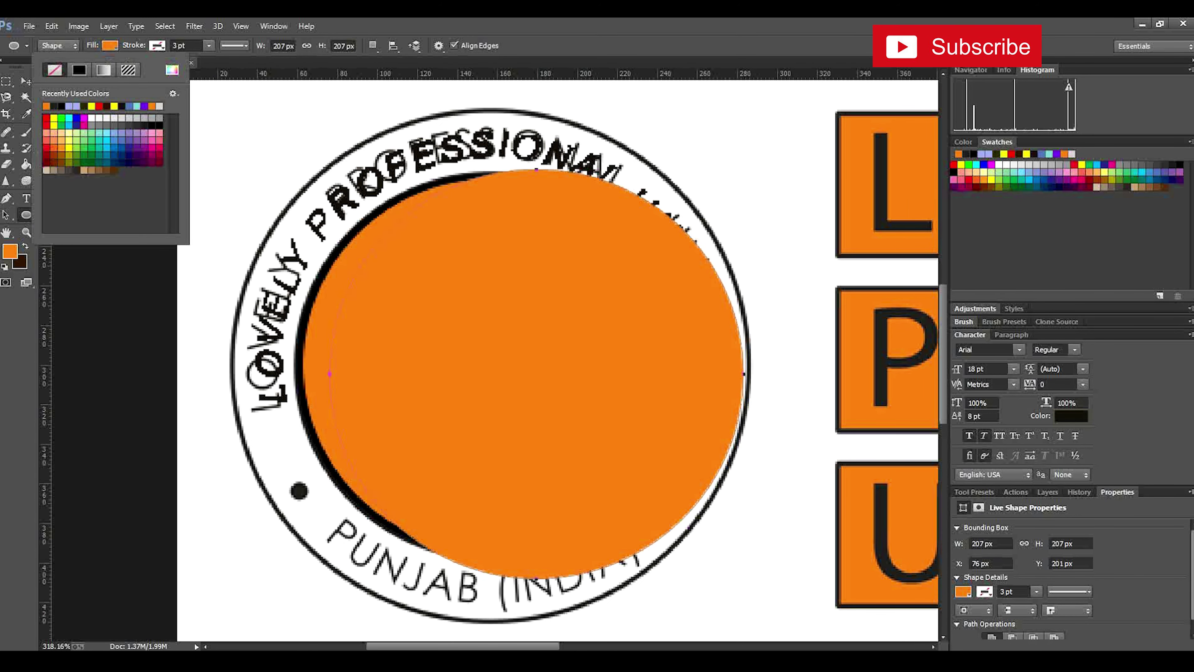
pyautogui.click(54, 70)
pyautogui.click(157, 45)
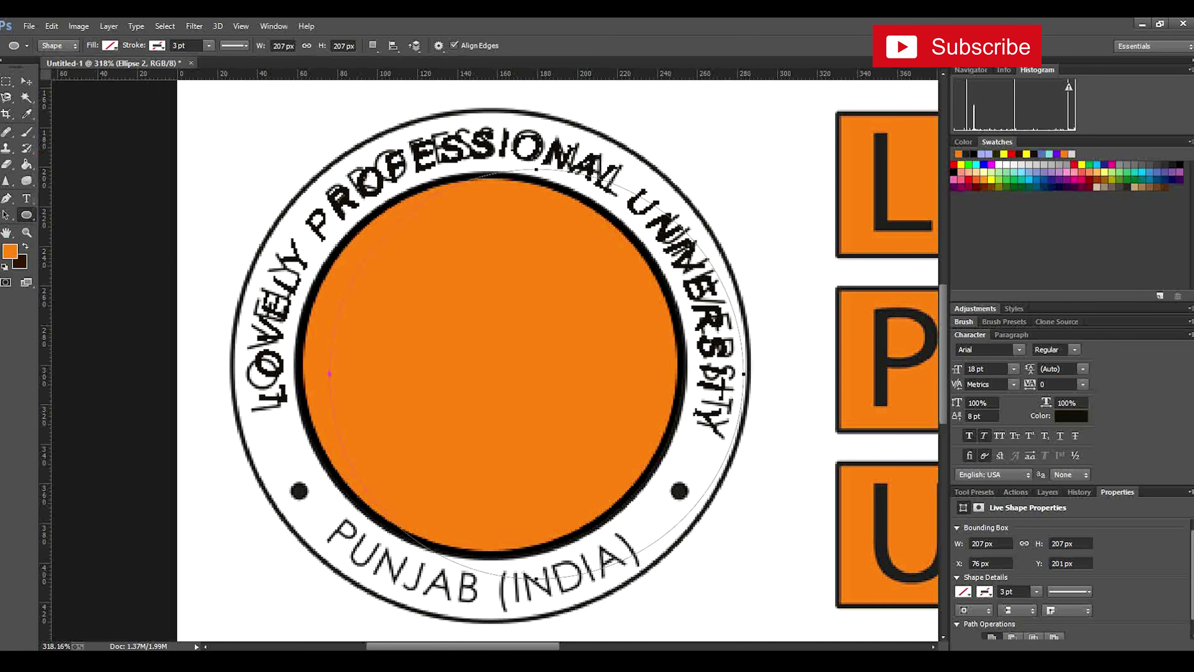
pyautogui.click(126, 70)
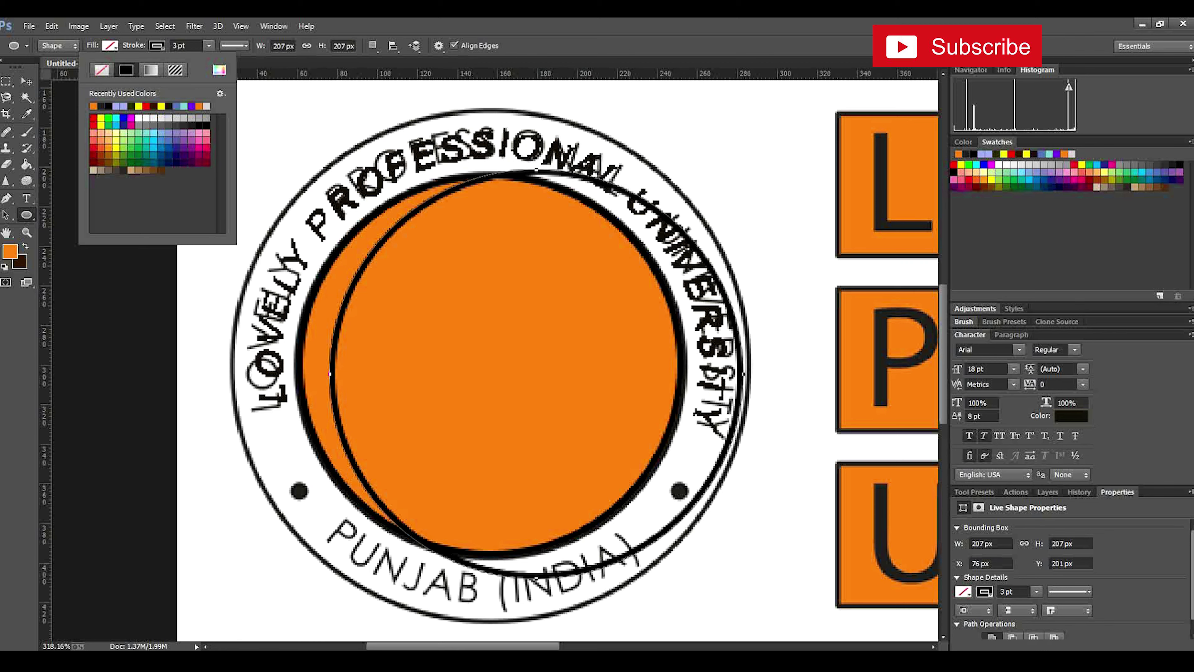
pyautogui.press('Return')
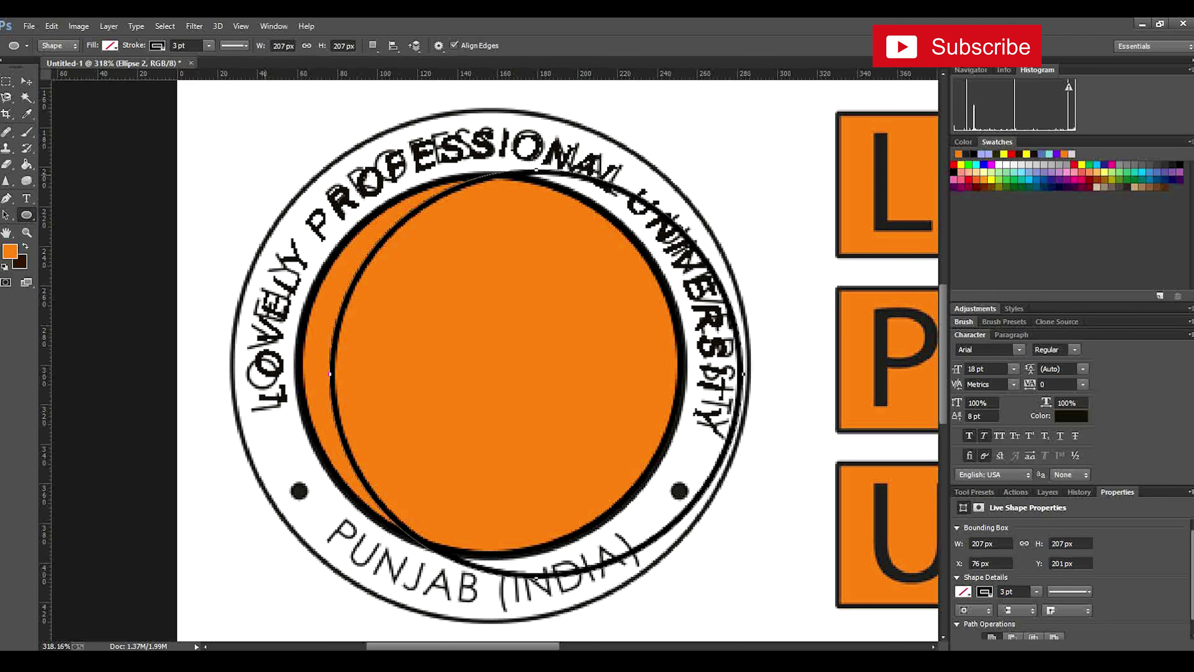
# Scale the outlined circle to about 261 px wide and high so it matches the emblem's outer reference ring
pyautogui.hotkey('ctrl', 't')
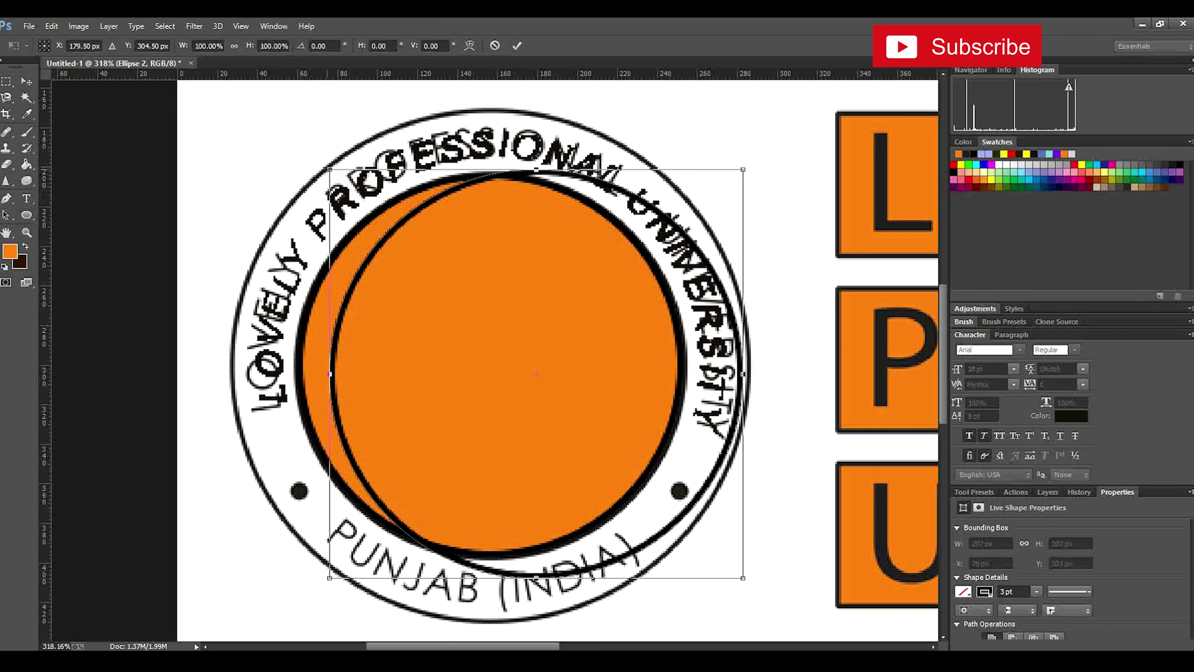
pyautogui.moveTo(329, 170); pyautogui.dragTo(235, 114)
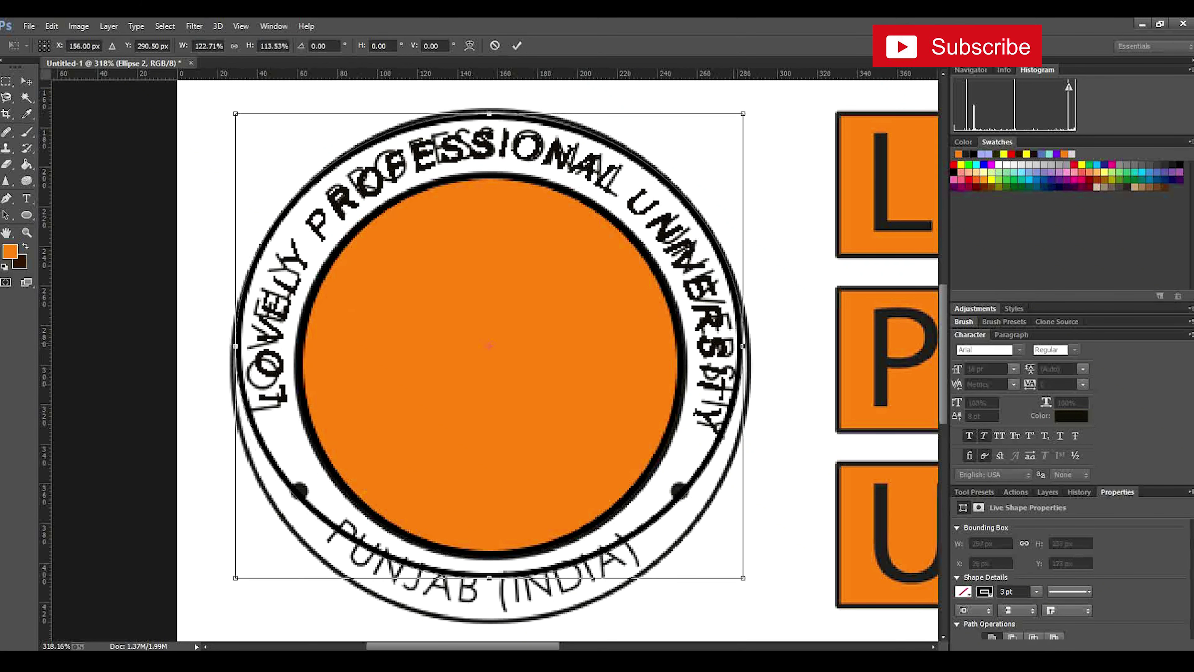
pyautogui.moveTo(743, 346); pyautogui.dragTo(749, 346)
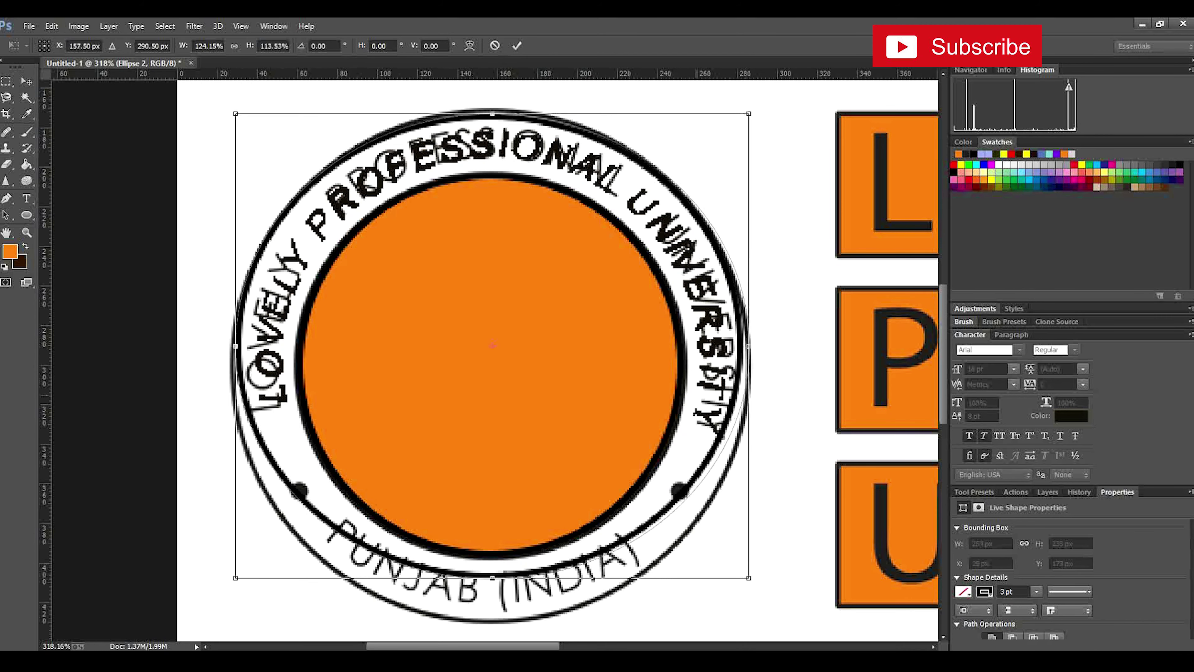
pyautogui.moveTo(493, 578); pyautogui.dragTo(493, 624)
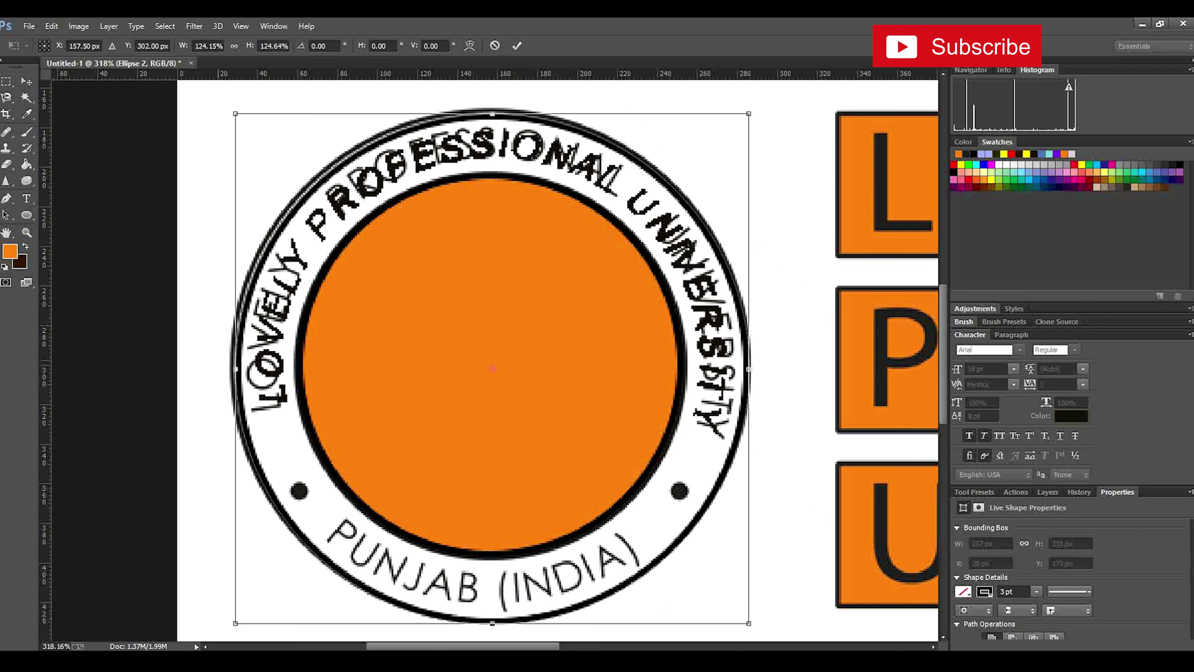
pyautogui.moveTo(492, 114); pyautogui.dragTo(493, 107)
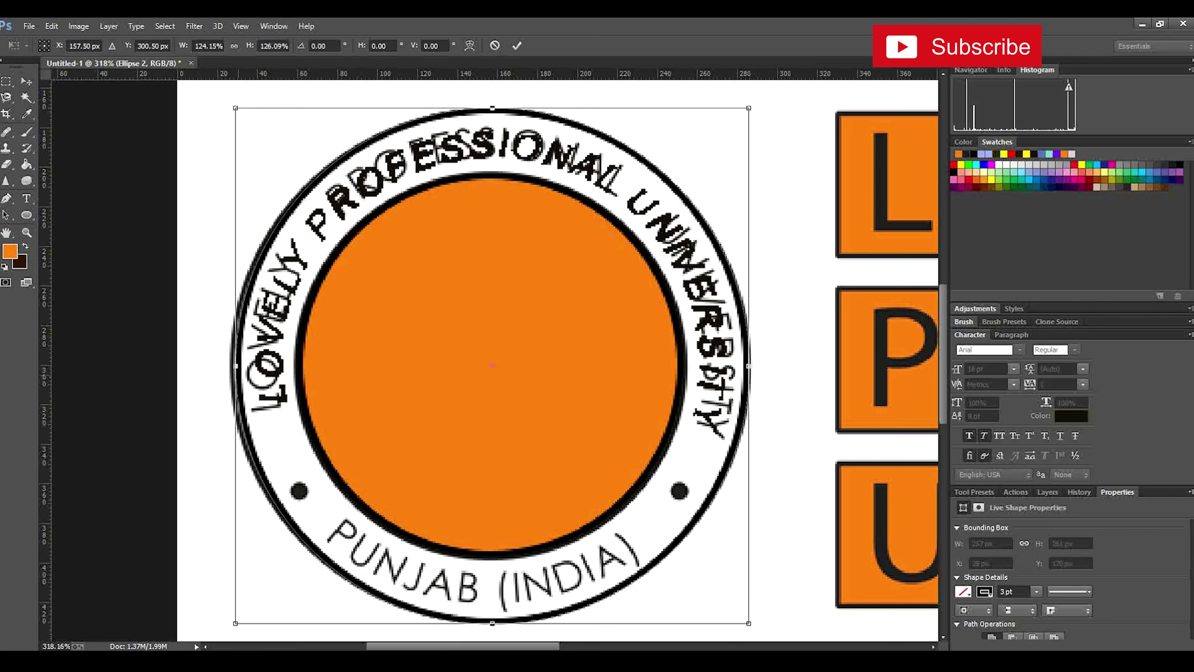
pyautogui.moveTo(235, 366); pyautogui.dragTo(230, 366)
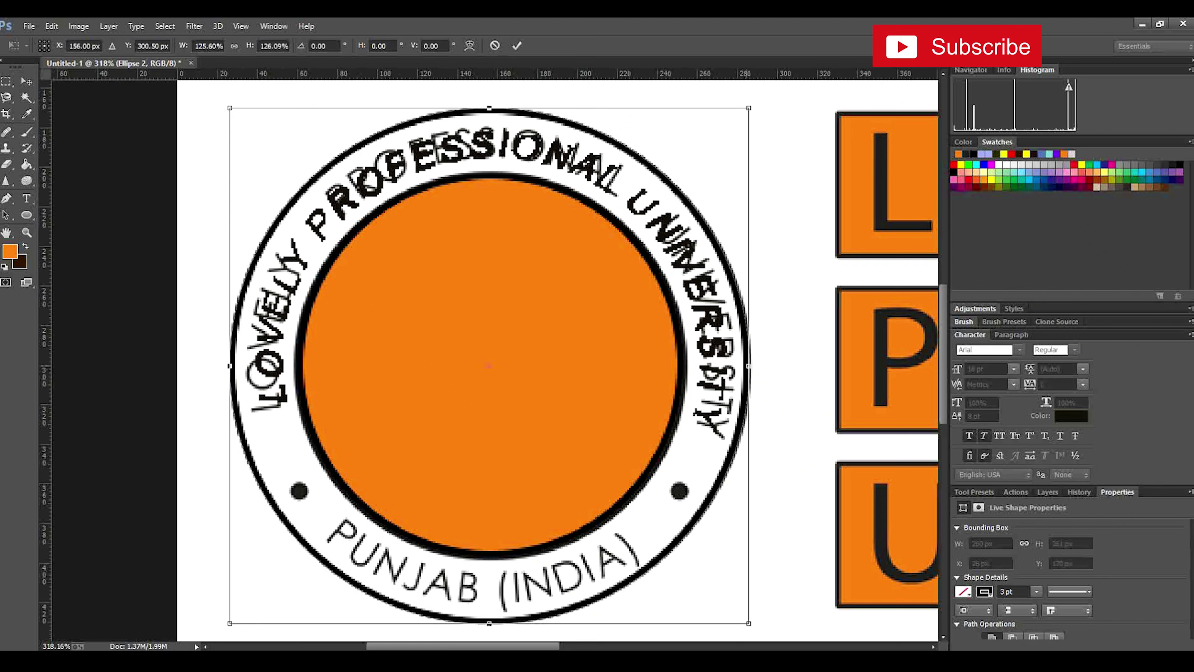
pyautogui.moveTo(749, 366); pyautogui.dragTo(750, 365)
pyautogui.scroll(-2, 494, 354)
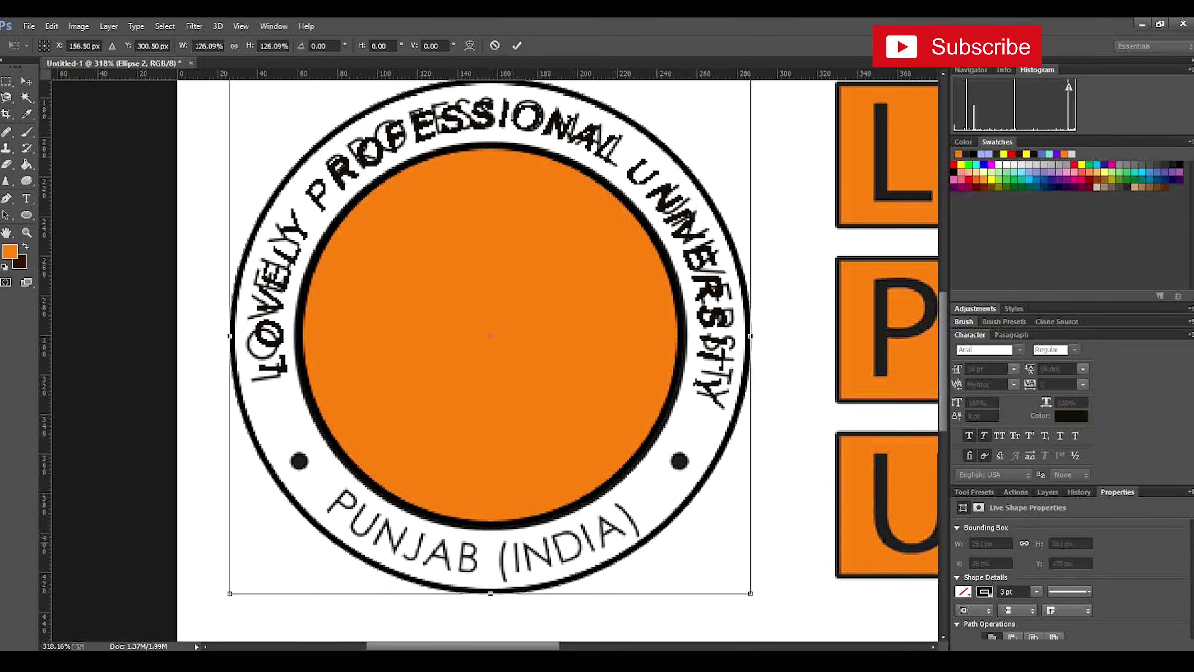
pyautogui.press('v')
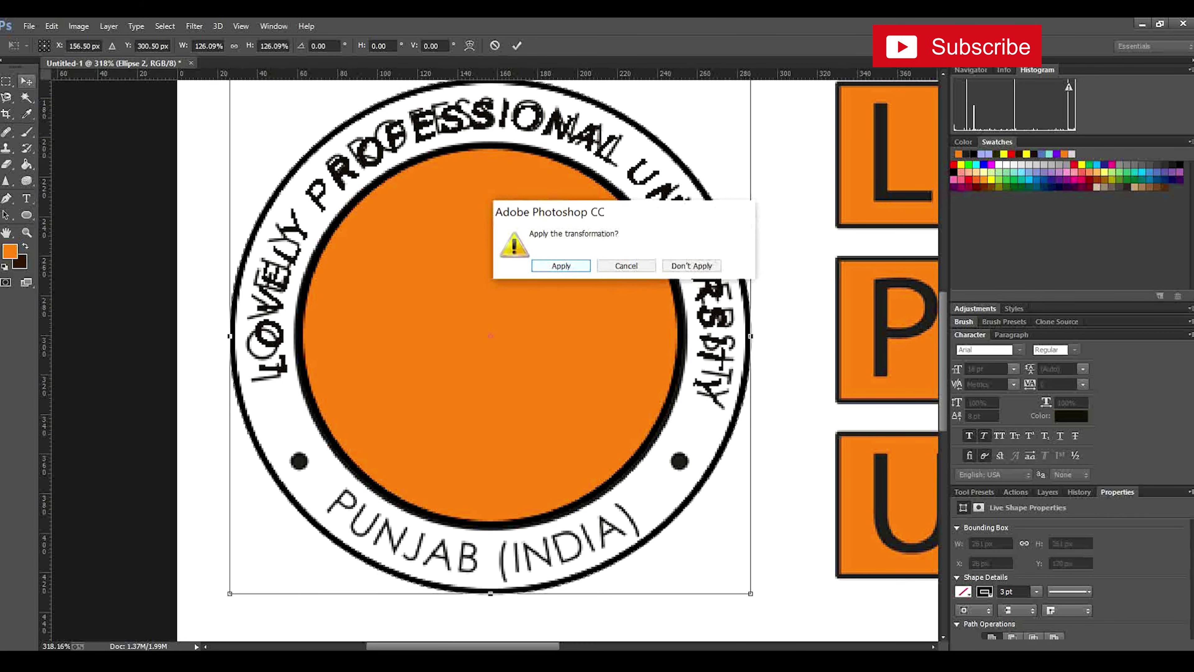
pyautogui.press('Return')
# Add the path text "PUNJAB (INDIA)" along the outer circle
pyautogui.click(6, 215)
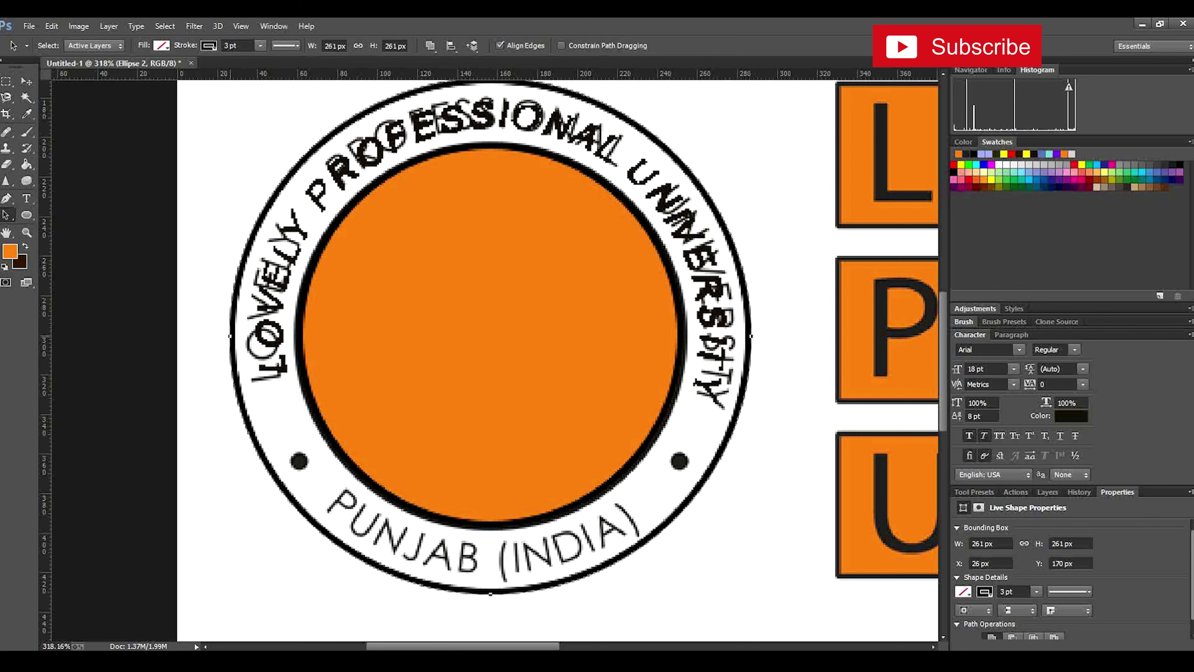
pyautogui.press('t')
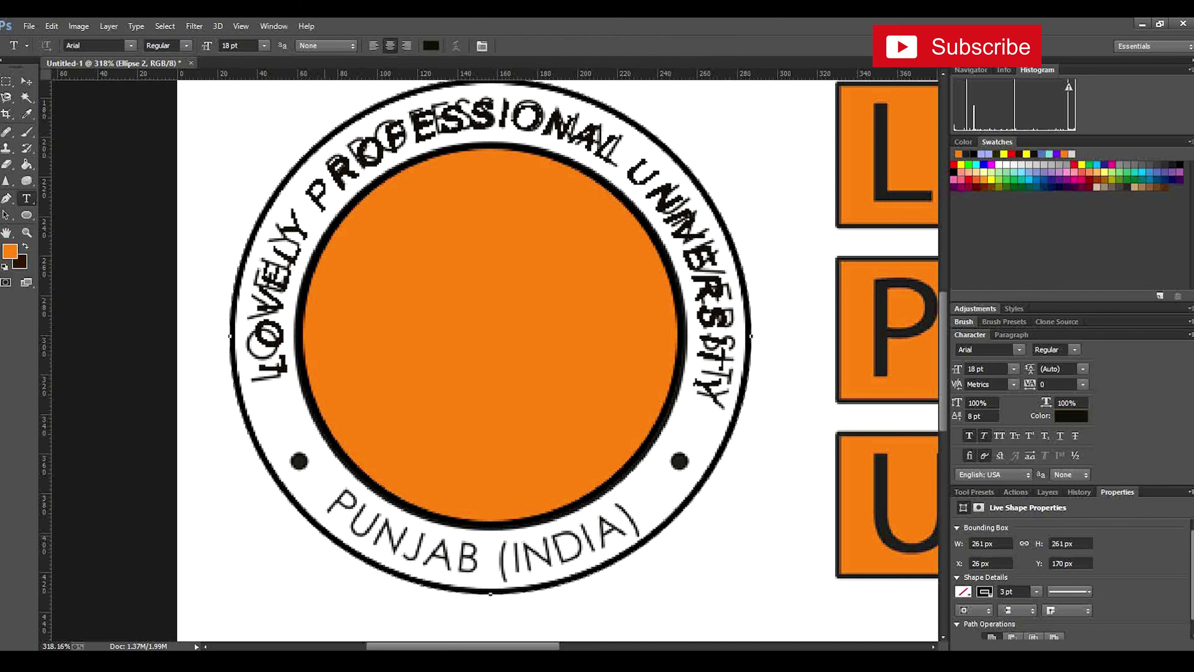
pyautogui.click(656, 136)
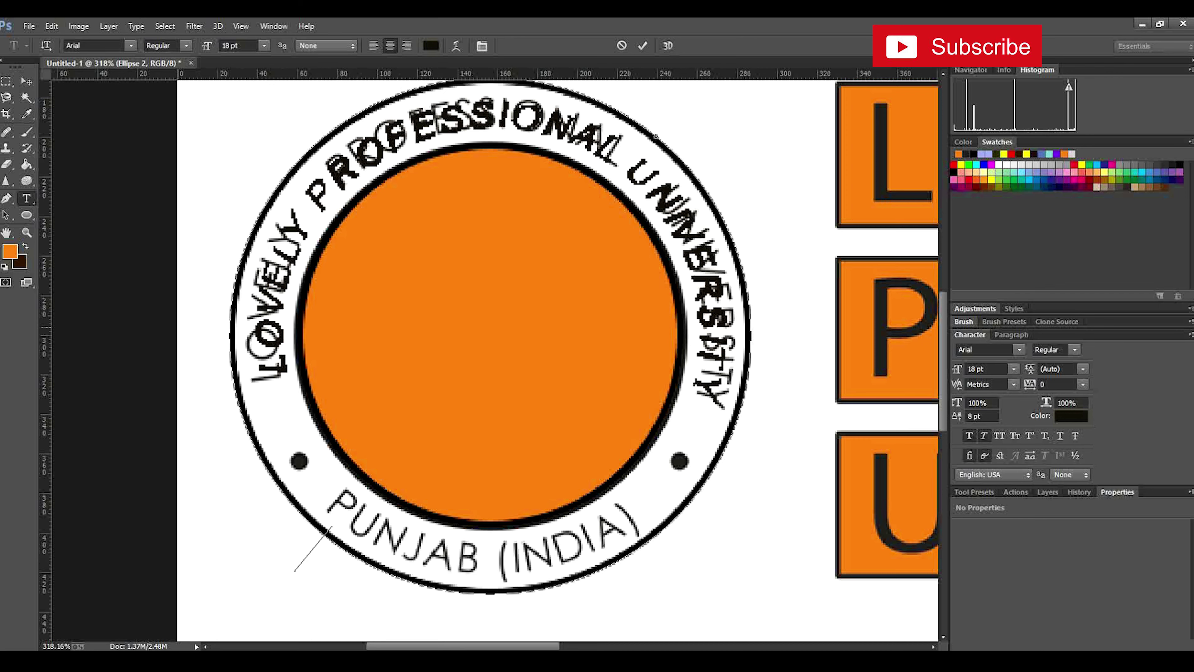
pyautogui.write('PUNJAB')
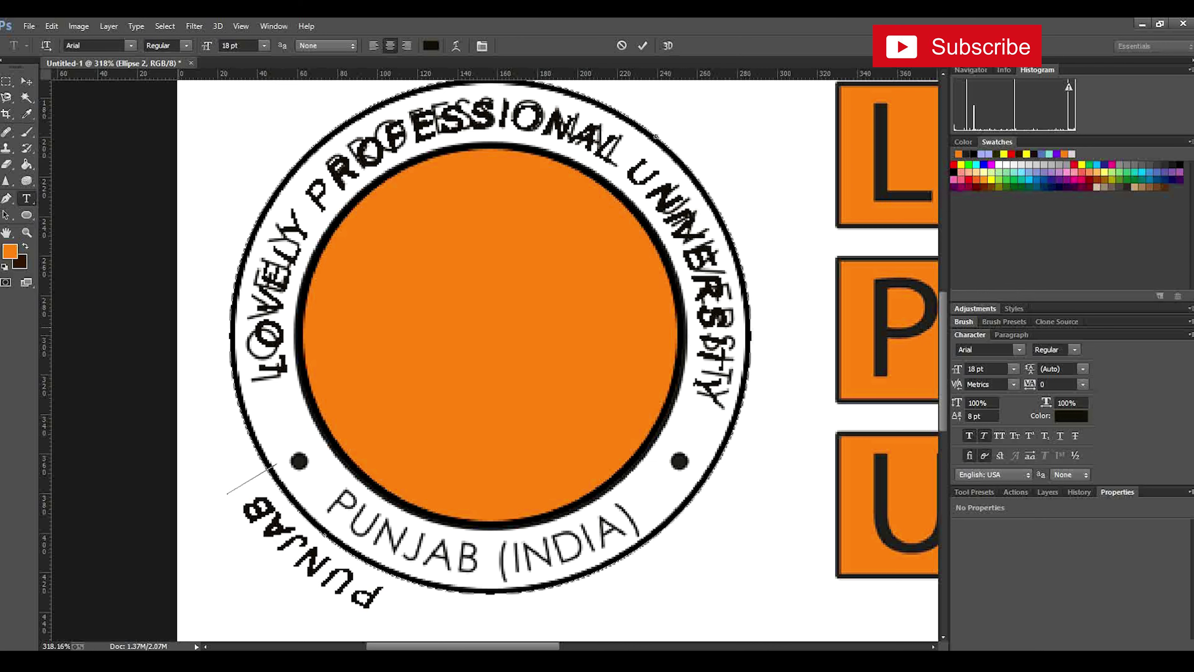
pyautogui.write(' (INDIA')
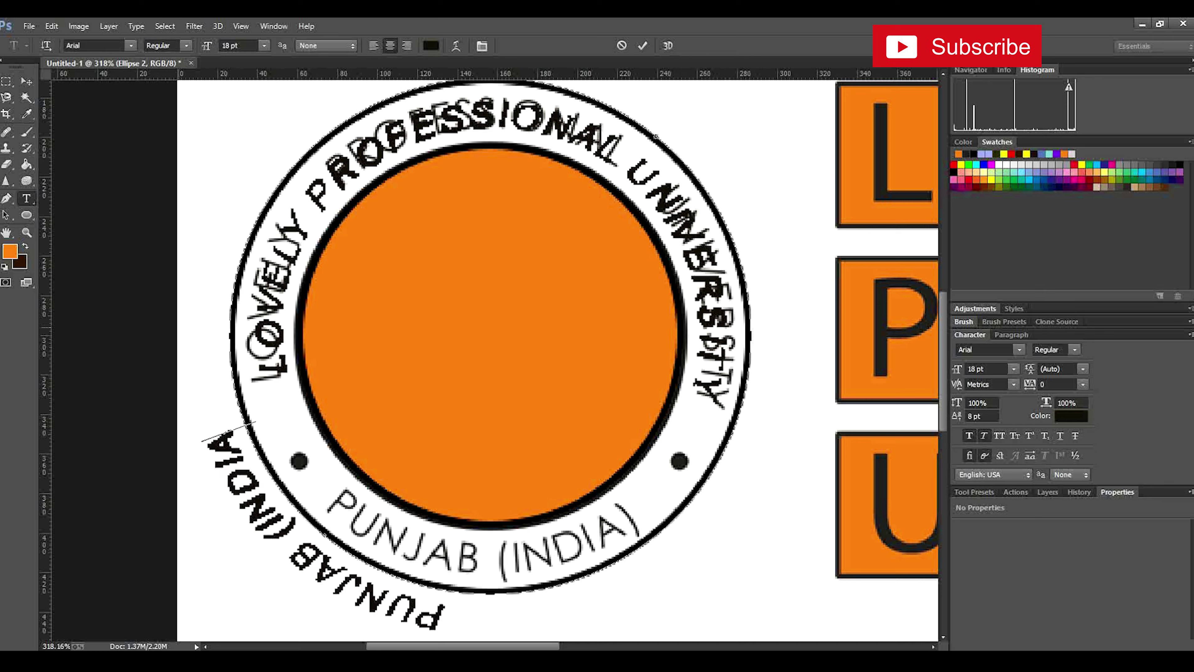
pyautogui.write(')')
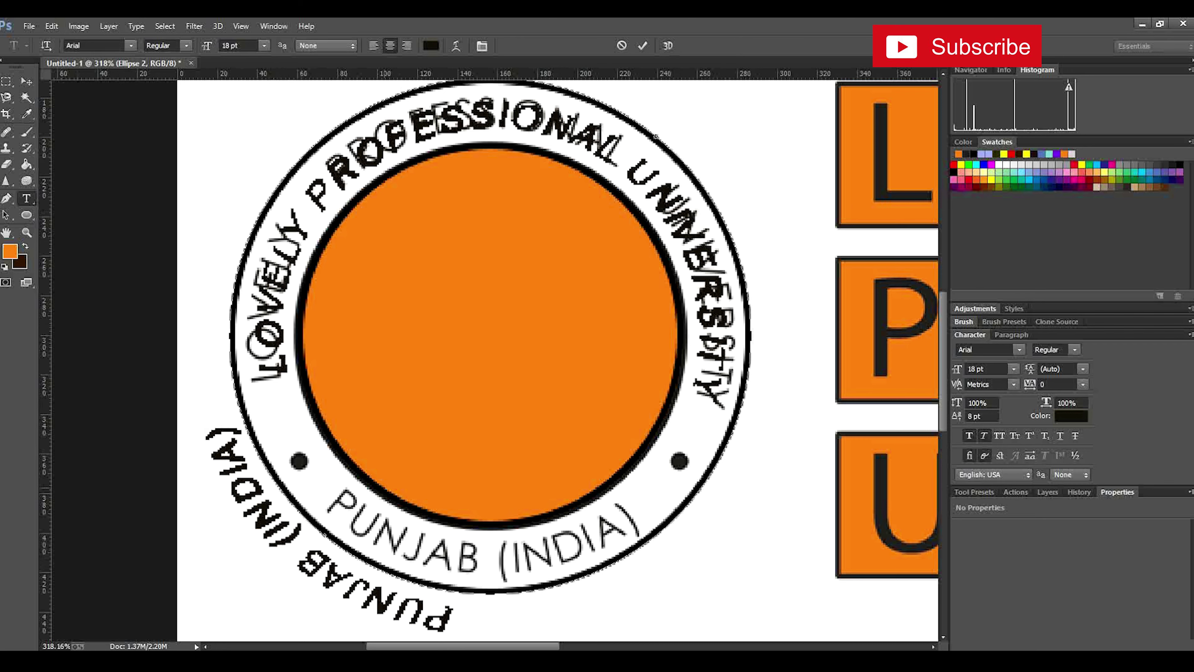
# Flip the "PUNJAB (INDIA)" text to the inside of the outer circle and centre it along the lower arc
pyautogui.click(7, 216)
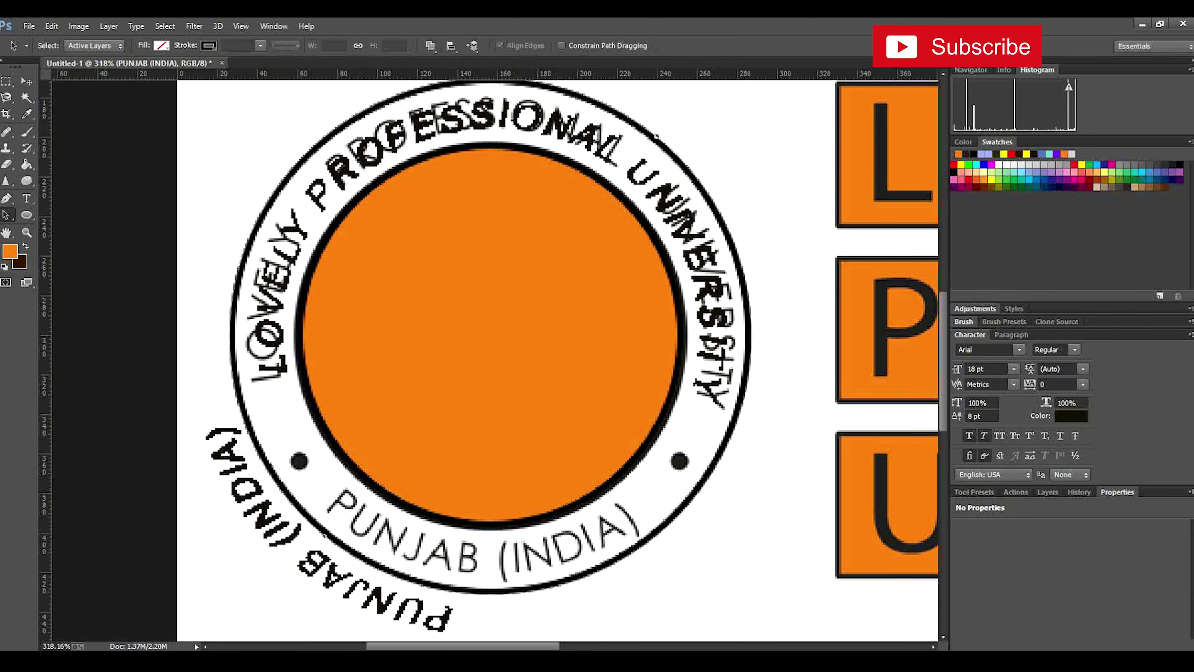
pyautogui.moveTo(324, 536)
pyautogui.mouseDown()
pyautogui.moveTo(335, 545)
pyautogui.moveTo(361, 510)
pyautogui.moveTo(346, 574)
pyautogui.moveTo(398, 603)
pyautogui.moveTo(506, 612)
pyautogui.moveTo(489, 612)
pyautogui.mouseUp()
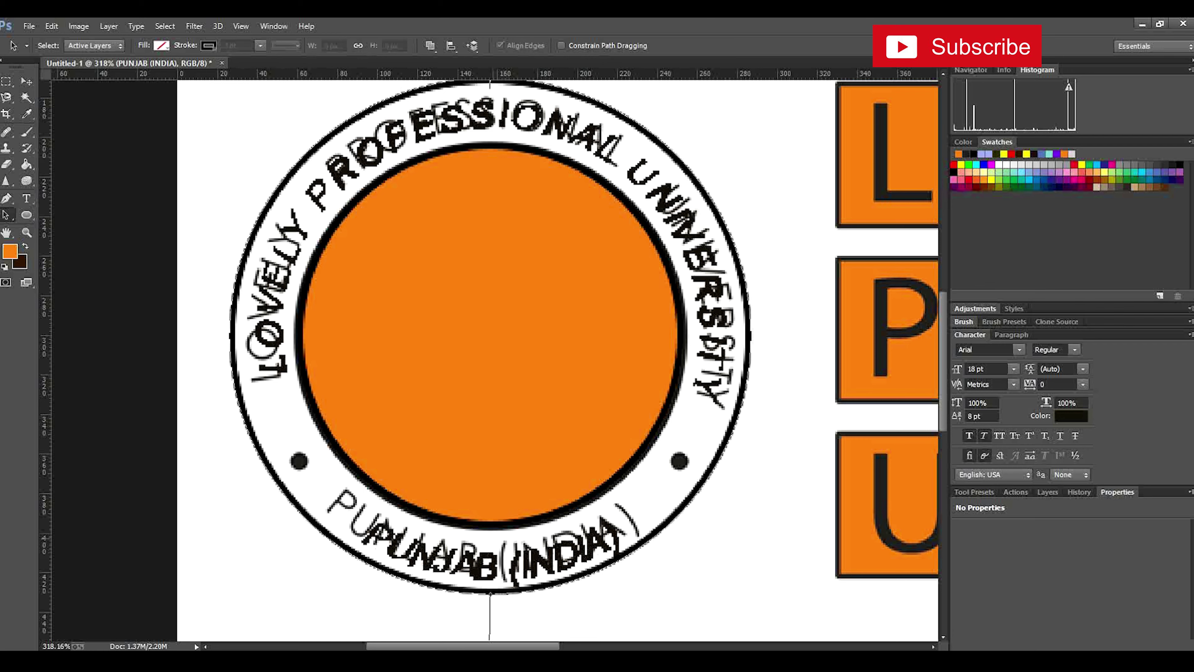
pyautogui.press('Return')
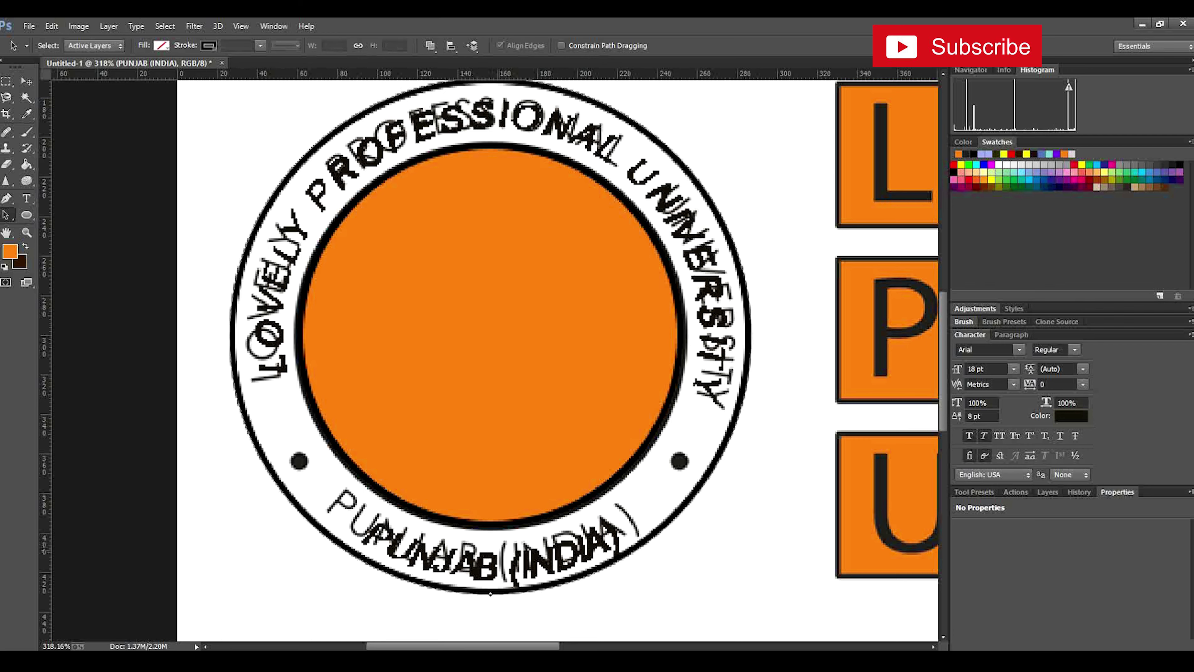
pyautogui.press('t')
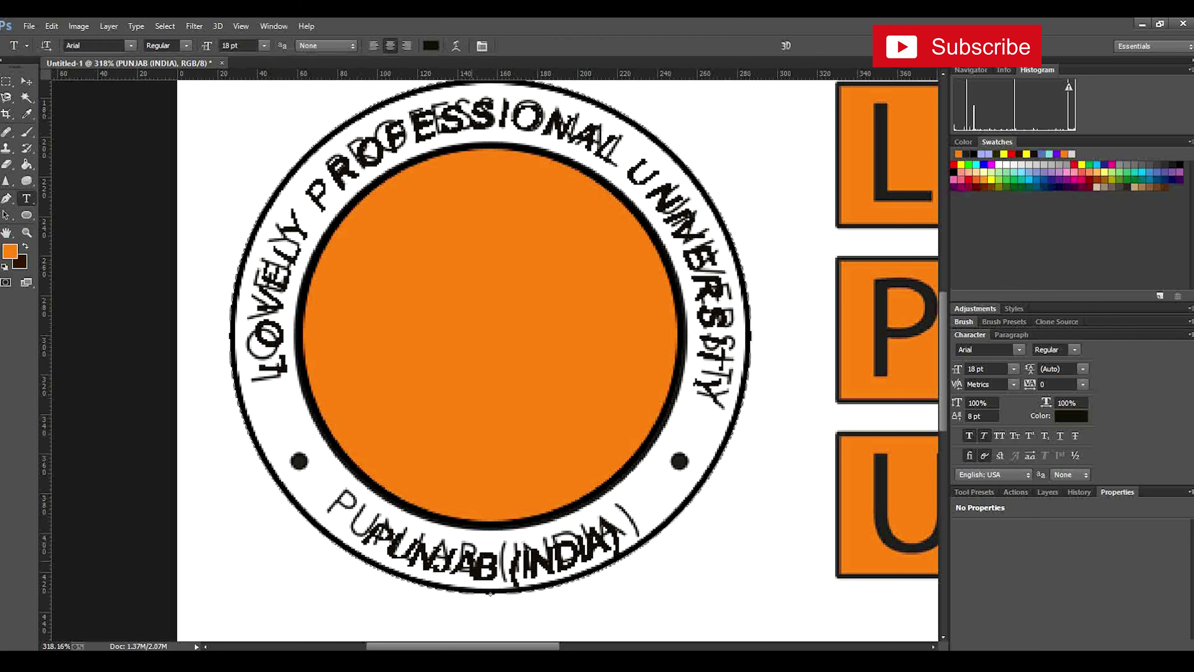
# Set the "PUNJAB (INDIA)" path text to 24 pt and commit the edit
pyautogui.tripleClick(471, 562)
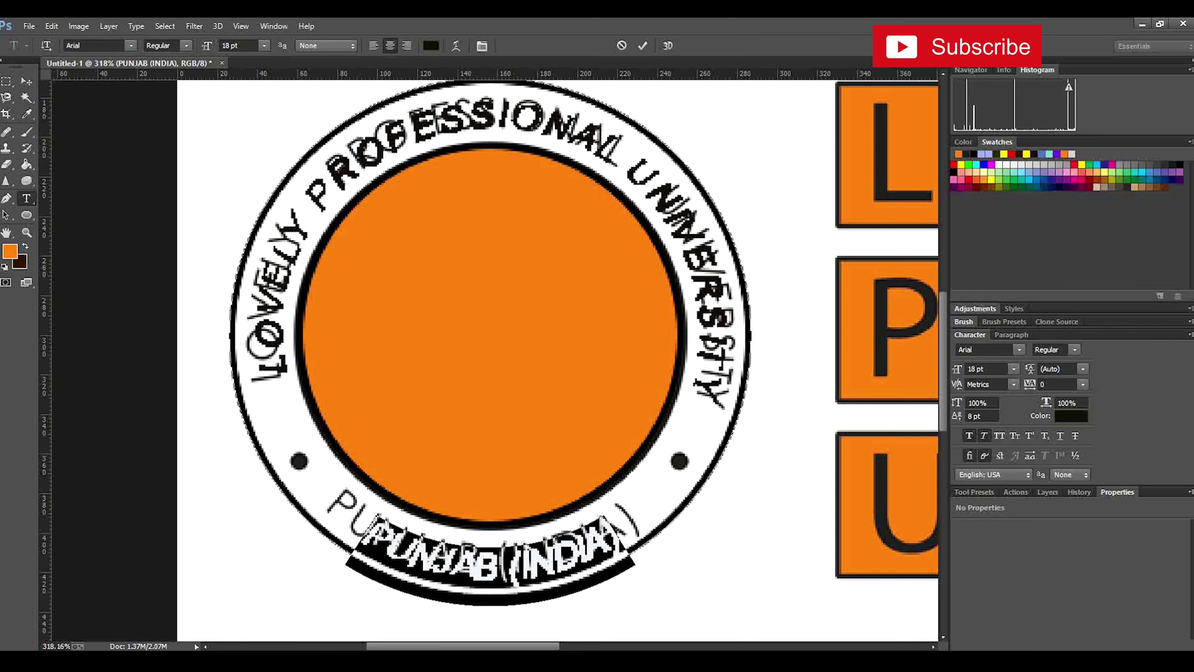
pyautogui.click(264, 45)
pyautogui.click(260, 241)
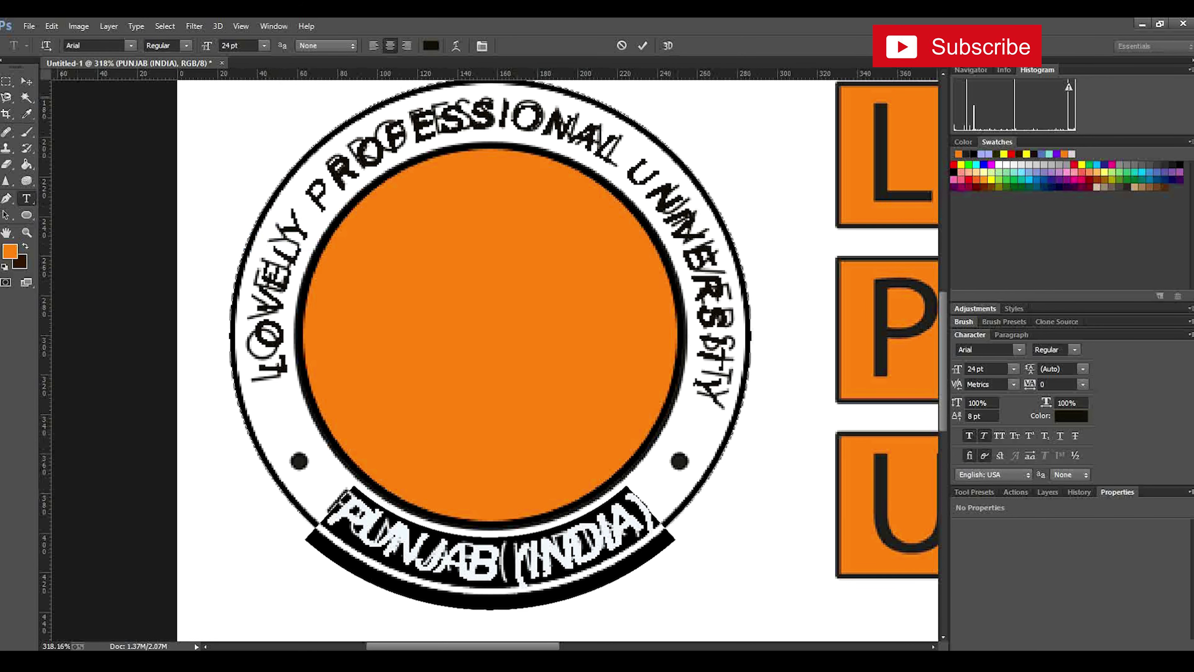
pyautogui.click(27, 81)
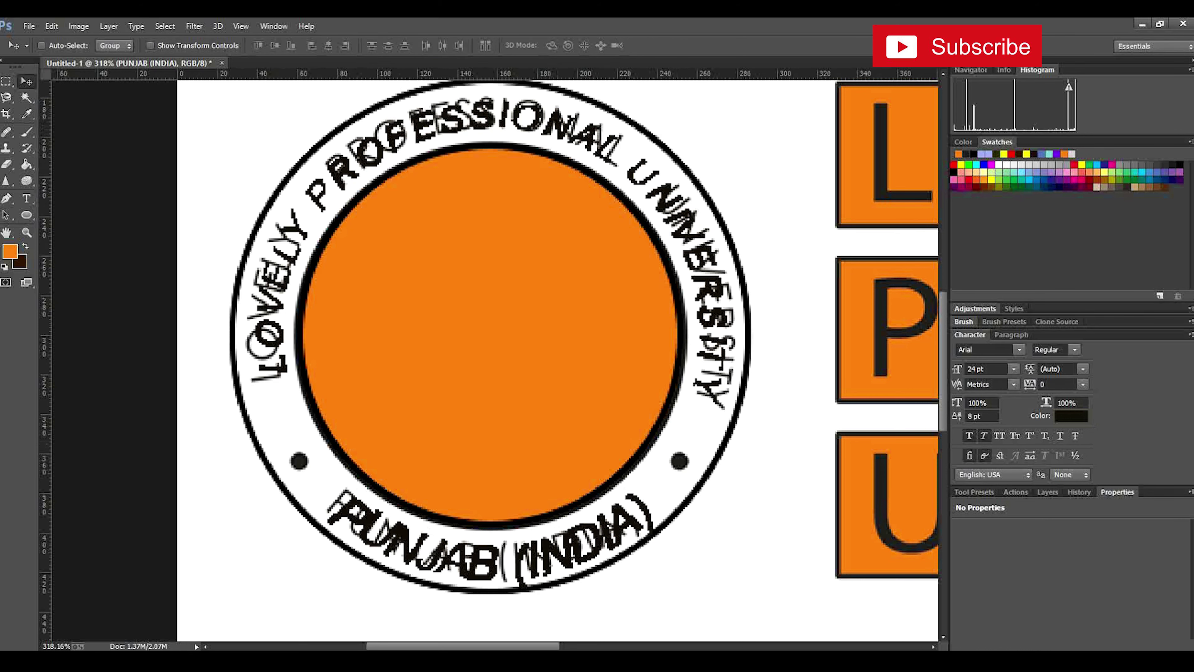
# Draw an ellipse about 10 by 8 px over the reference's left dot, align it, and place a copy over the right dot
pyautogui.click(27, 214)
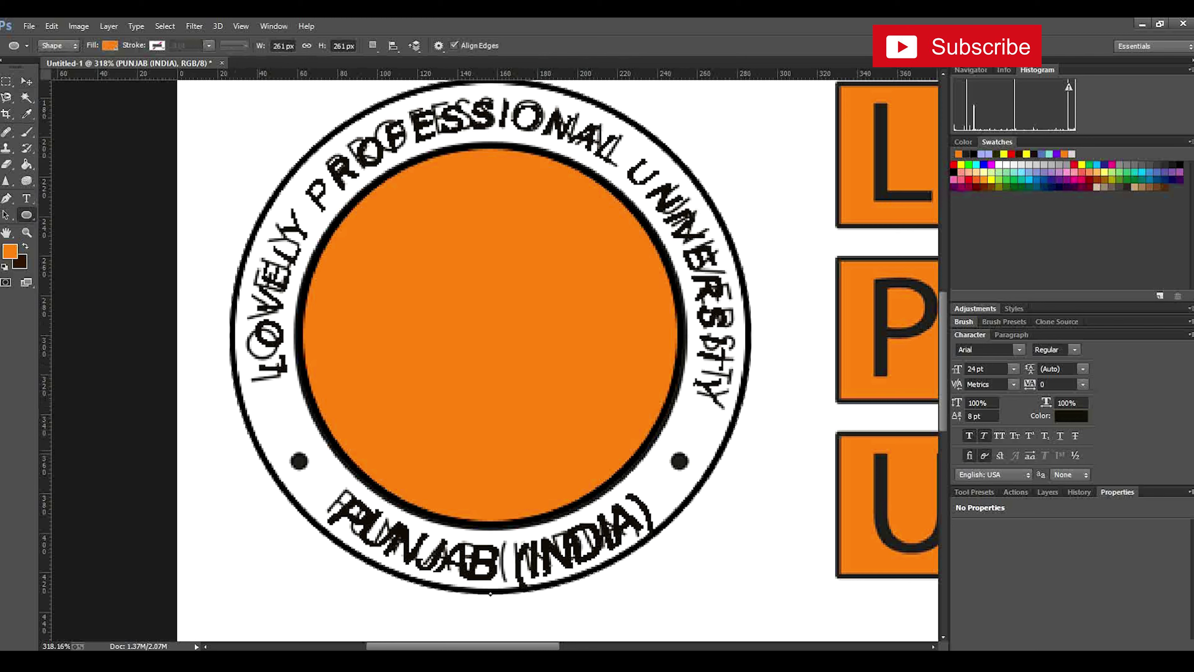
pyautogui.moveTo(289, 454); pyautogui.dragTo(308, 470)
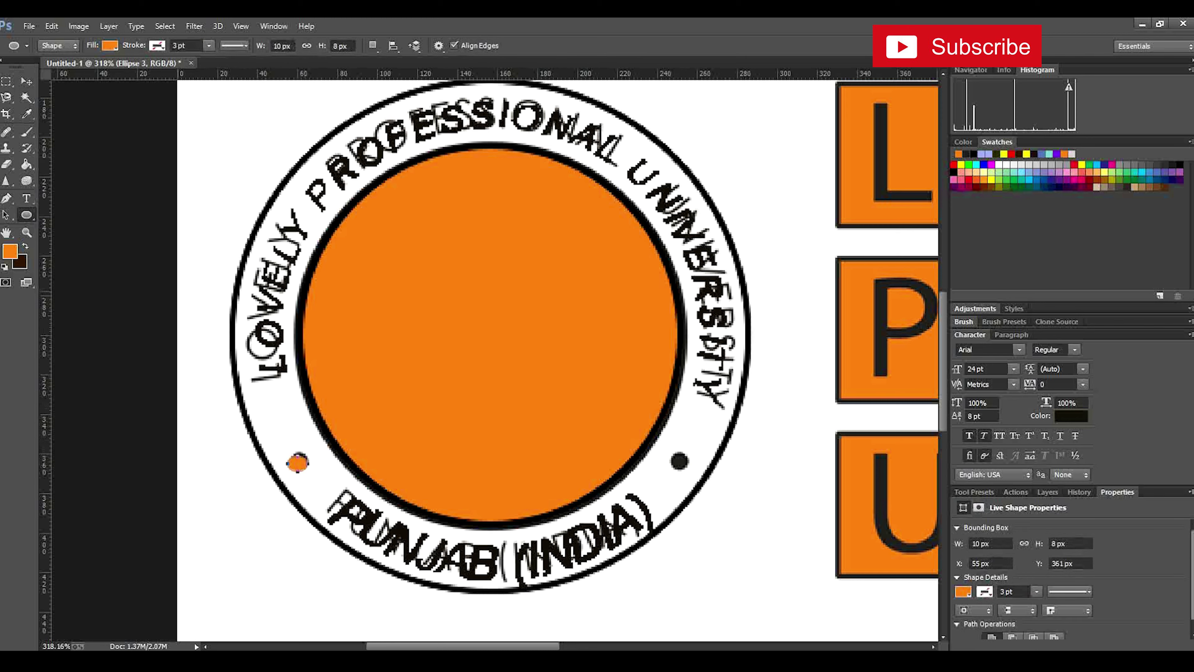
pyautogui.click(26, 80)
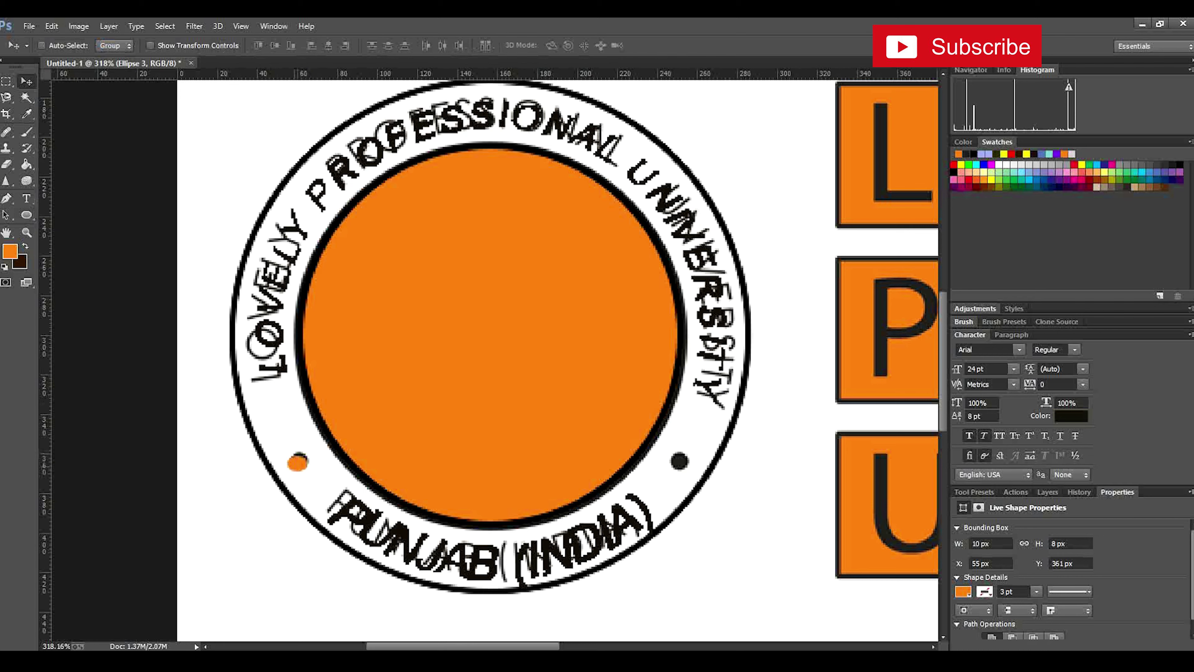
pyautogui.moveTo(297, 463); pyautogui.dragTo(299, 461)
pyautogui.moveTo(298, 461); pyautogui.dragTo(682, 462)
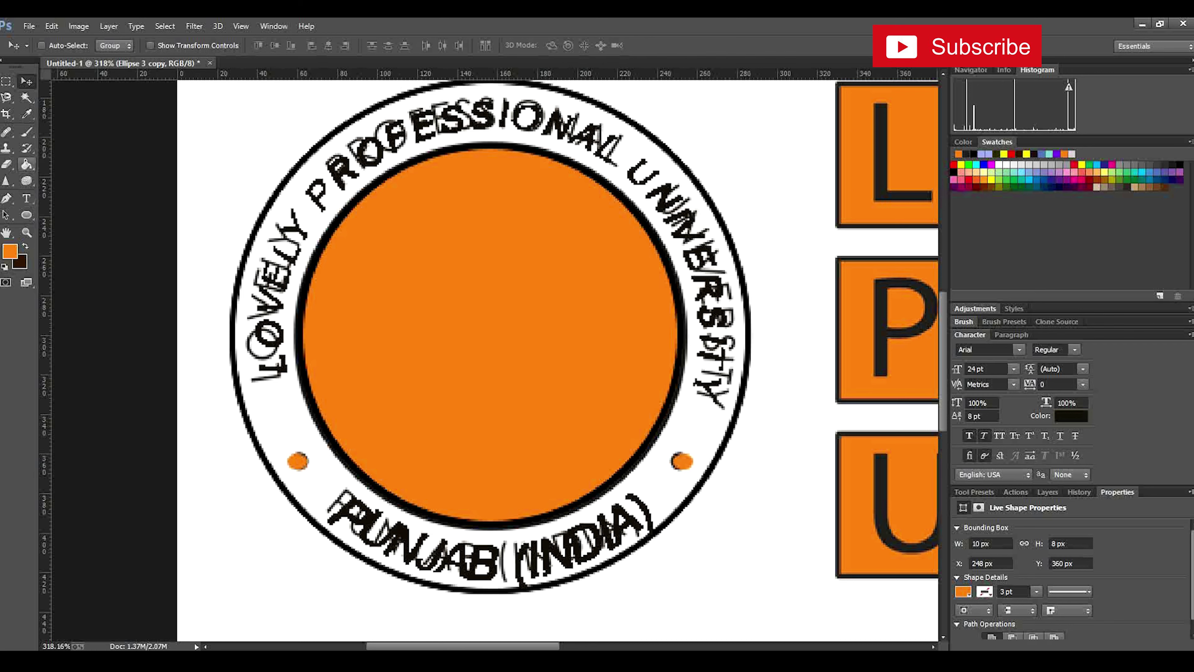
# Set the foreground colour to black for filling the two dots
pyautogui.click(27, 164)
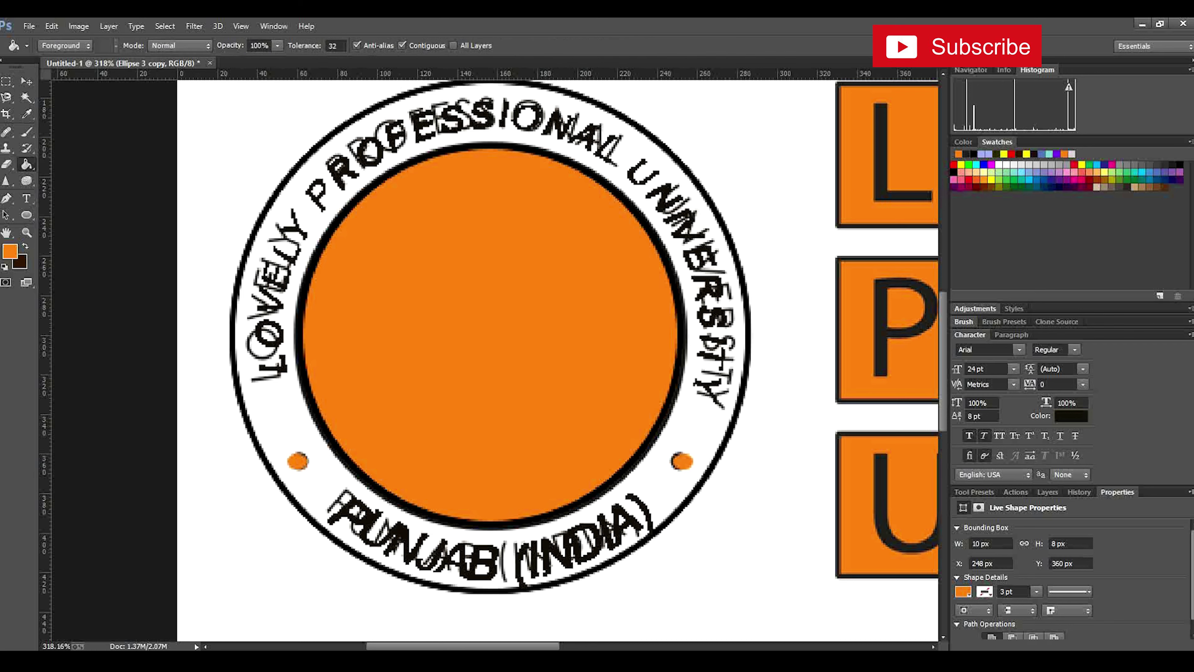
pyautogui.press('i')
pyautogui.click(9, 251)
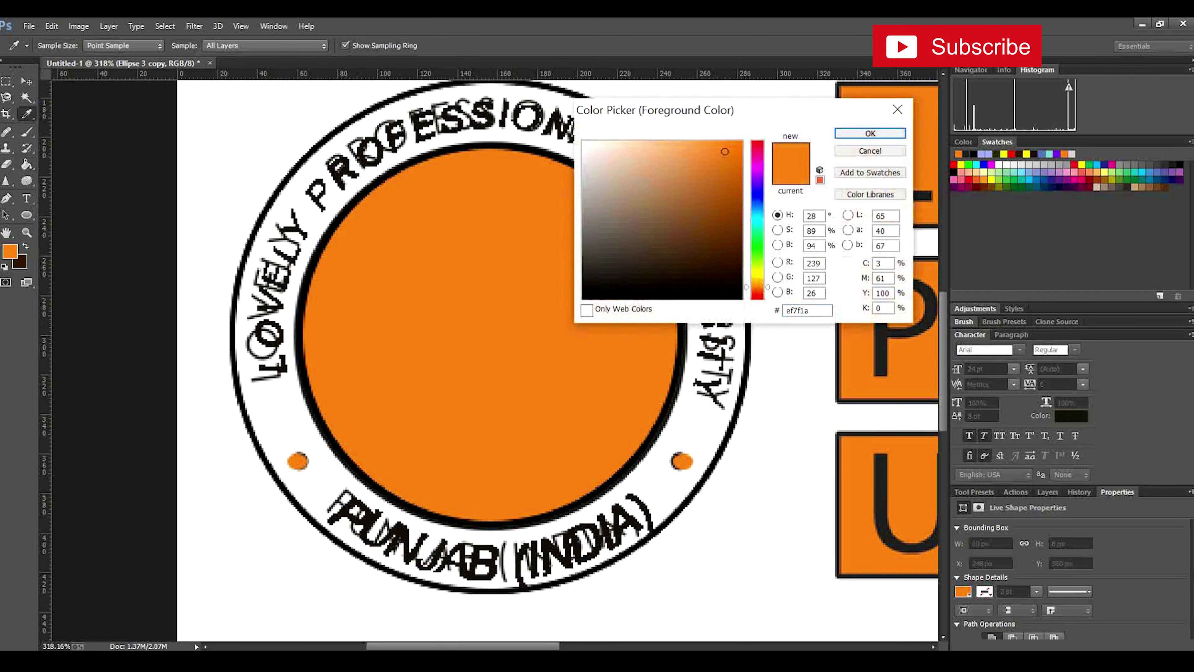
pyautogui.click(736, 286)
pyautogui.click(870, 133)
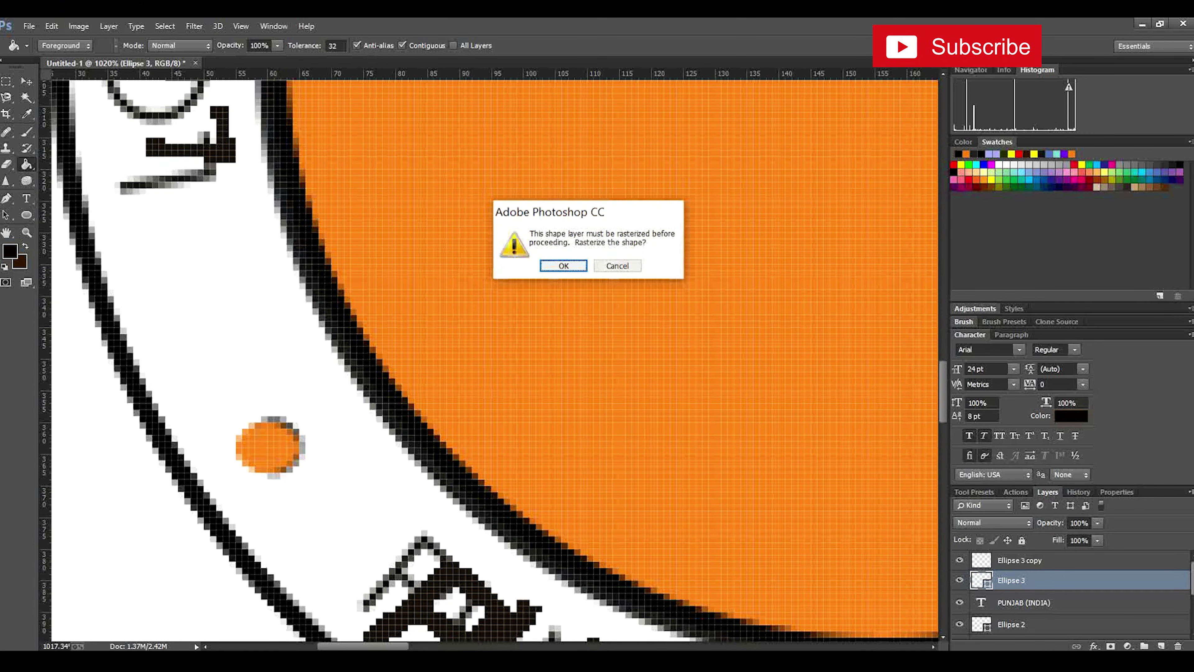
# Rasterize the left dot's shape layer and fill both the left dot and its right-hand copy with black
pyautogui.press('Return')
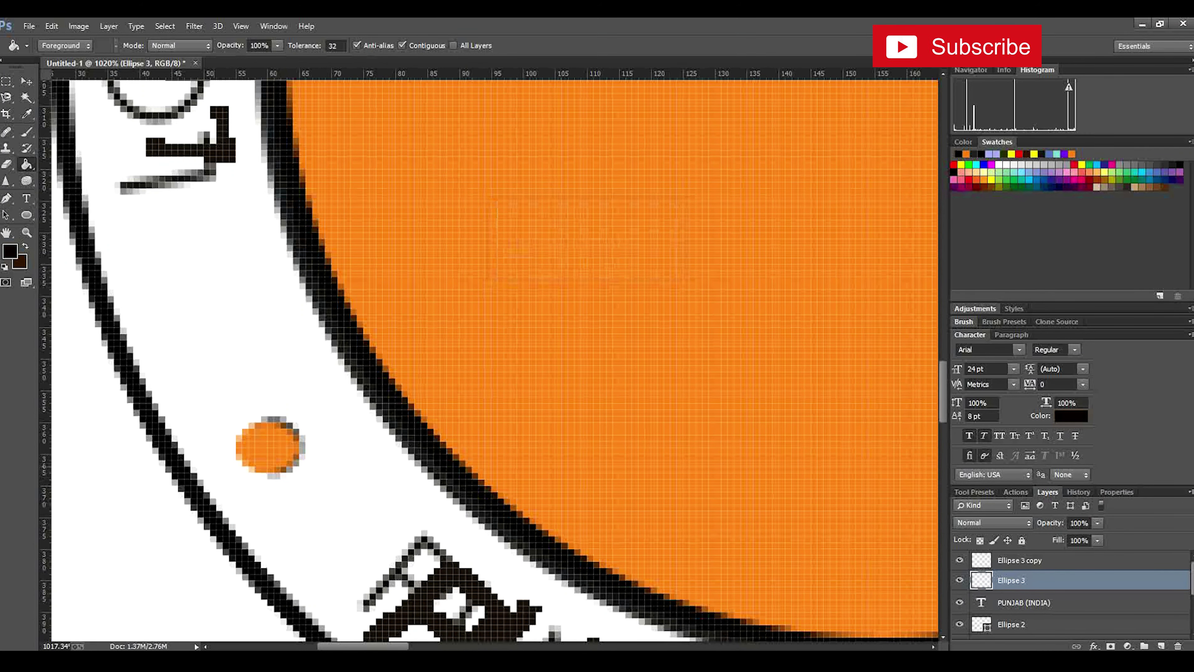
pyautogui.click(268, 447)
pyautogui.scroll(-7, 340, 465)
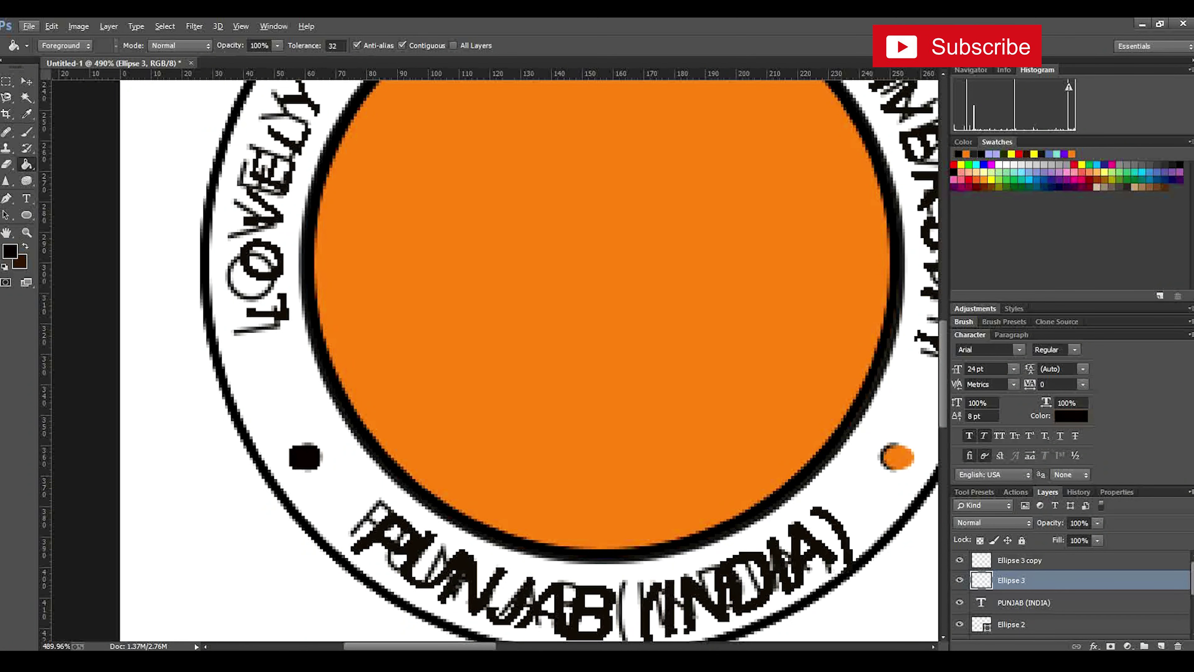
pyautogui.click(1019, 560)
pyautogui.click(898, 457)
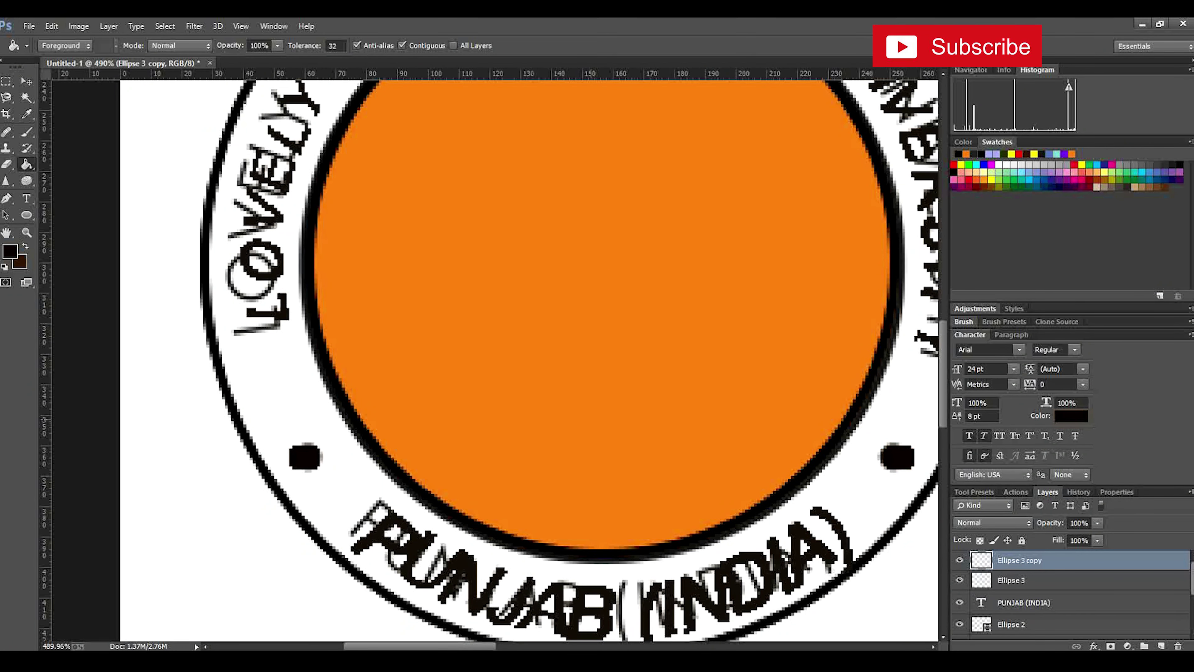
# Hide the reference image layer to review the emblem on its own, and show the reference again
pyautogui.hscroll(3, 590, 419)
pyautogui.scroll(-4, 594, 425)
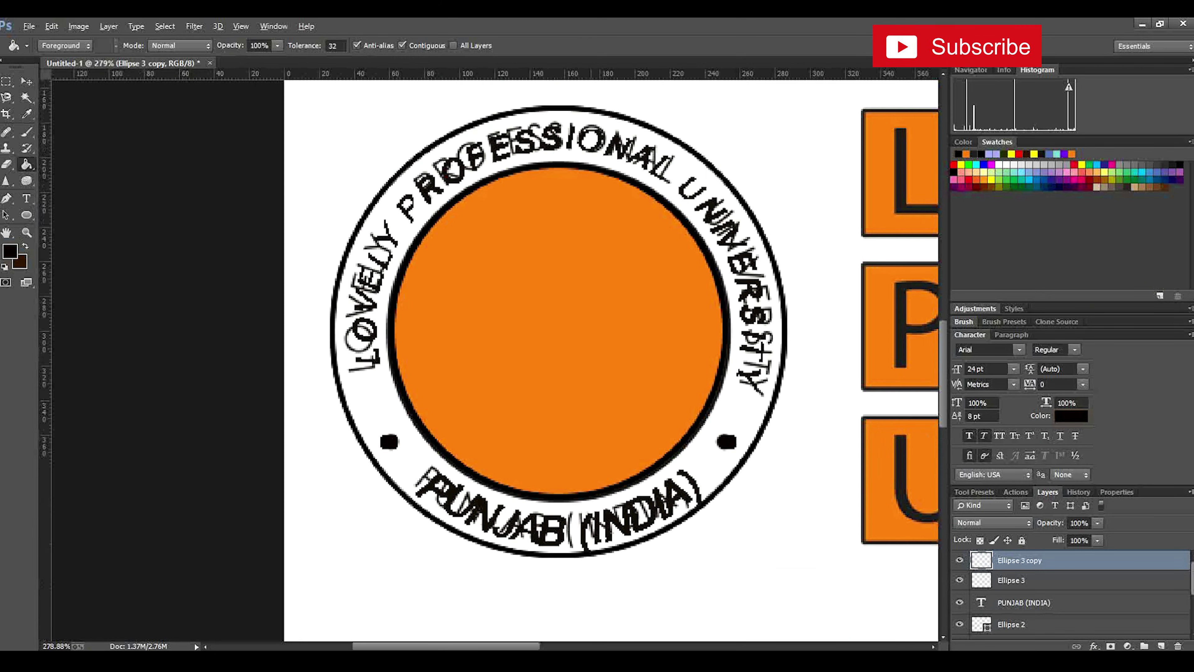
pyautogui.moveTo(593, 423); pyautogui.dragTo(533, 423)
pyautogui.hscroll(3, 517, 357)
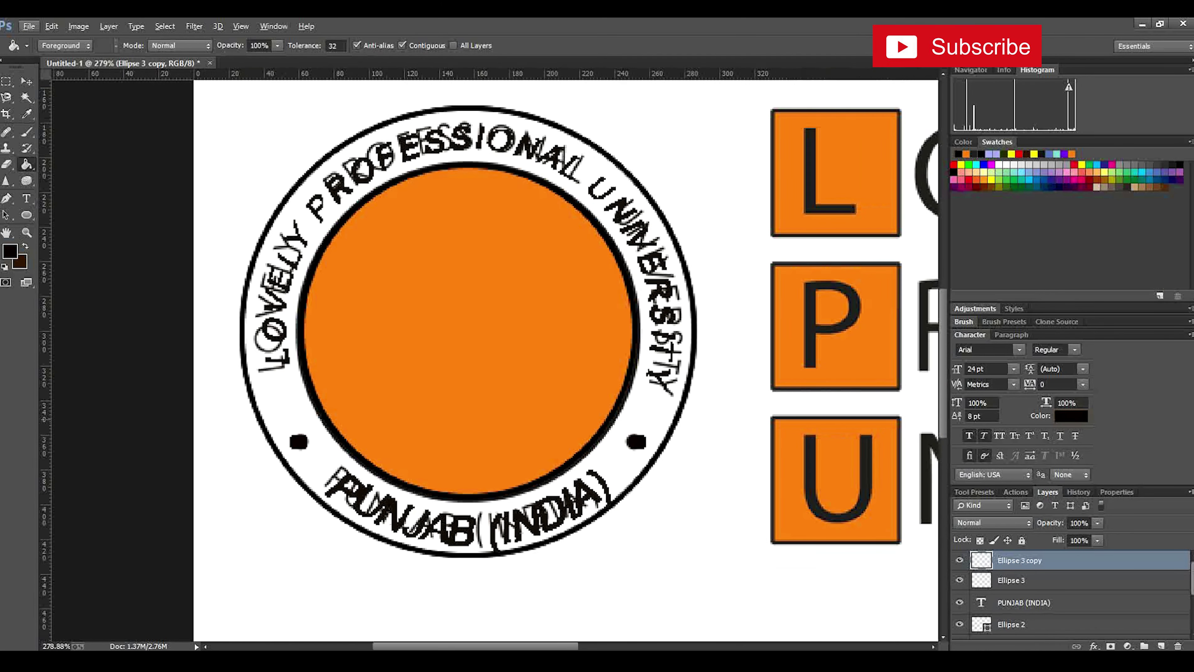
pyautogui.scroll(-3, 1072, 593)
pyautogui.scroll(-1, 1072, 593)
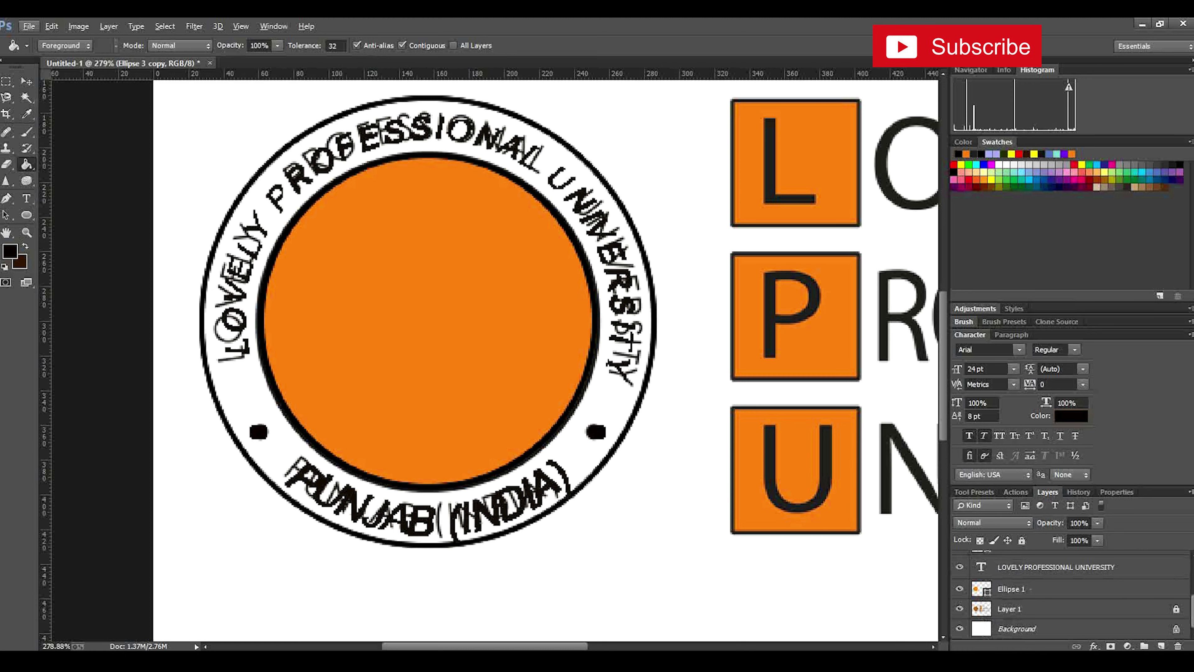
pyautogui.click(959, 608)
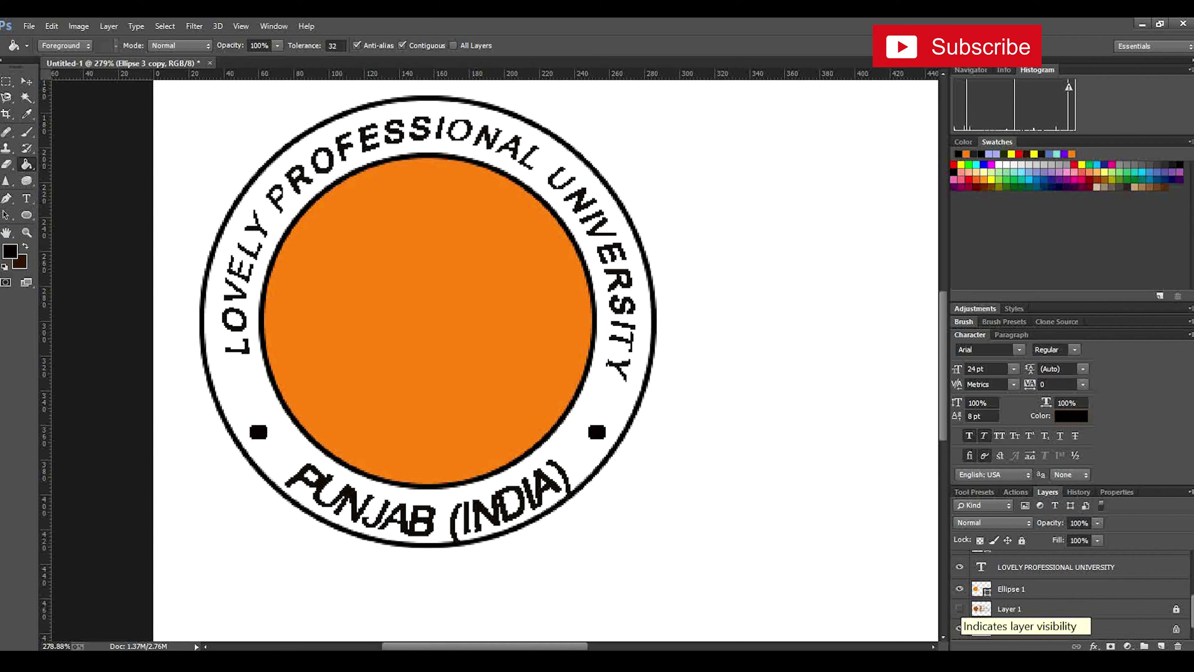
pyautogui.click(959, 608)
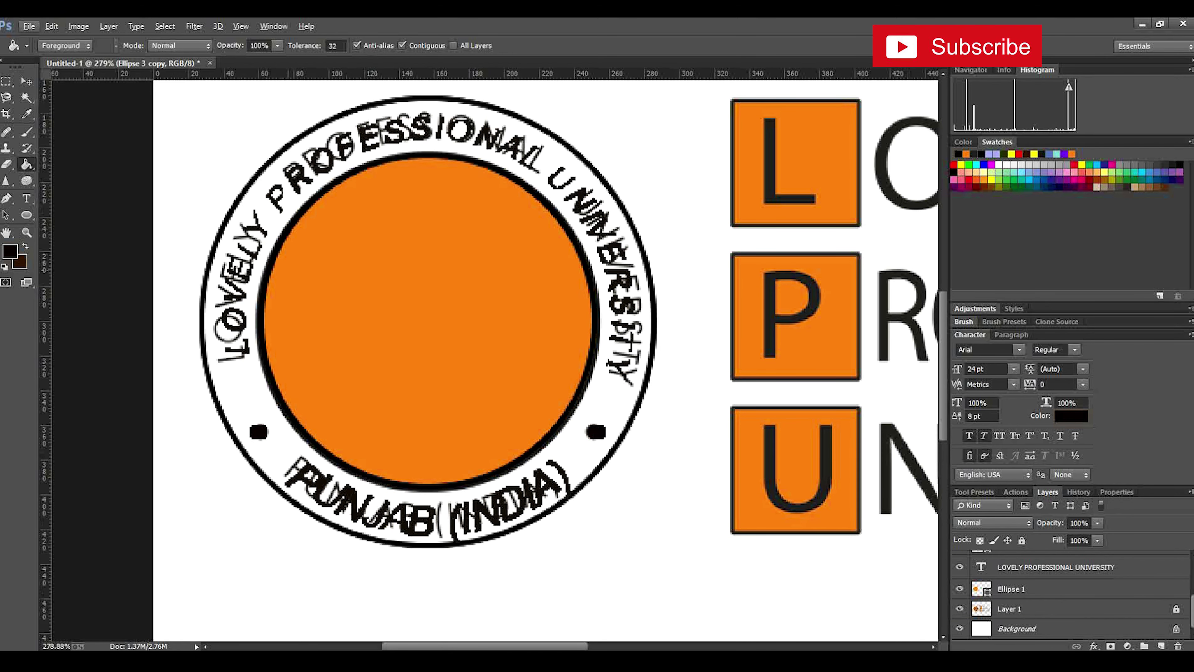
# Hide the orange disc layer and trace the reference's leftmost dark ray with the Pen tool as a four-point shape about 44 by 145 px
pyautogui.hscroll(5, 489, 360)
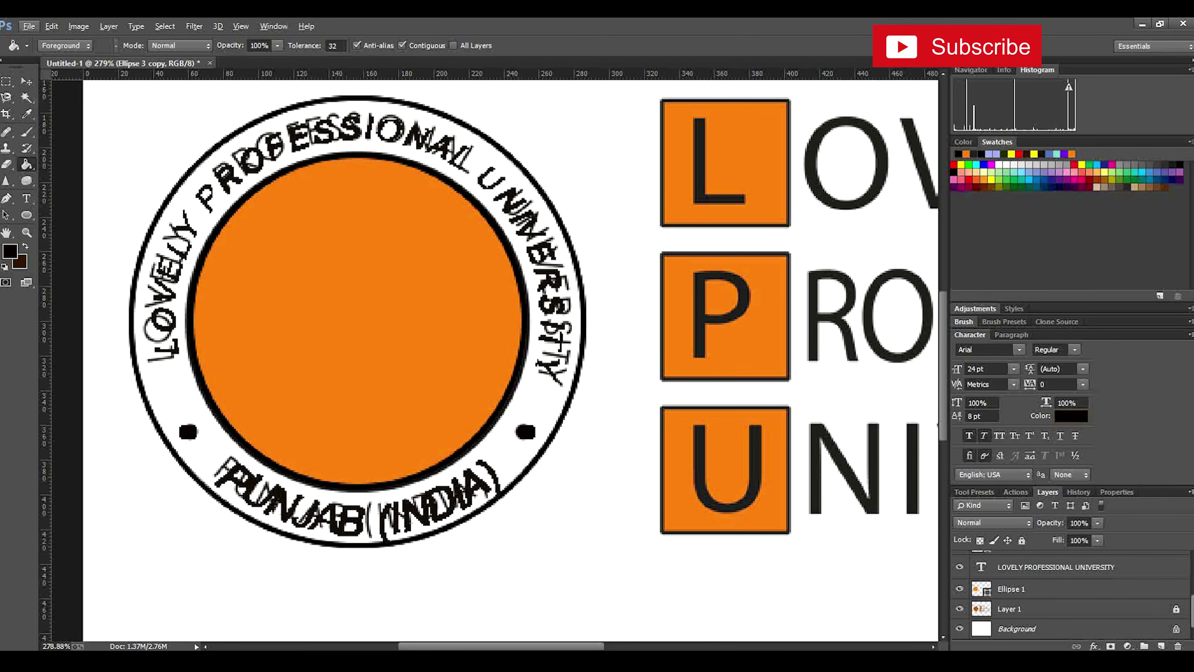
pyautogui.click(959, 589)
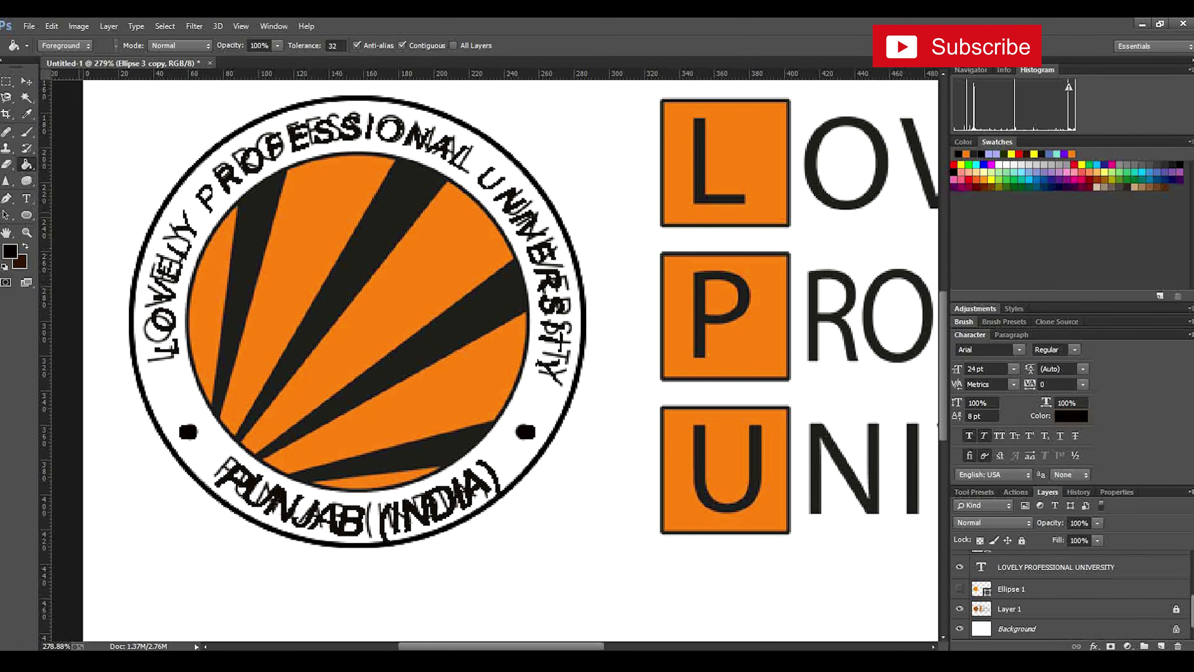
pyautogui.click(7, 199)
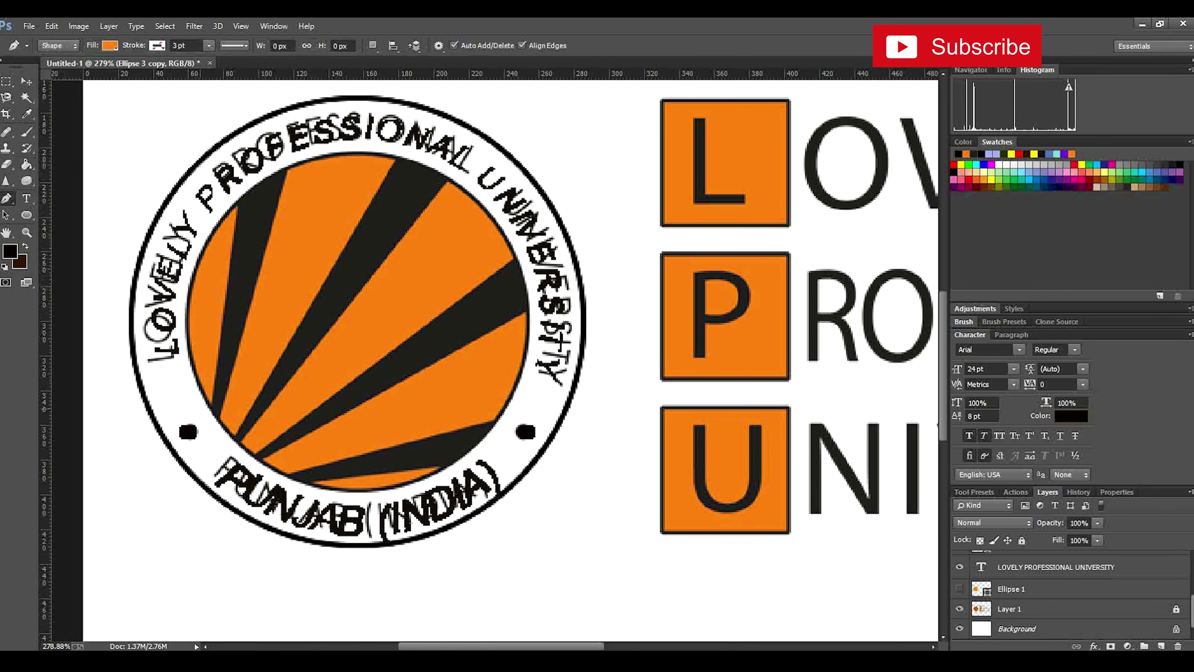
pyautogui.scroll(3, 211, 404)
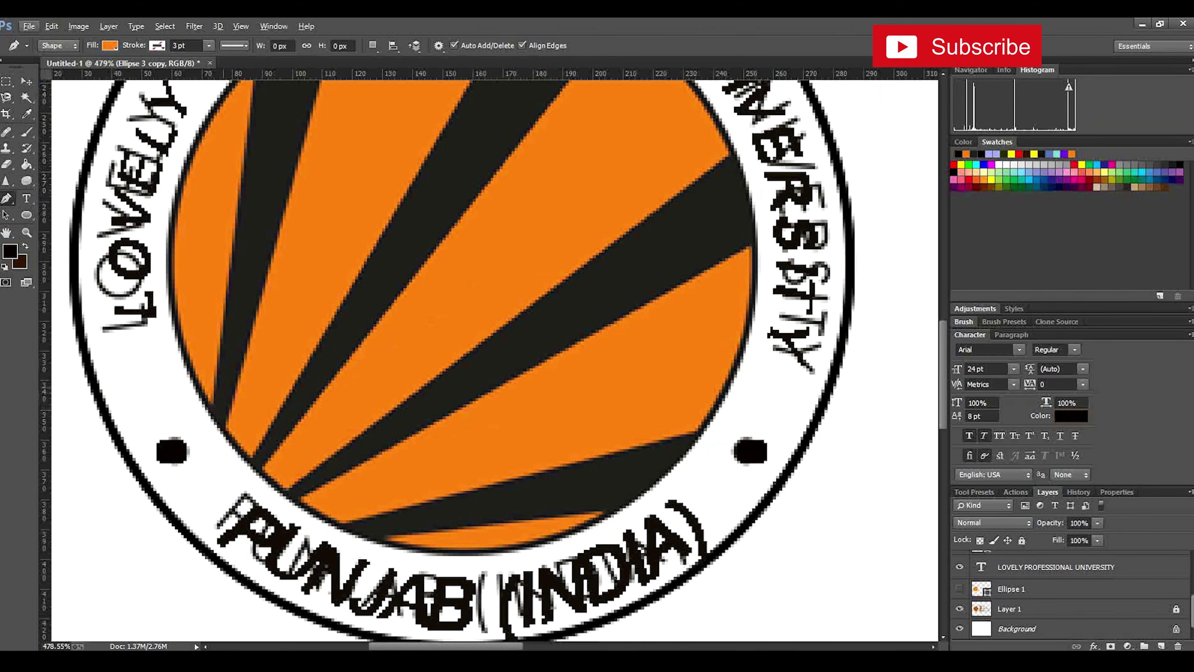
pyautogui.scroll(1, 225, 406)
pyautogui.scroll(3, 495, 360)
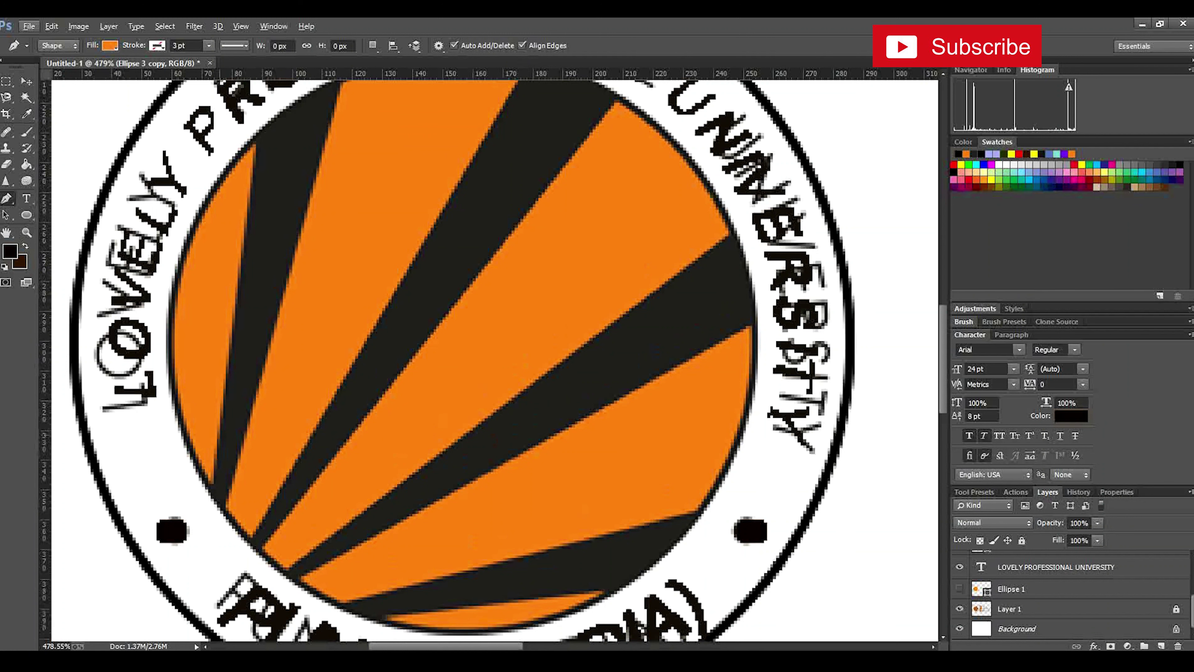
pyautogui.scroll(1, 494, 362)
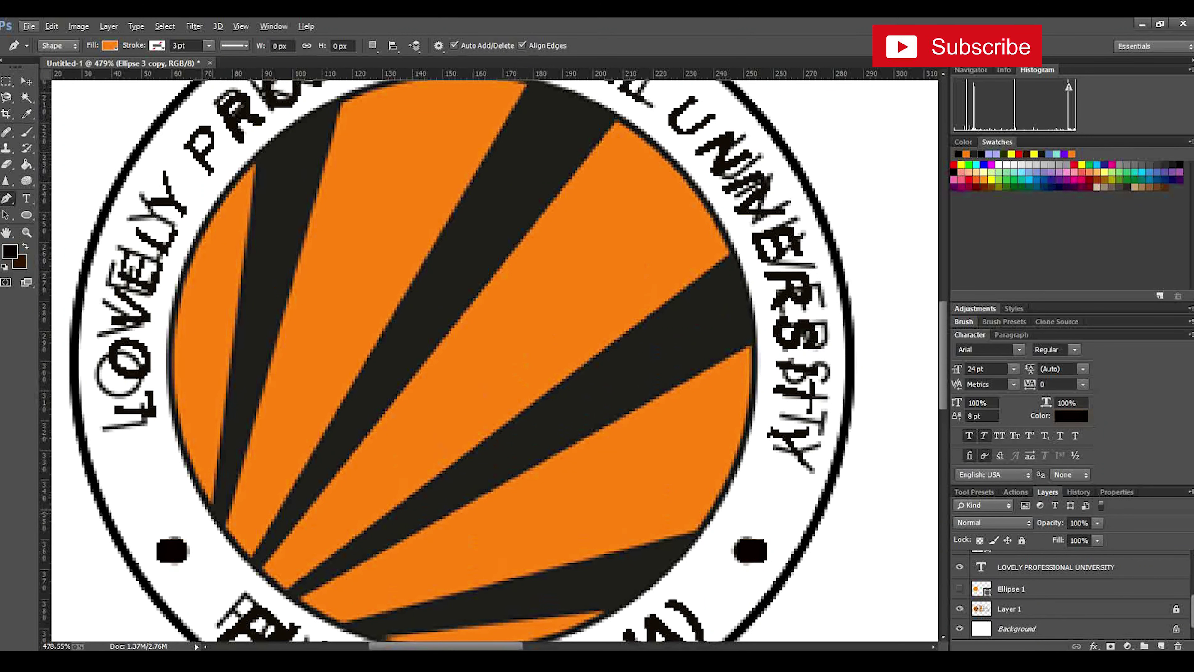
pyautogui.click(212, 513)
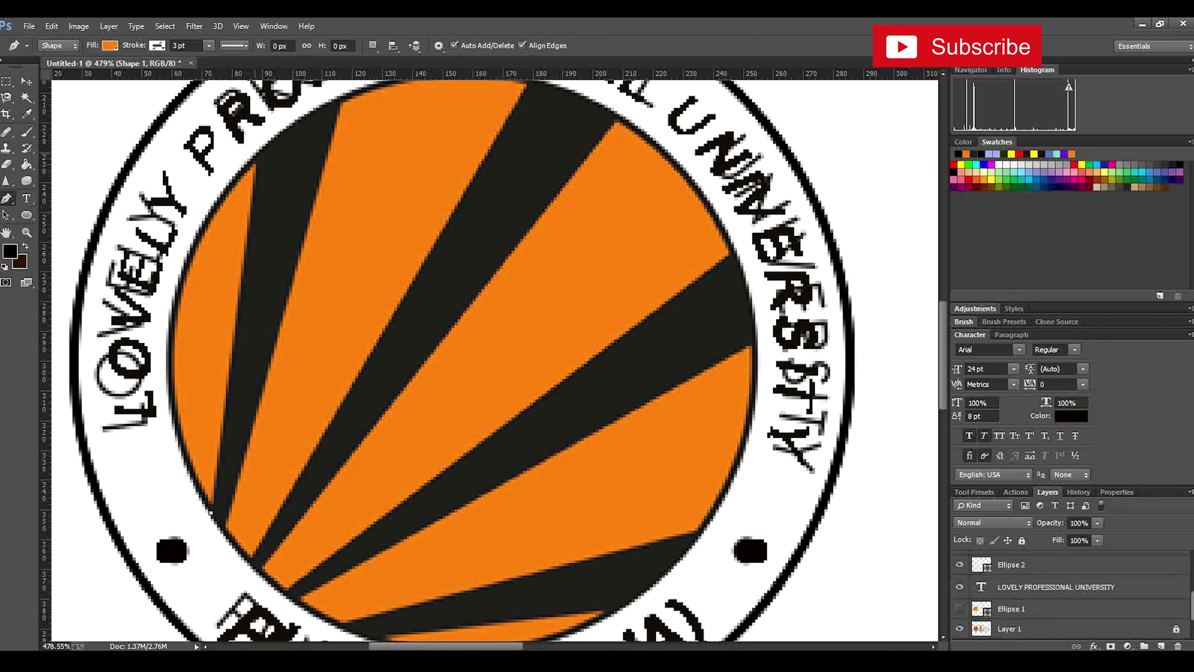
pyautogui.click(257, 156)
pyautogui.moveTo(344, 99); pyautogui.dragTo(375, 93)
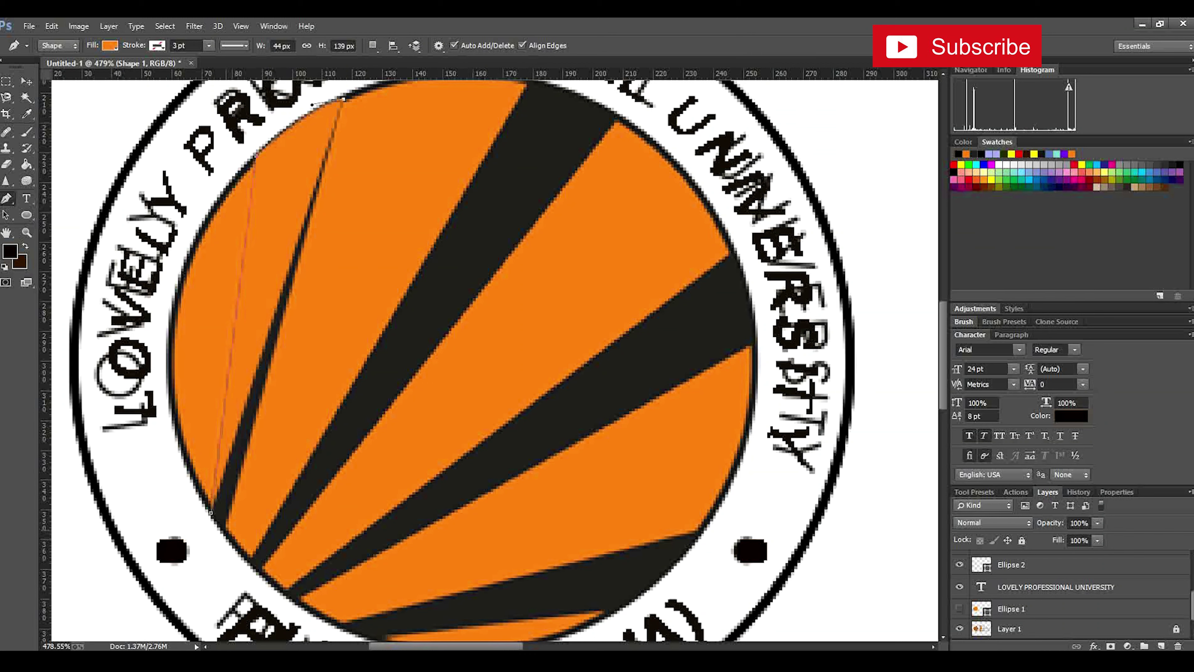
pyautogui.click(226, 529)
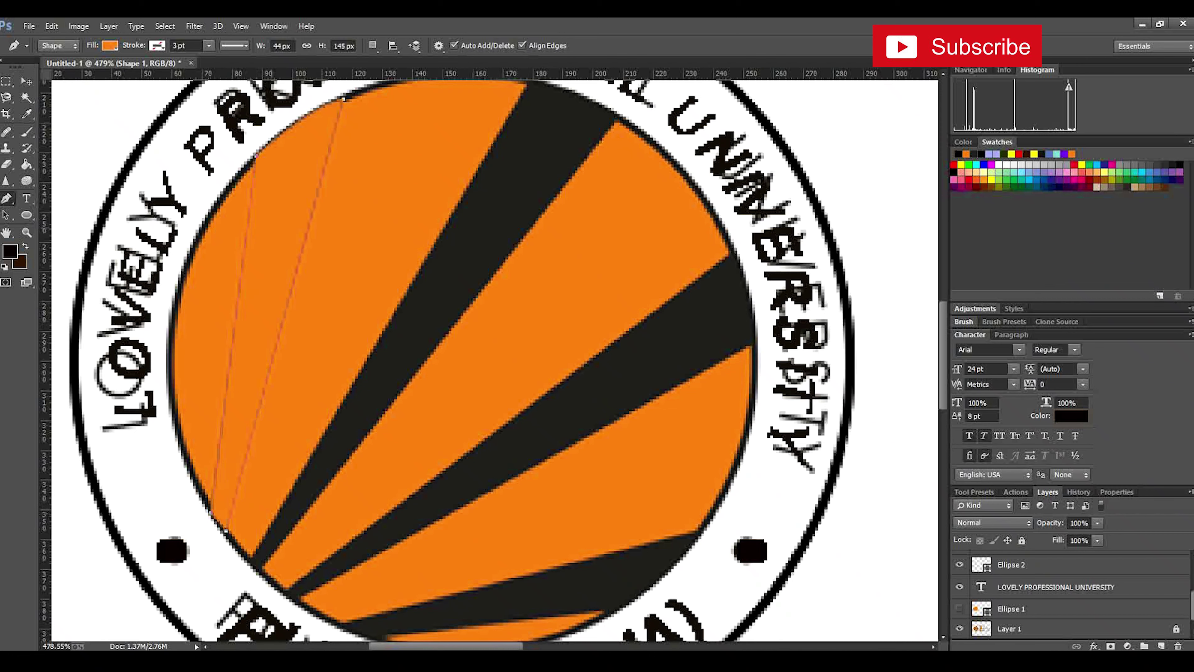
# Change the leftmost ray shape's fill to black and finish its path
pyautogui.click(110, 45)
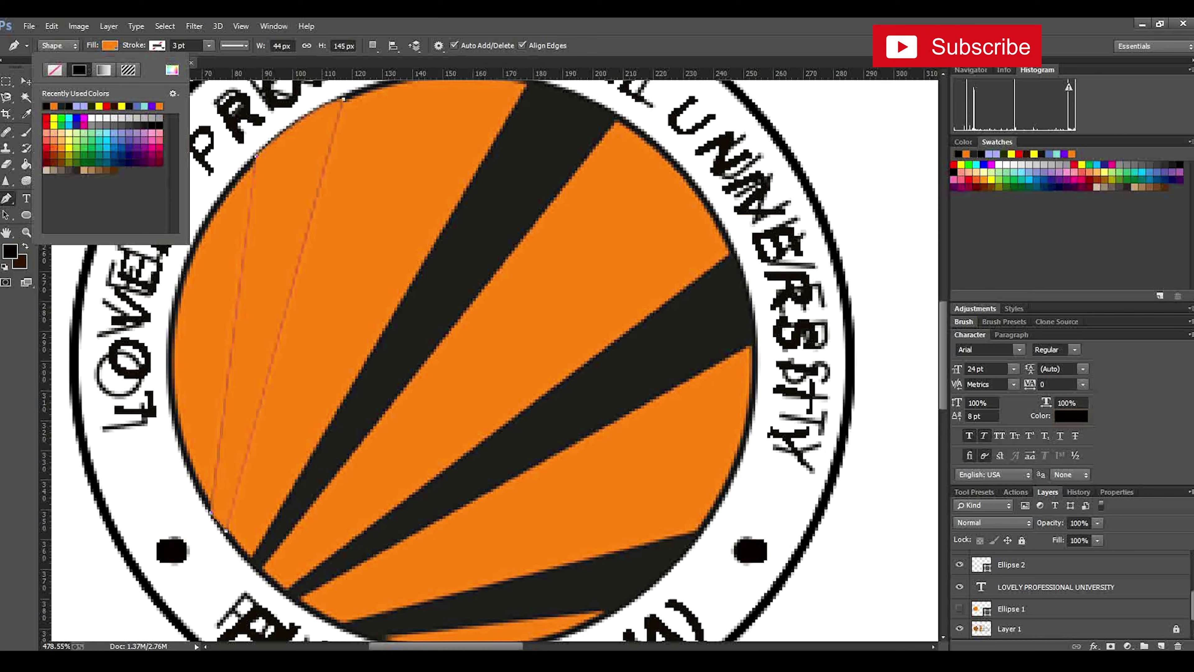
pyautogui.click(46, 105)
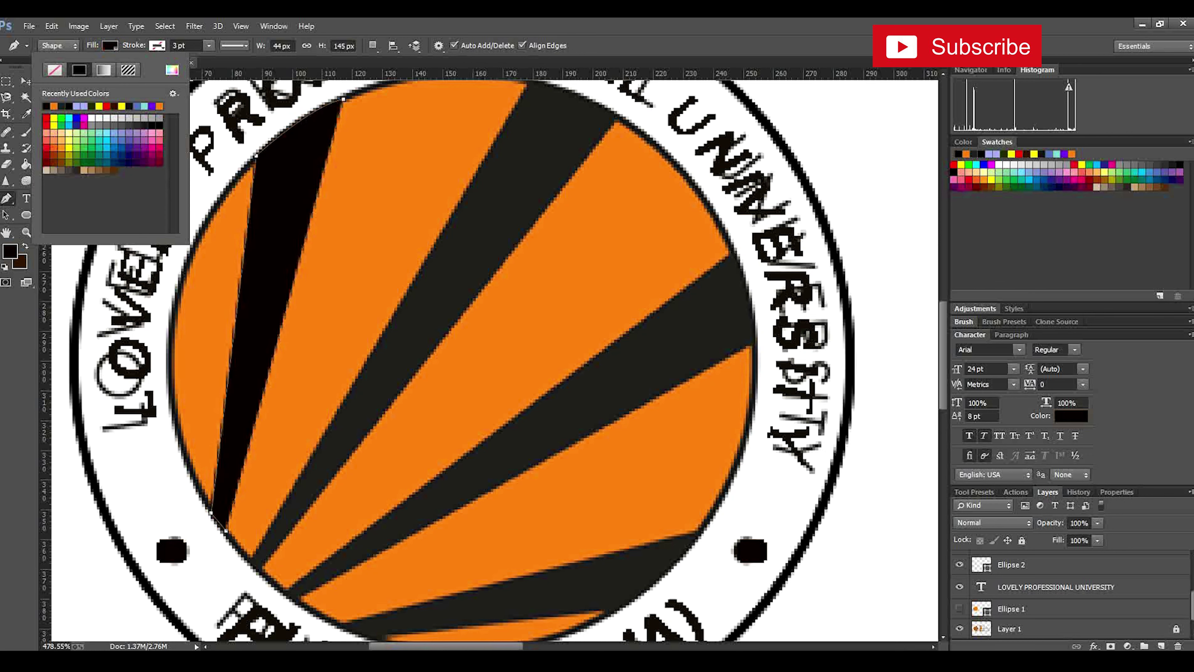
pyautogui.press('Return')
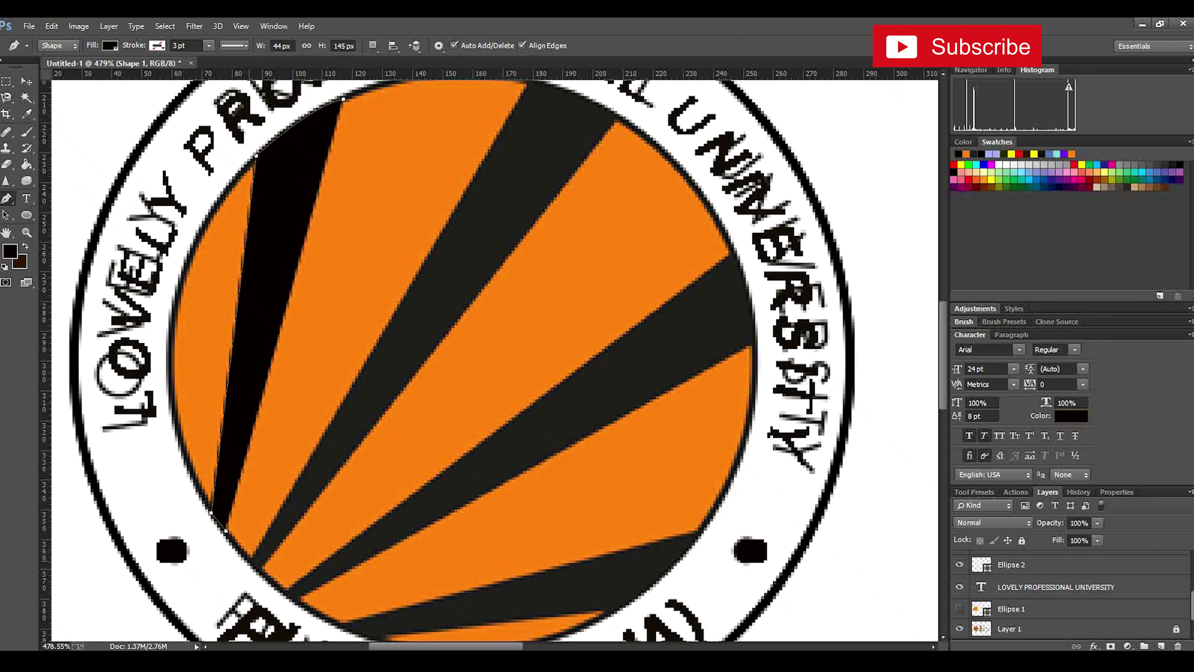
# Trace the second dark ray from the left with the Pen tool as a black shape about 123 by 164 px, curving its outer edge
pyautogui.click(251, 560)
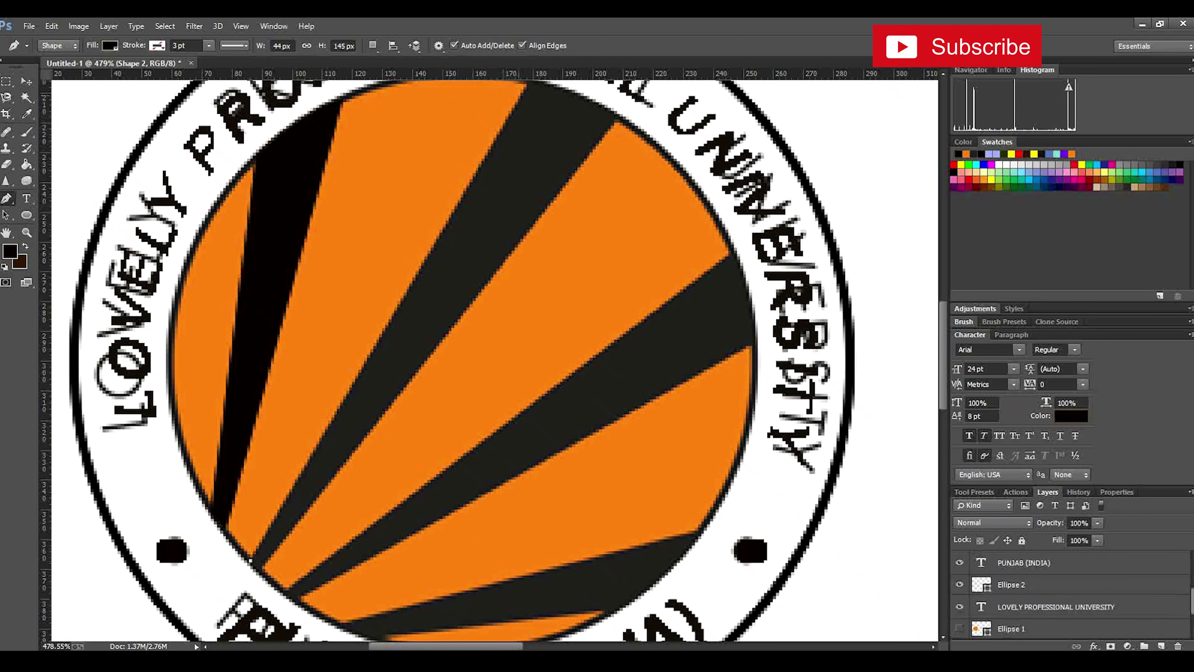
pyautogui.scroll(1, 533, 90)
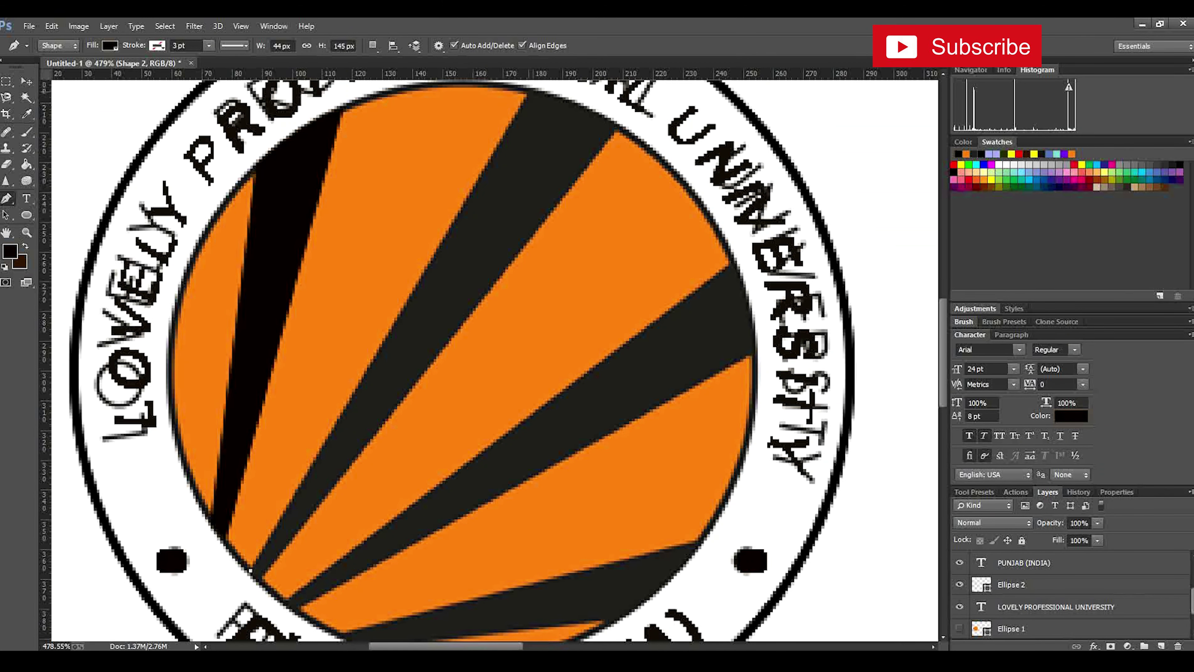
pyautogui.click(529, 91)
pyautogui.moveTo(620, 130); pyautogui.dragTo(653, 160)
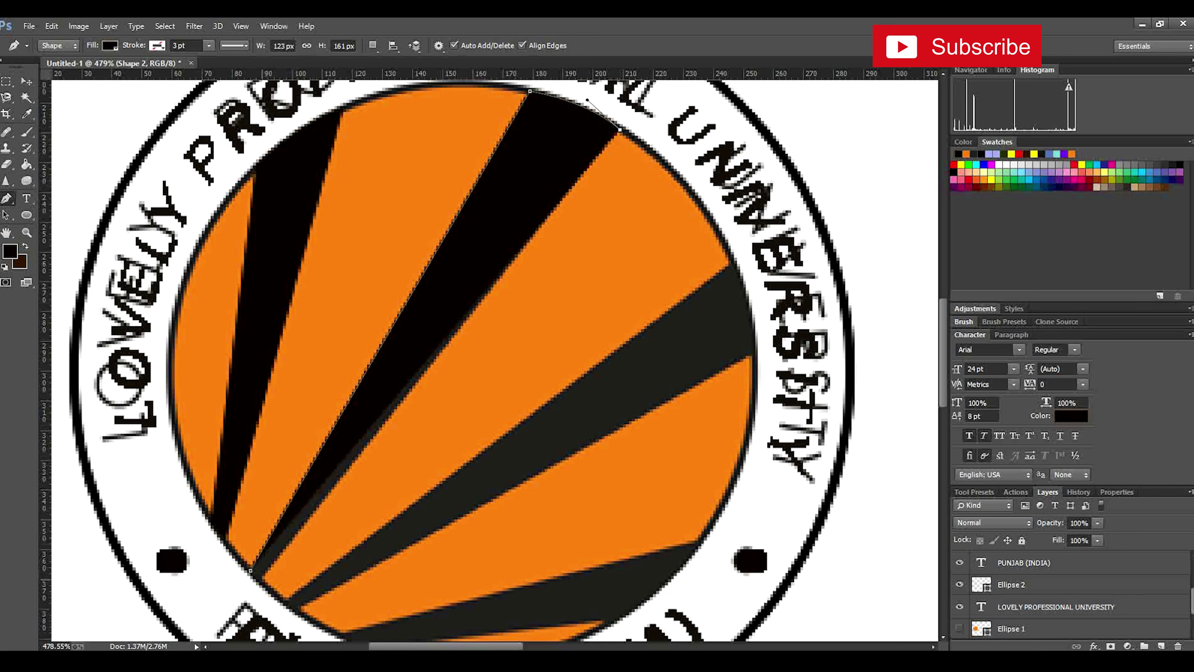
pyautogui.click(262, 579)
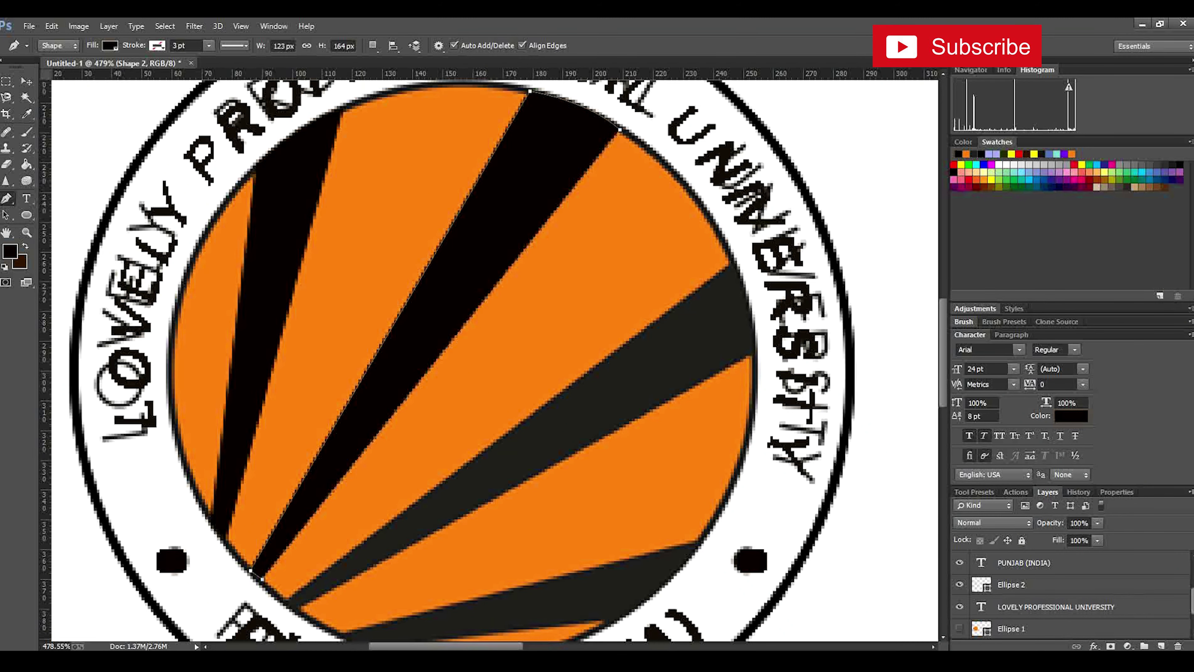
pyautogui.scroll(-3, 446, 361)
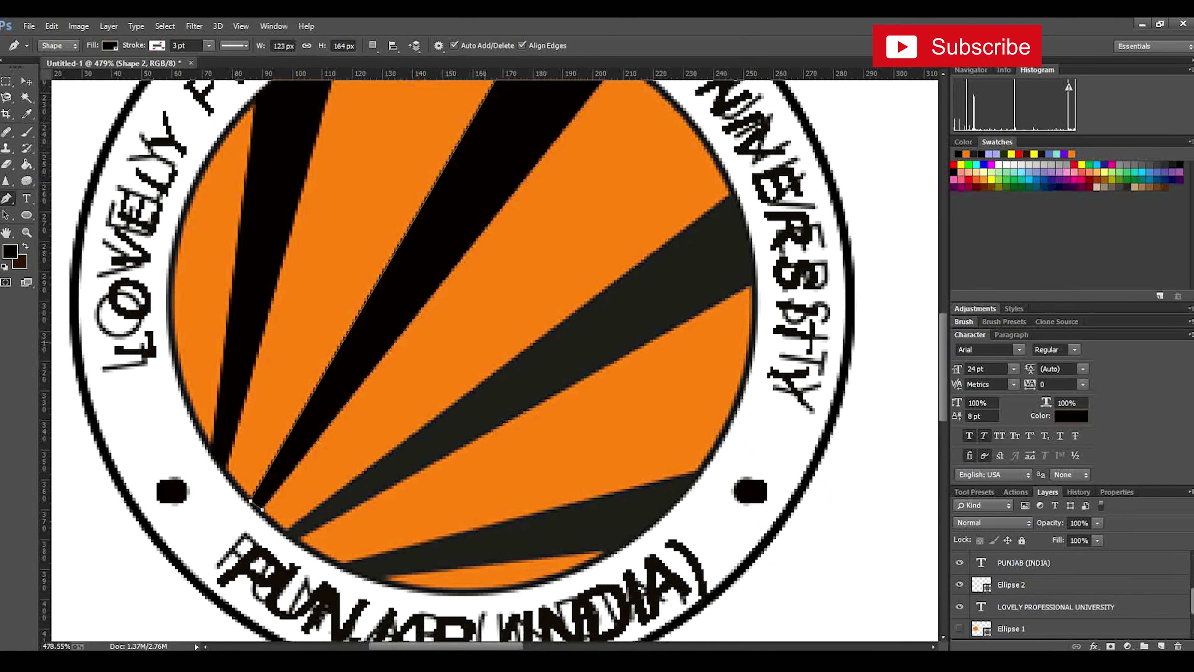
# Trace the third dark ray from the left with the Pen tool as a black shape about 156 by 117 px, curving its outer edge
pyautogui.scroll(-1, 495, 361)
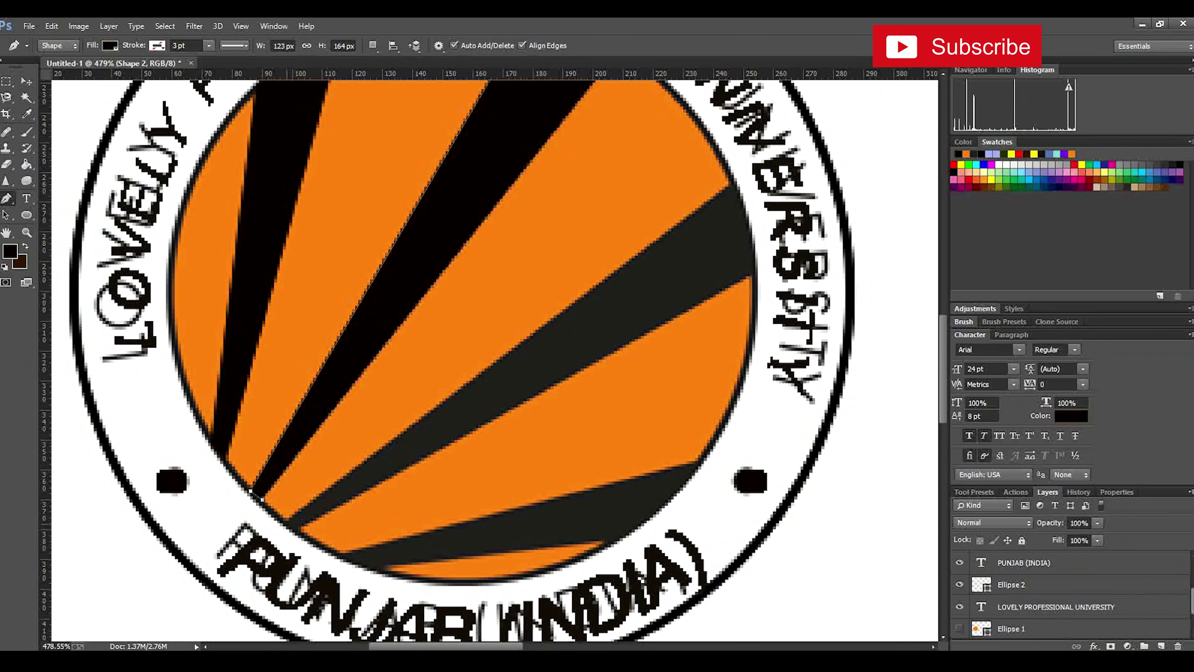
pyautogui.click(285, 523)
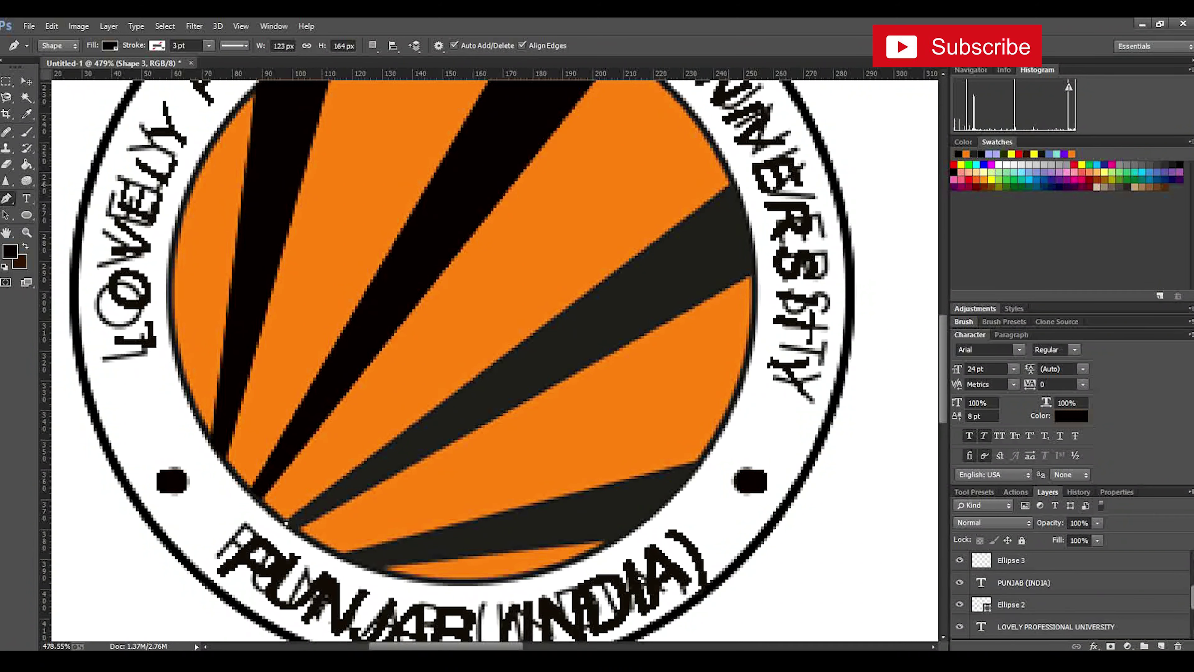
pyautogui.click(731, 184)
pyautogui.moveTo(756, 273); pyautogui.dragTo(765, 353)
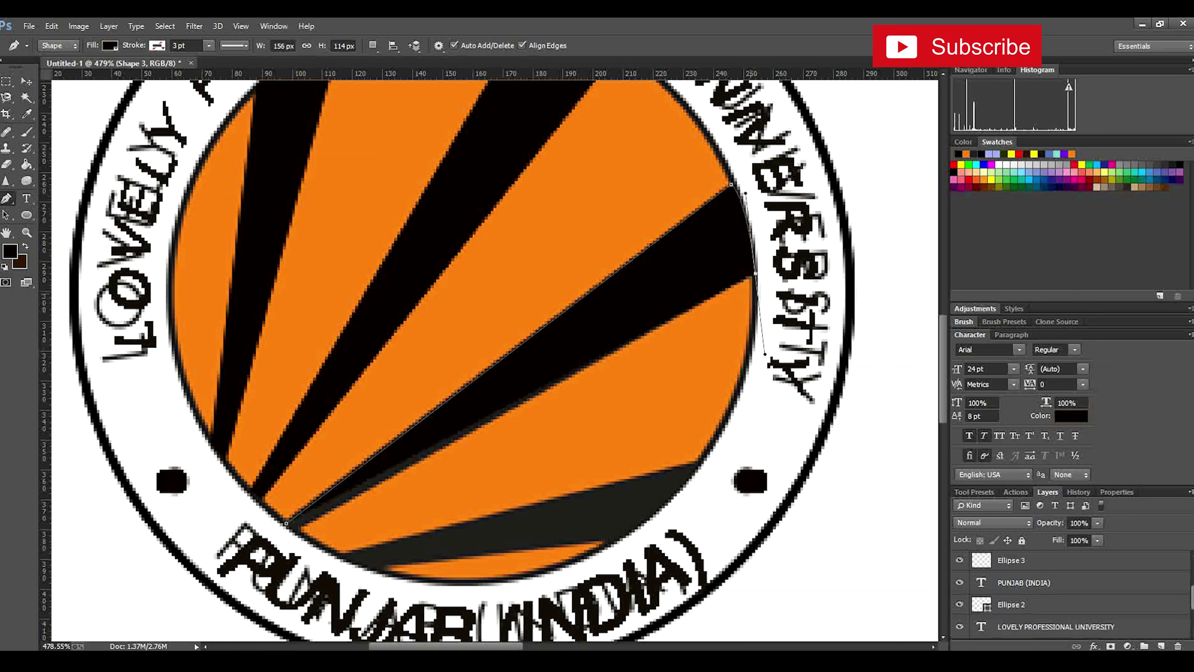
pyautogui.keyDown('alt'); pyautogui.click(756, 273); pyautogui.keyUp('alt')
pyautogui.click(298, 531)
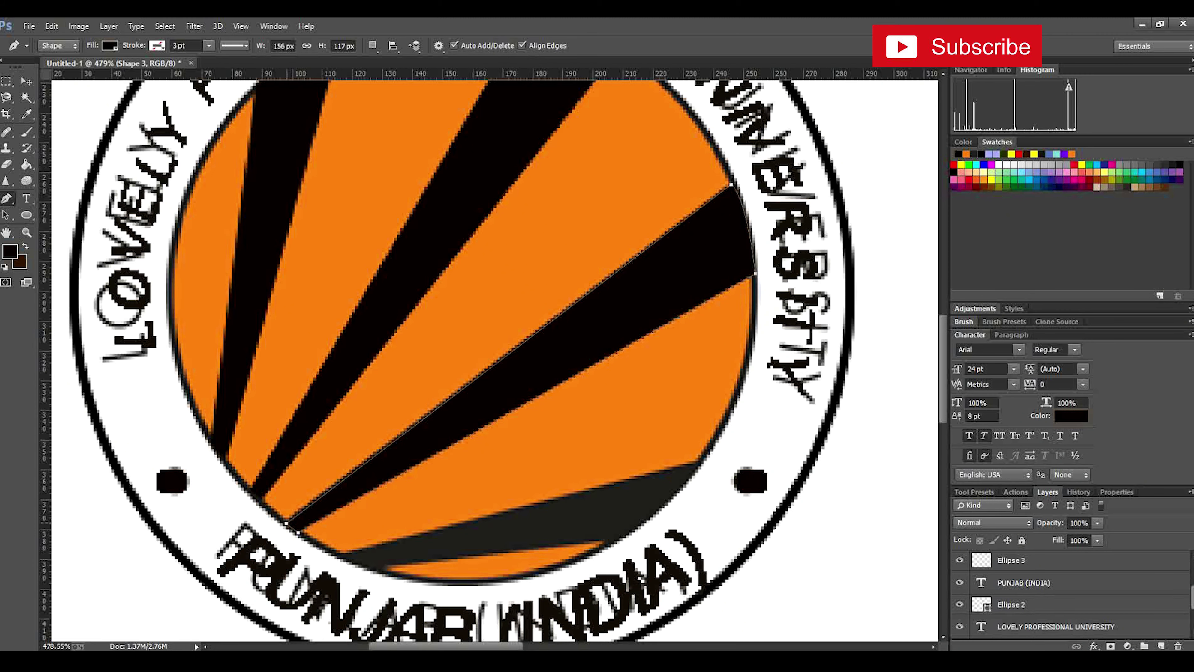
# Trace the lowest dark ray with the Pen tool as a black shape about 119 by 36 px, curving its outer edge along the disc
pyautogui.scroll(-5, 640, 196)
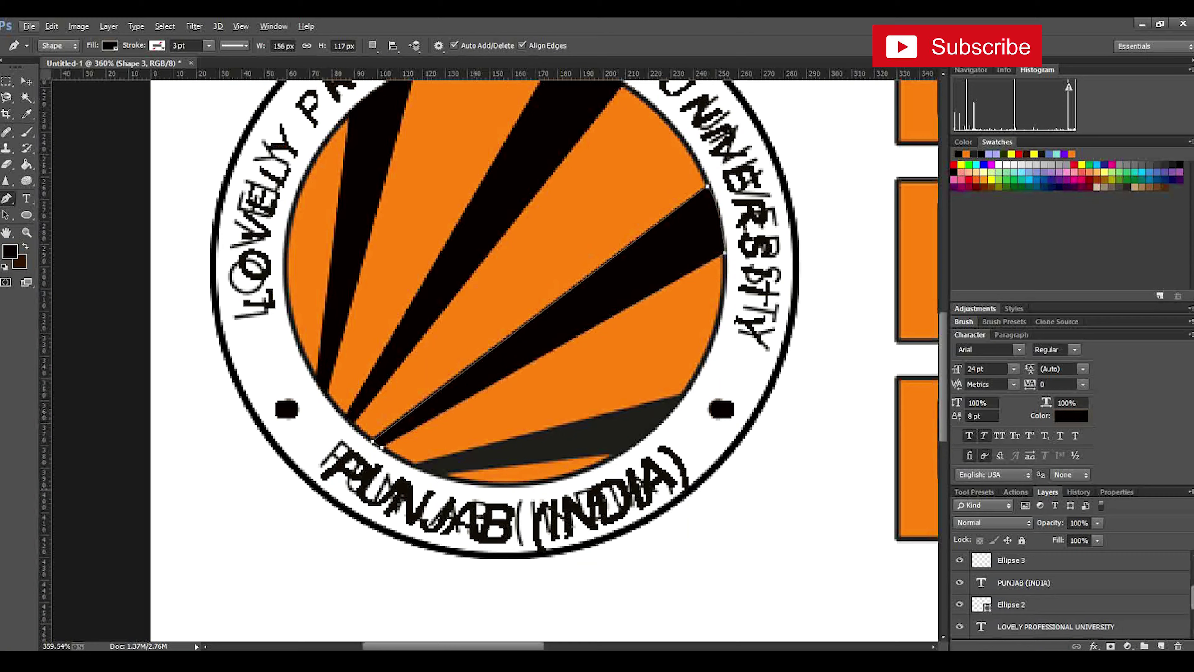
pyautogui.scroll(5, 487, 451)
pyautogui.scroll(-1, 482, 466)
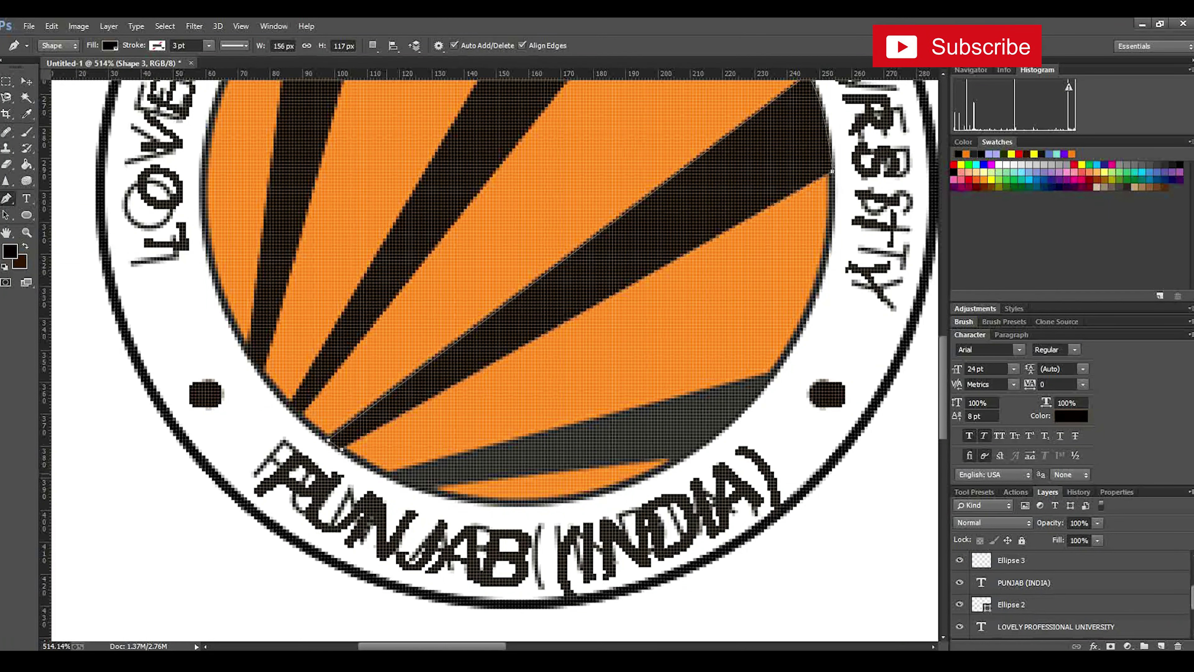
pyautogui.click(387, 476)
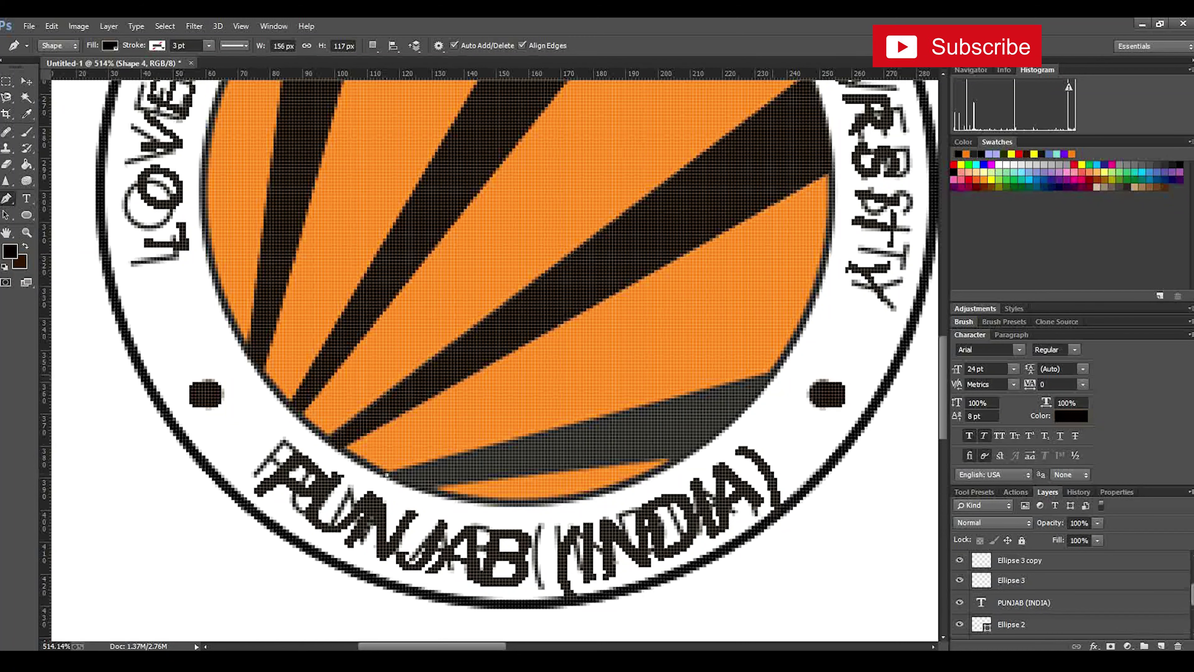
pyautogui.click(770, 377)
pyautogui.moveTo(657, 469); pyautogui.dragTo(737, 427)
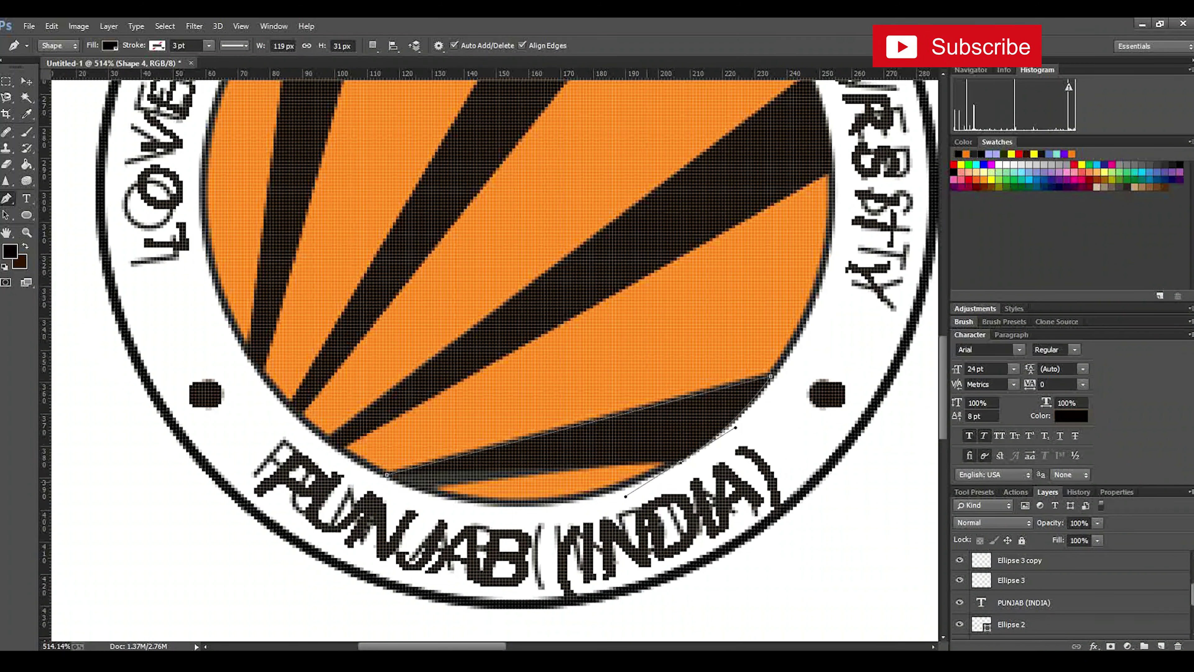
pyautogui.keyDown('alt'); pyautogui.click(680, 462); pyautogui.keyUp('alt')
pyautogui.click(423, 491)
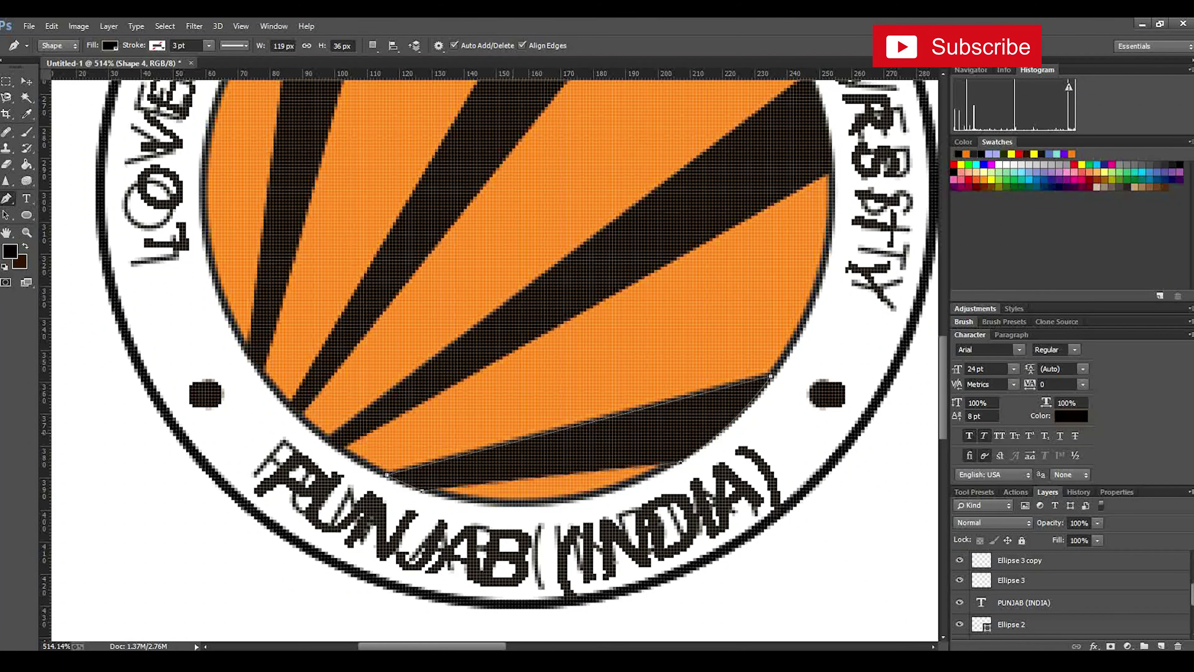
# Show the orange disc layer Ellipse 1 again and hide the reference image on Layer 1
pyautogui.scroll(-8, 482, 420)
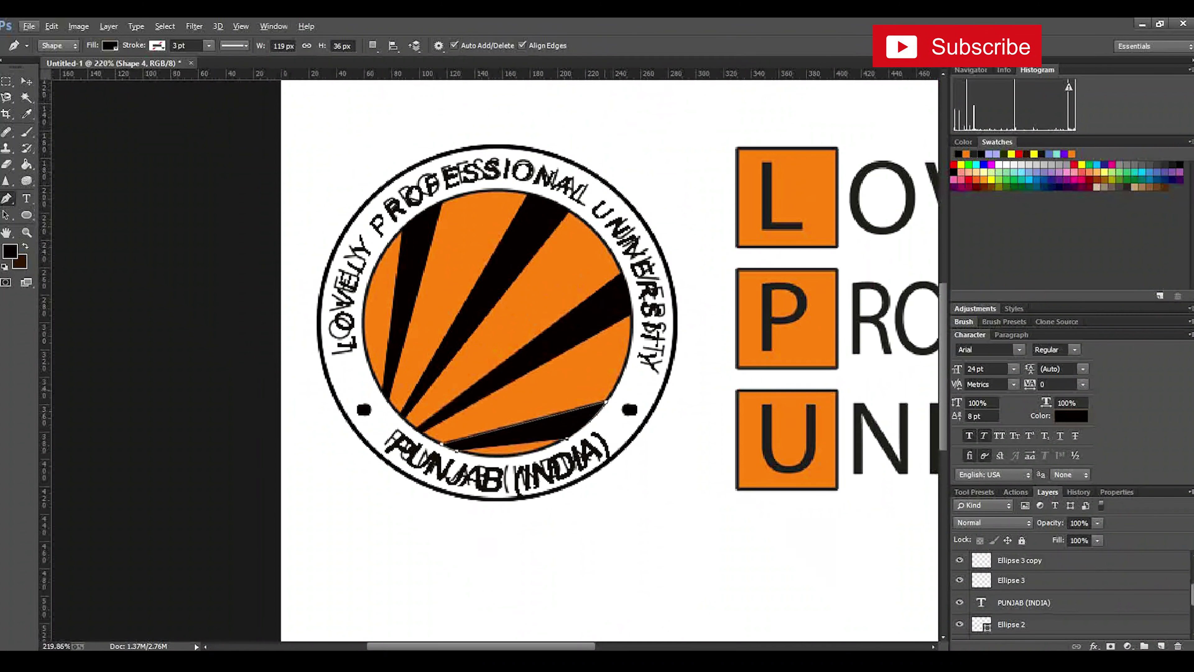
pyautogui.scroll(-5, 1067, 593)
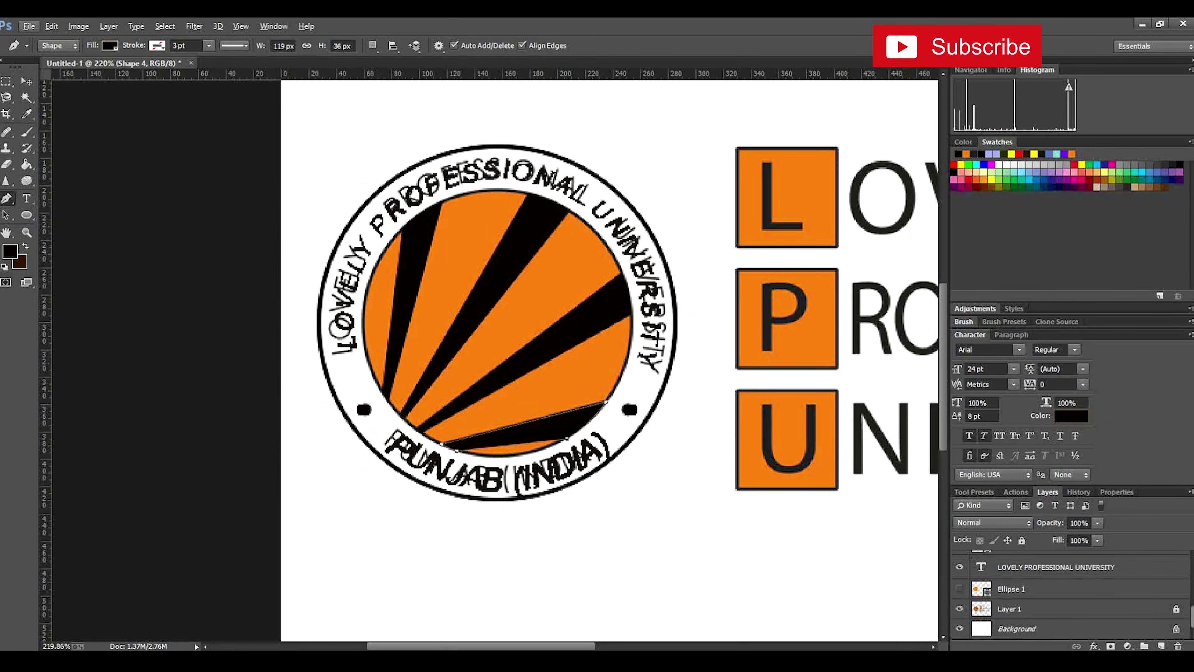
pyautogui.click(959, 589)
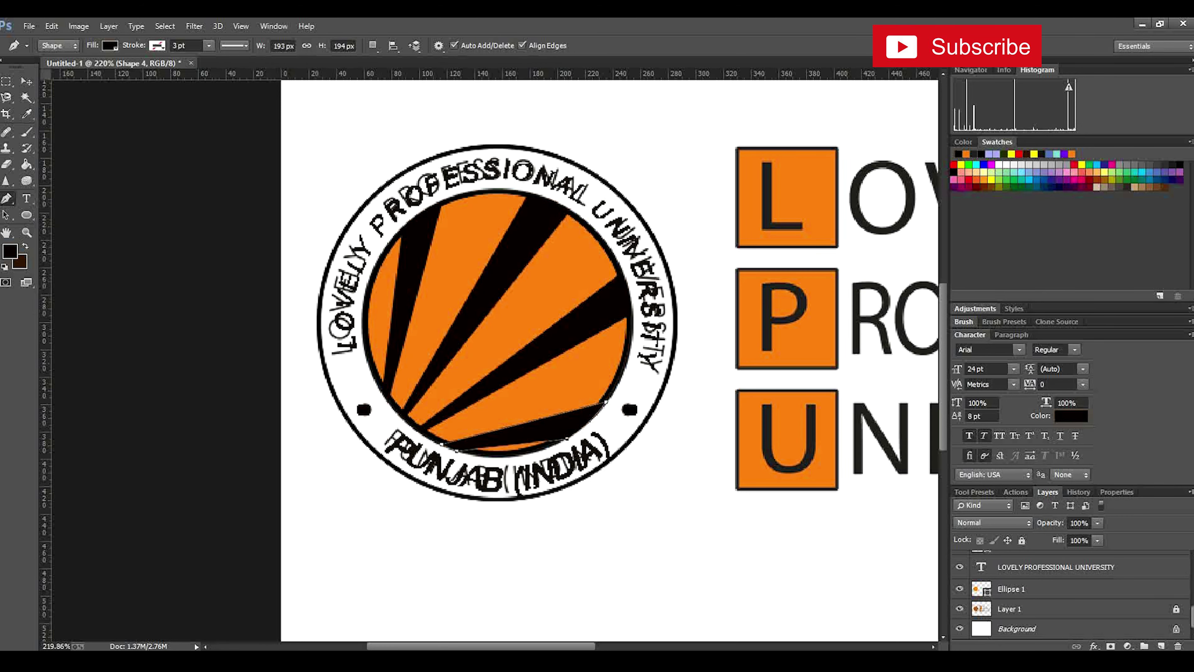
pyautogui.click(960, 608)
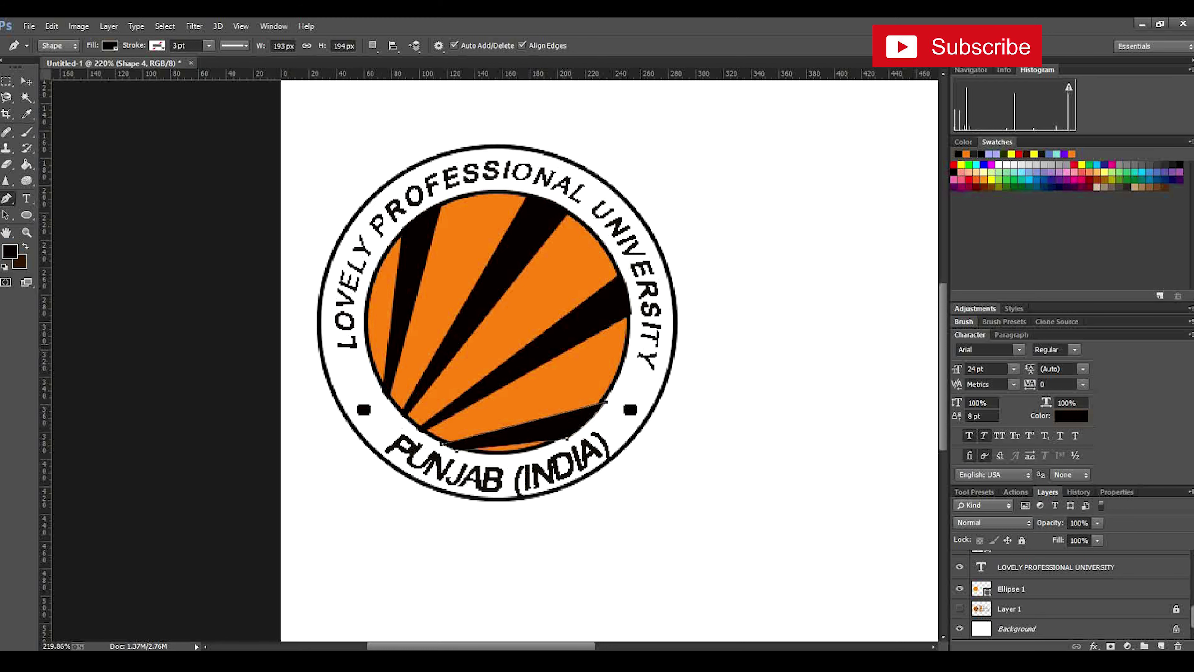
# Finish the lowest ray's path, switch to the Move tool and check the emblem without the reference
pyautogui.scroll(1, 500, 351)
pyautogui.scroll(-2, 500, 350)
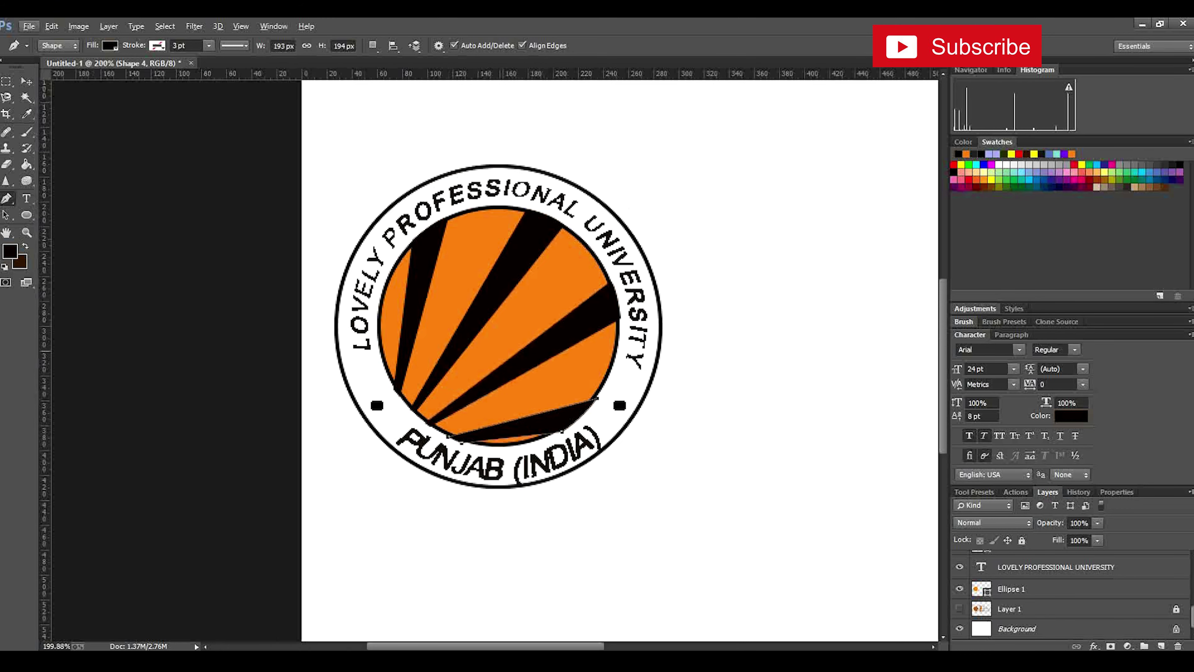
pyautogui.hscroll(2, 500, 351)
pyautogui.moveTo(346, 394); pyautogui.dragTo(206, 393)
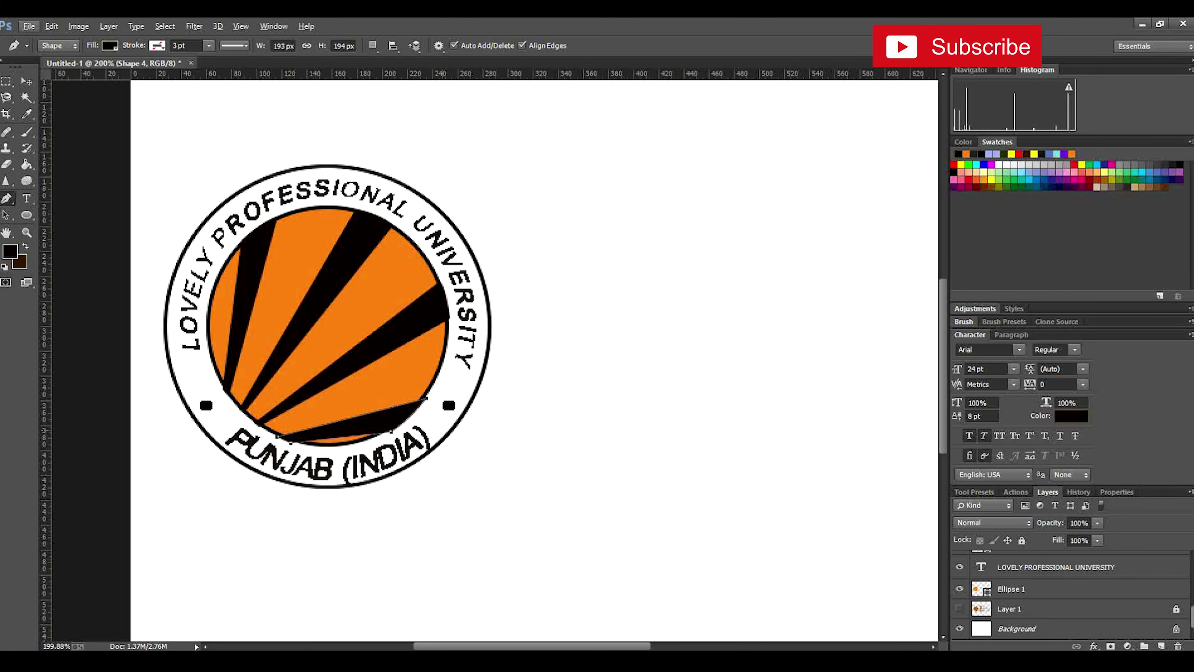
pyautogui.scroll(-1, 371, 382)
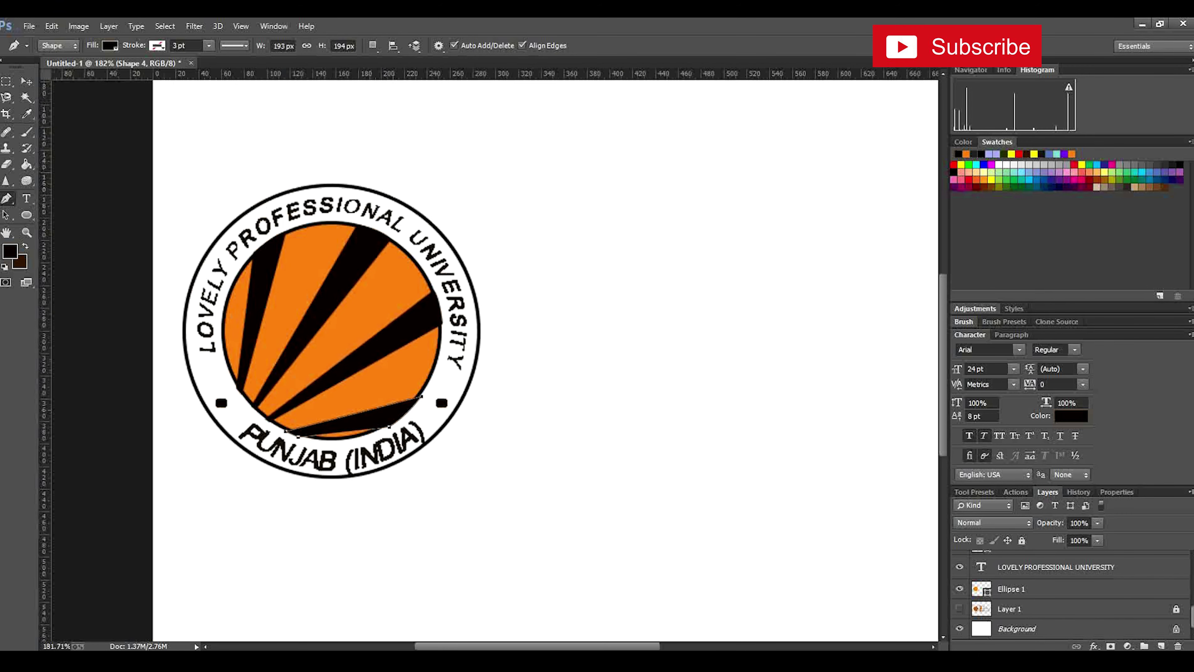
pyautogui.press('v')
pyautogui.press('Return')
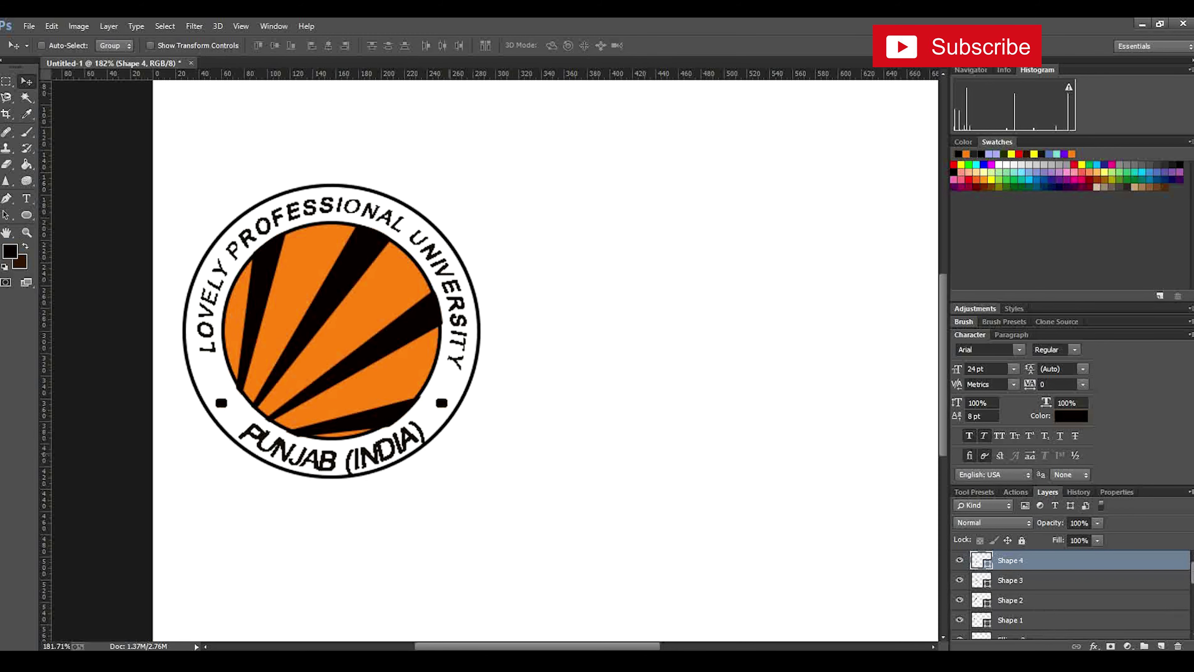
pyautogui.scroll(2, 343, 128)
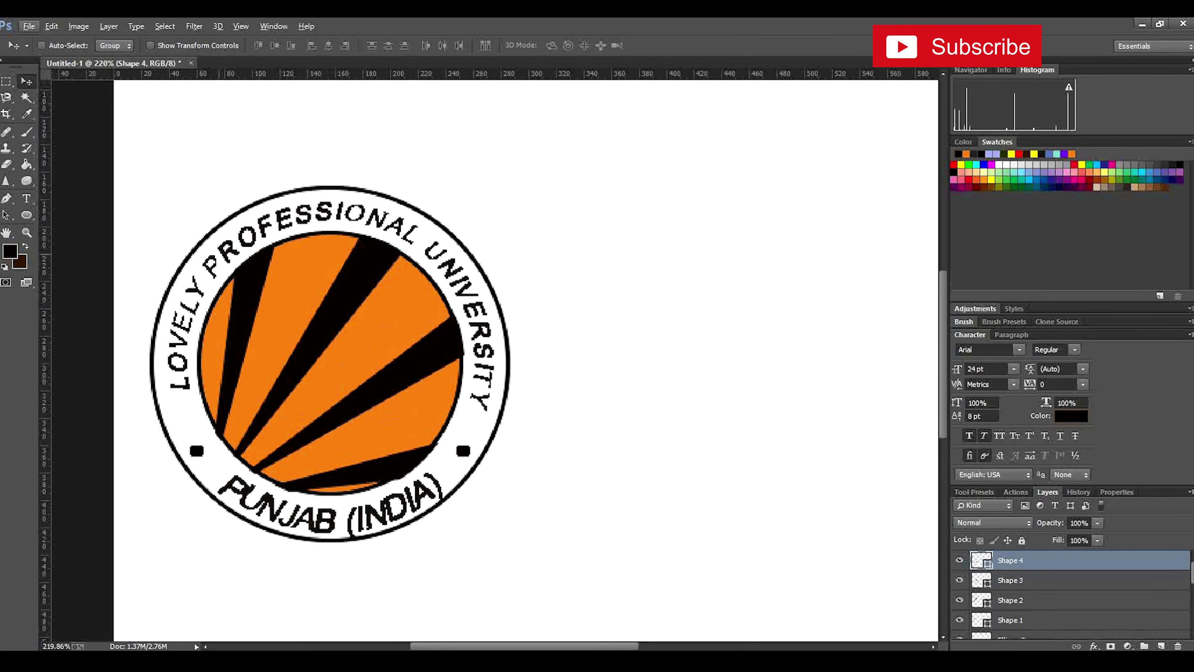